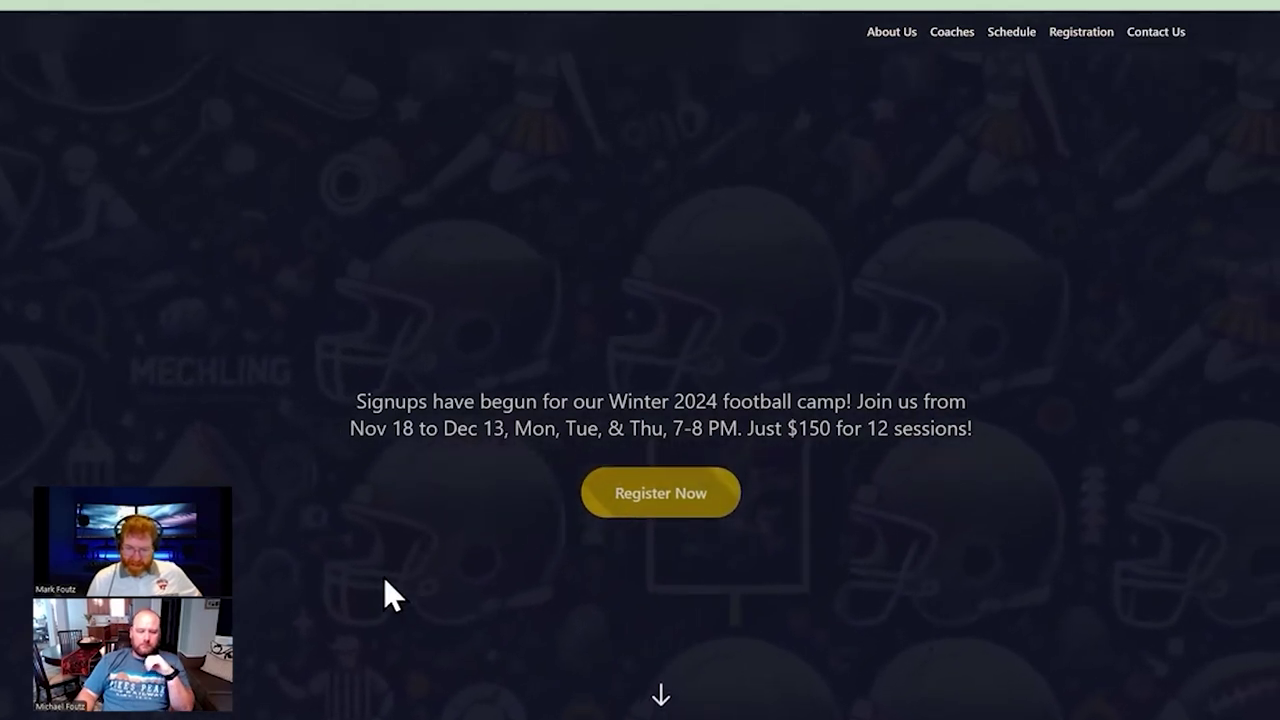
Scroll up and down through the football camp example and current Kaplin Technologies pages, then switch to a blank ChatGPT chat
{"action": "scroll", "coordinate": [147, 429], "scroll_direction": "down", "scroll_amount": 5}
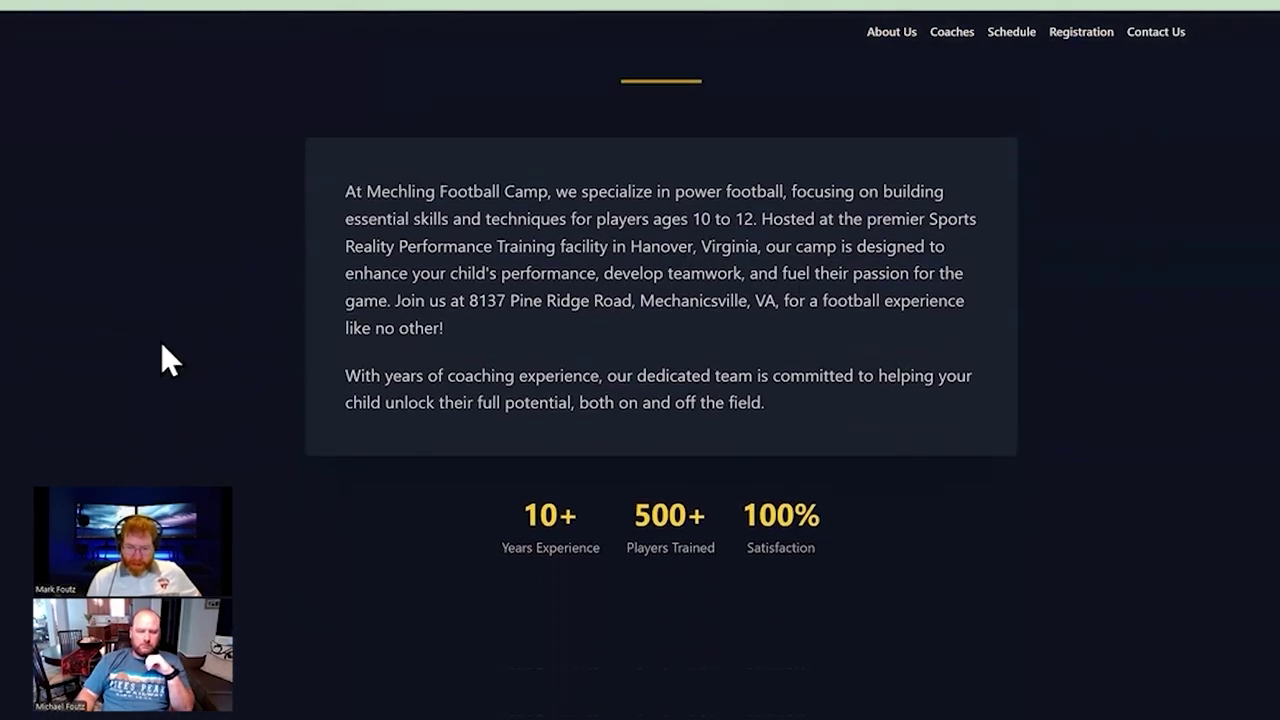
{"action": "scroll", "coordinate": [429, 470], "scroll_direction": "down", "scroll_amount": 10}
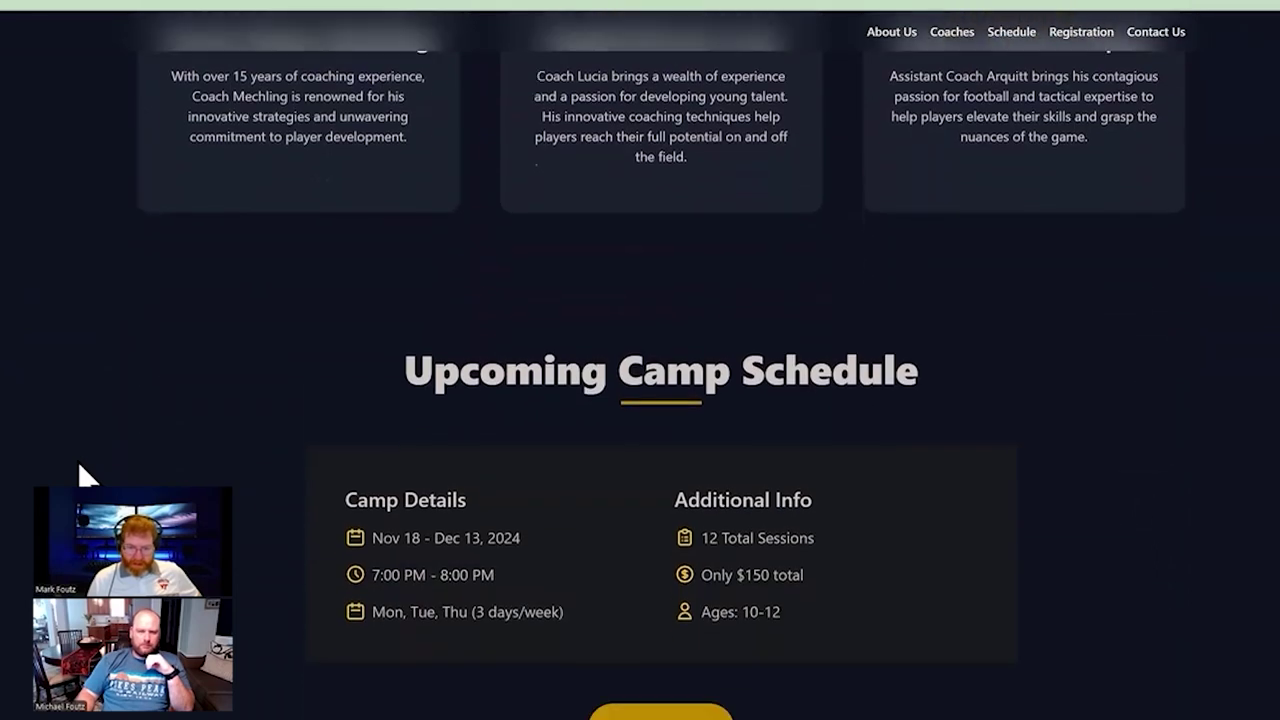
{"action": "scroll", "coordinate": [84, 475], "scroll_direction": "down", "scroll_amount": 5}
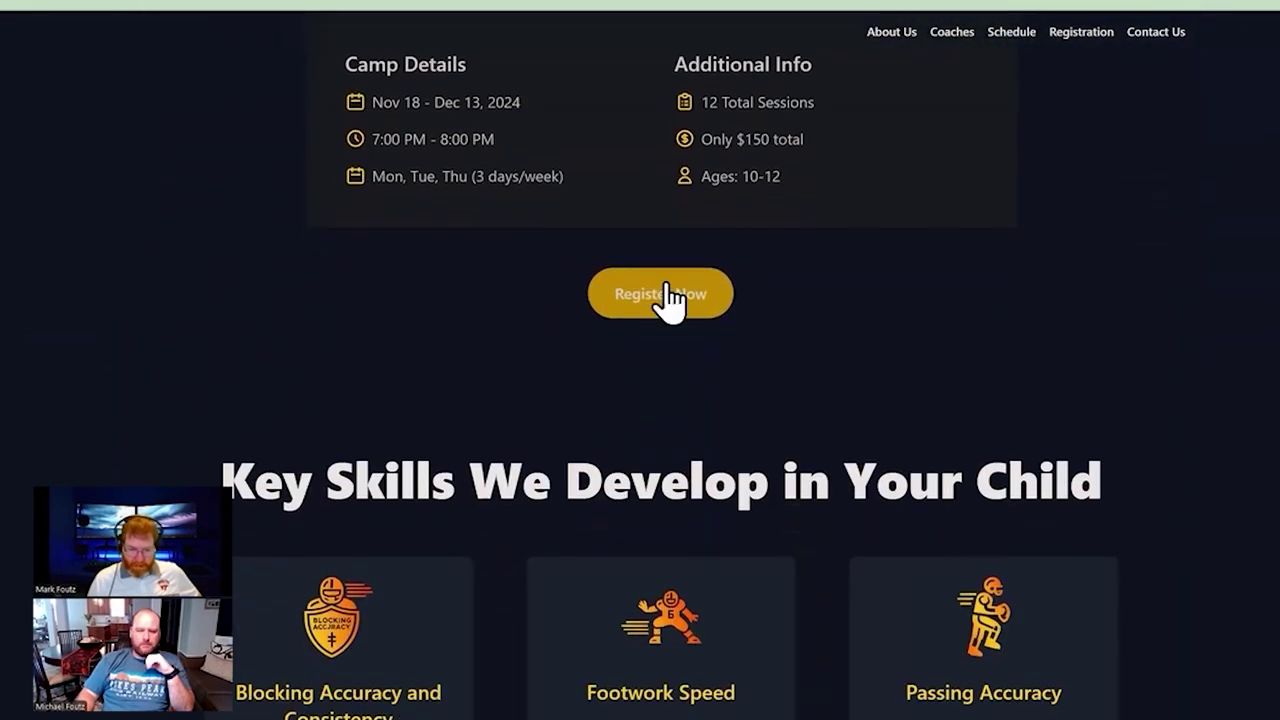
{"action": "scroll", "coordinate": [166, 423], "scroll_direction": "down", "scroll_amount": 2}
{"action": "scroll", "coordinate": [452, 457], "scroll_direction": "down", "scroll_amount": 5}
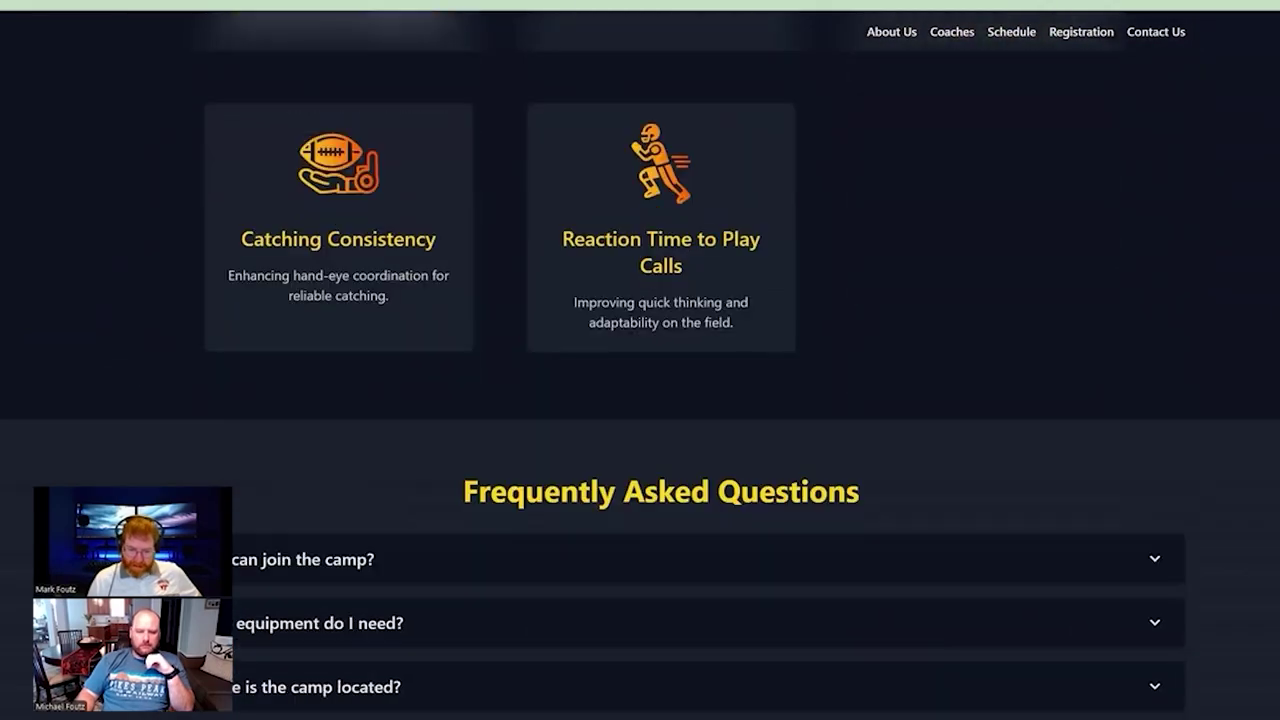
{"action": "scroll", "coordinate": [640, 400], "scroll_direction": "down", "scroll_amount": 3}
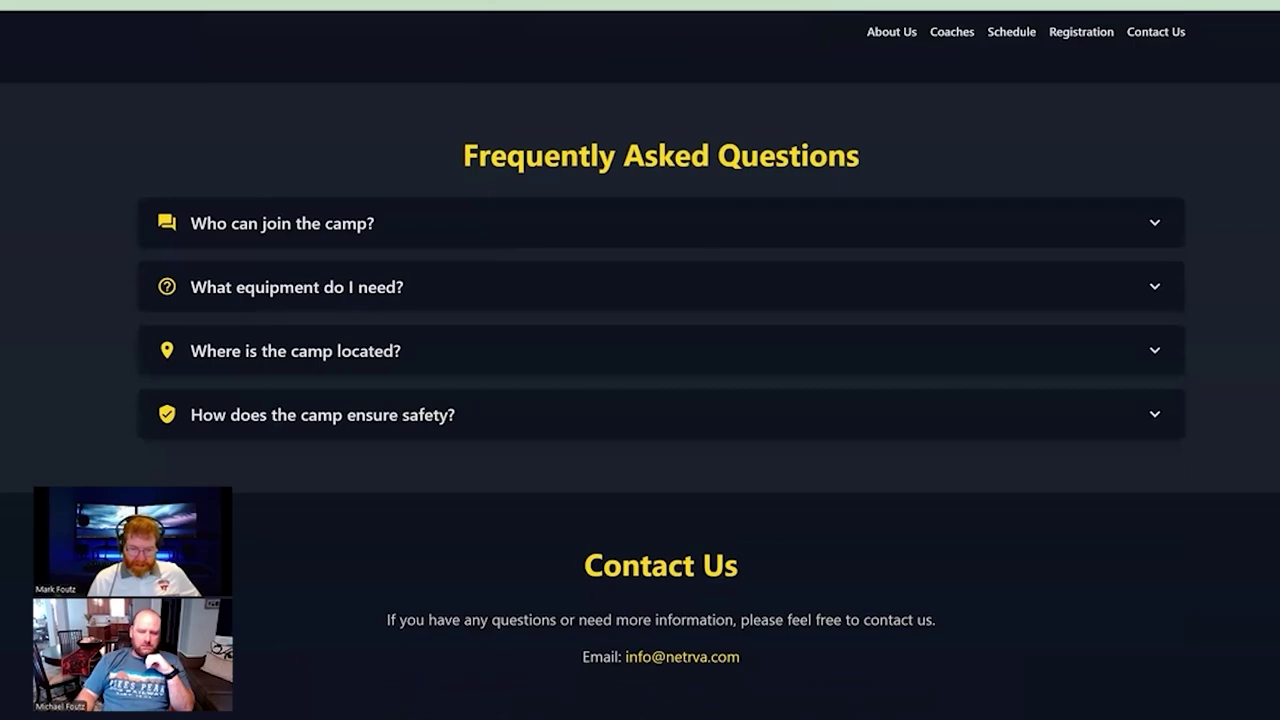
{"action": "scroll", "coordinate": [640, 400], "scroll_direction": "up", "scroll_amount": 8}
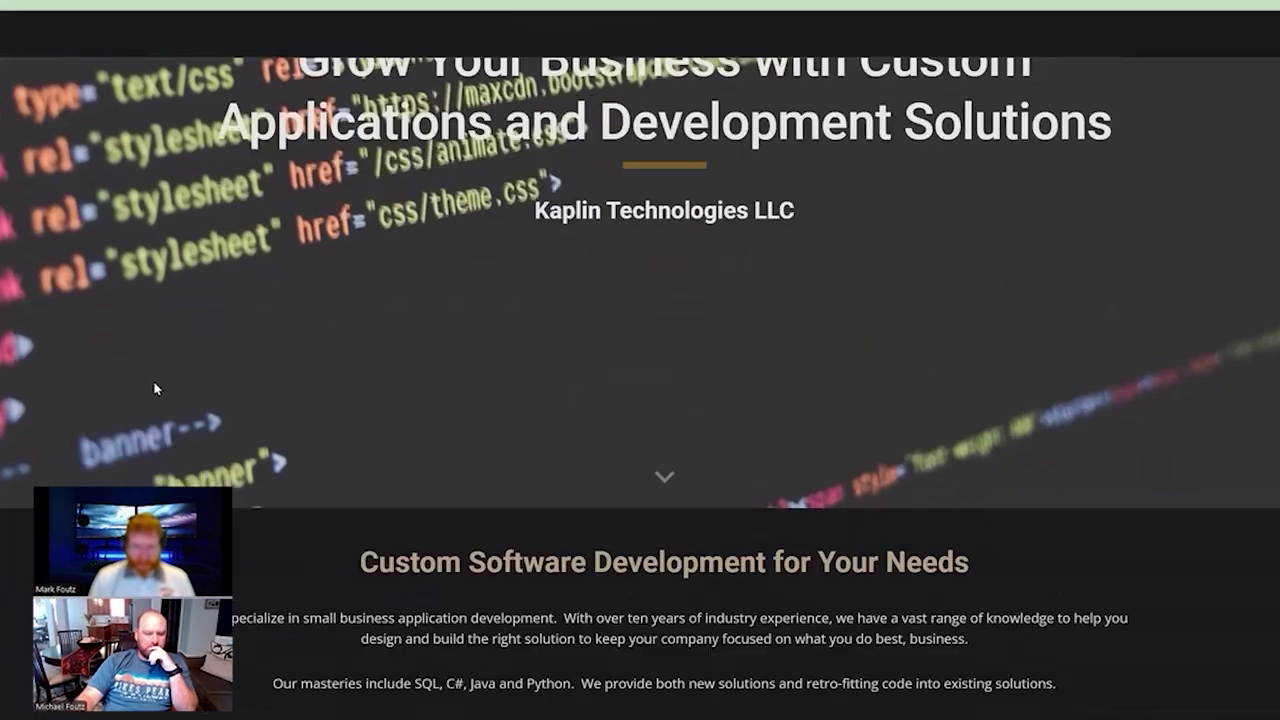
{"action": "scroll", "coordinate": [155, 388], "scroll_direction": "down", "scroll_amount": 5}
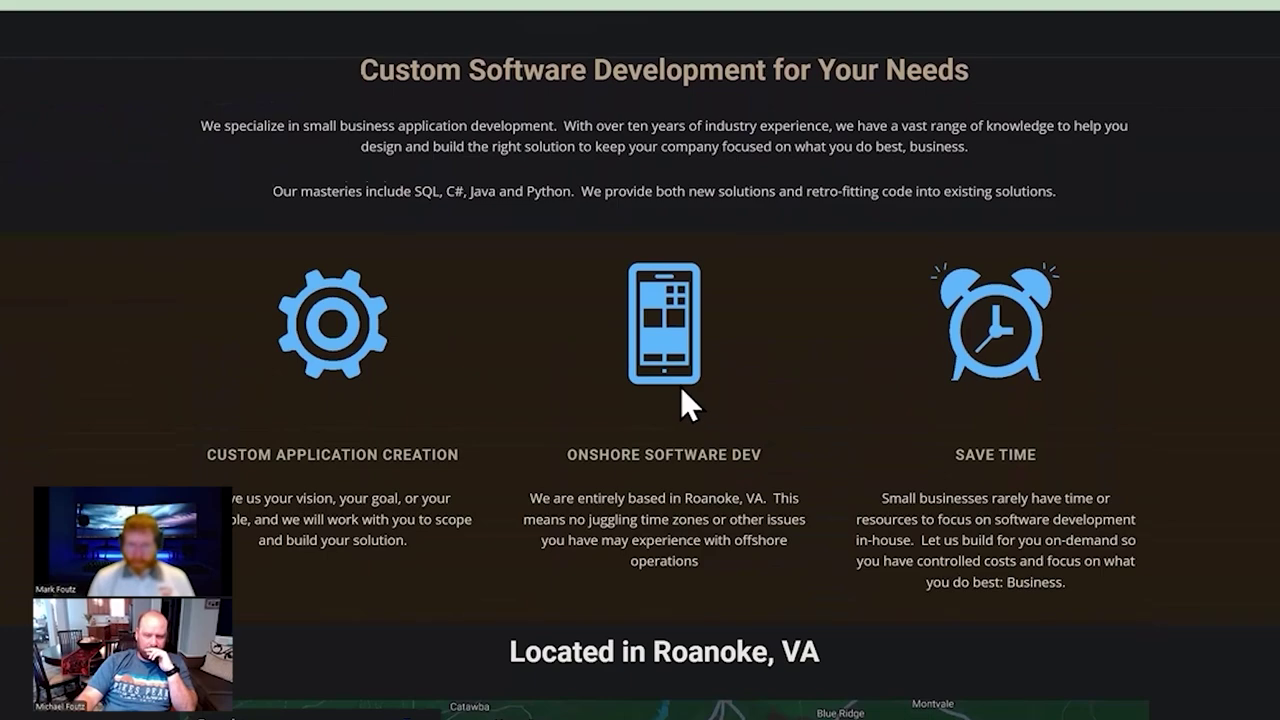
{"action": "scroll", "coordinate": [306, 409], "scroll_direction": "down", "scroll_amount": 3}
{"action": "scroll", "coordinate": [4, 468], "scroll_direction": "up", "scroll_amount": 7}
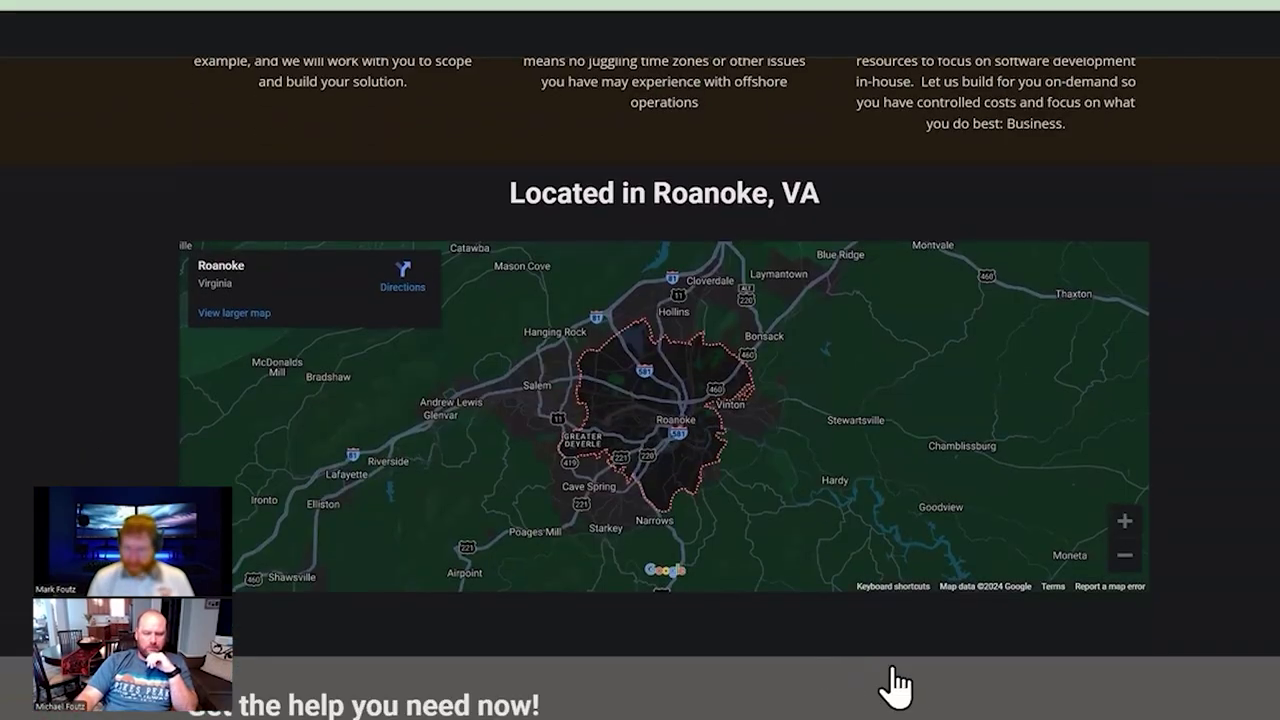
{"action": "scroll", "coordinate": [73, 460], "scroll_direction": "up", "scroll_amount": 2}
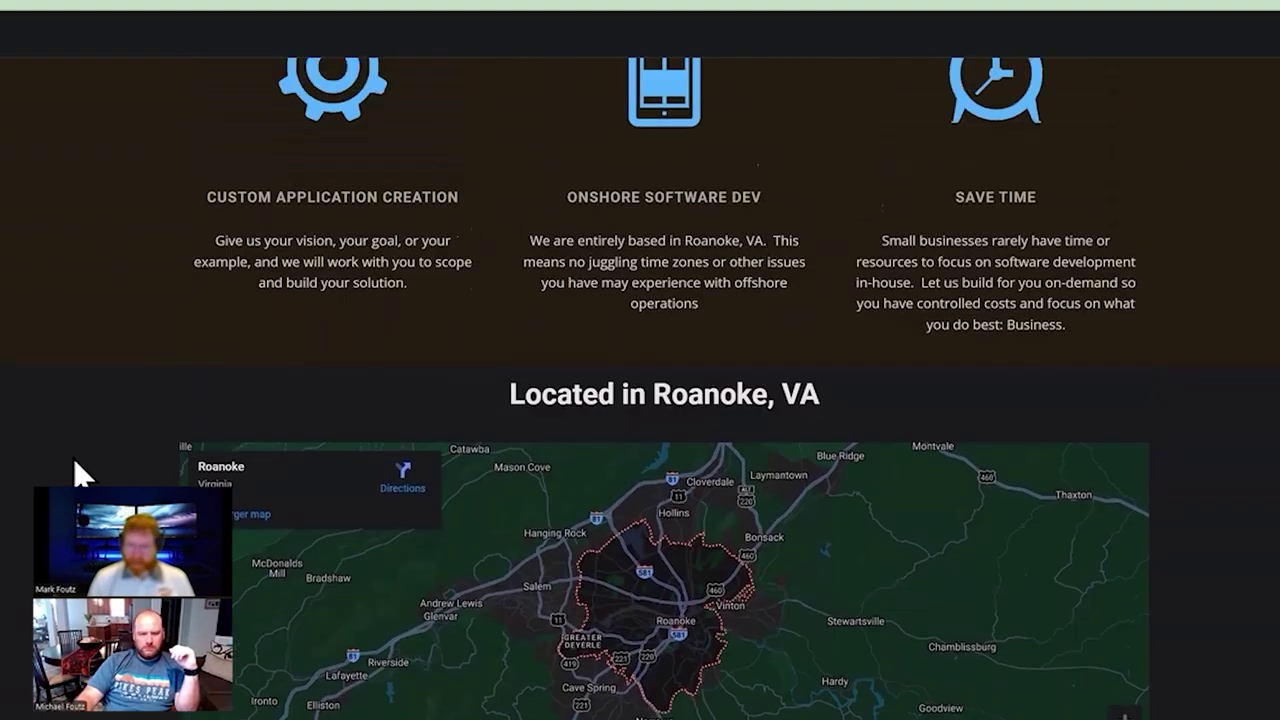
{"action": "scroll", "coordinate": [73, 460], "scroll_direction": "up", "scroll_amount": 8}
{"action": "key", "text": "ctrl+Tab"}
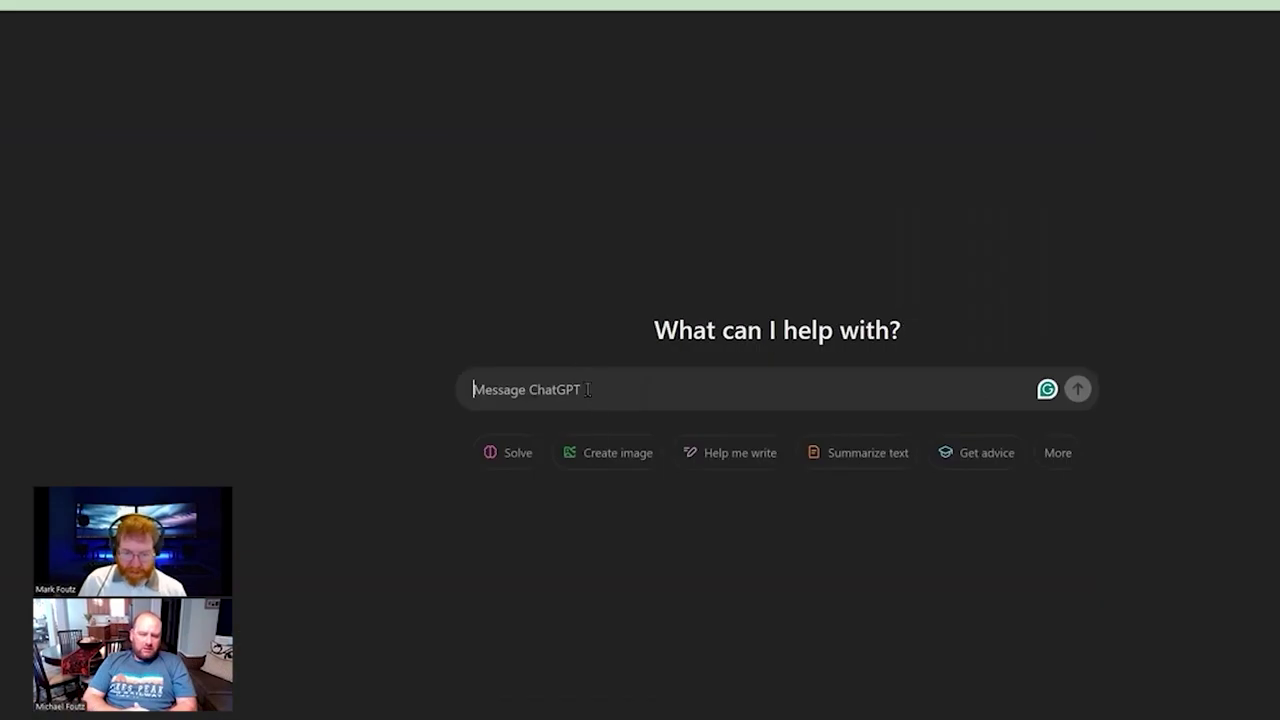
Paste the Kaplin Tailwind prompt, then edit it: insert 'a', replace 'themes', and make the background 'dark grey'
{"action": "type", "text": "I have a webpage example I want to convert for my business webpage. My business is Kaplin Technologies, I do custom programming and specialize in the financial and healthcare industry. I want to use Tailwind CSS. I need a good call to action button. Color scheme should be darker colors, like a dark blue and red. Font should be Poppins. Can you change this code I am giving you to meet these requirements."}
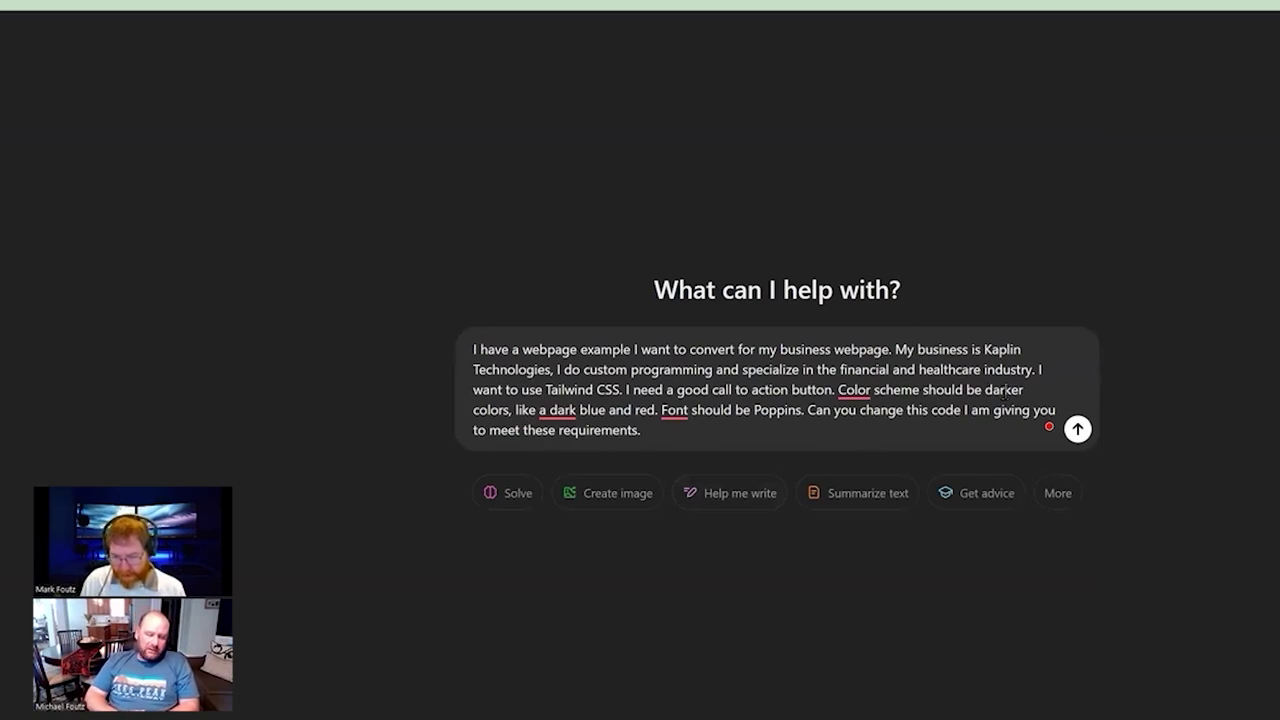
{"action": "left_click", "coordinate": [986, 391]}
{"action": "type", "text": "a"}
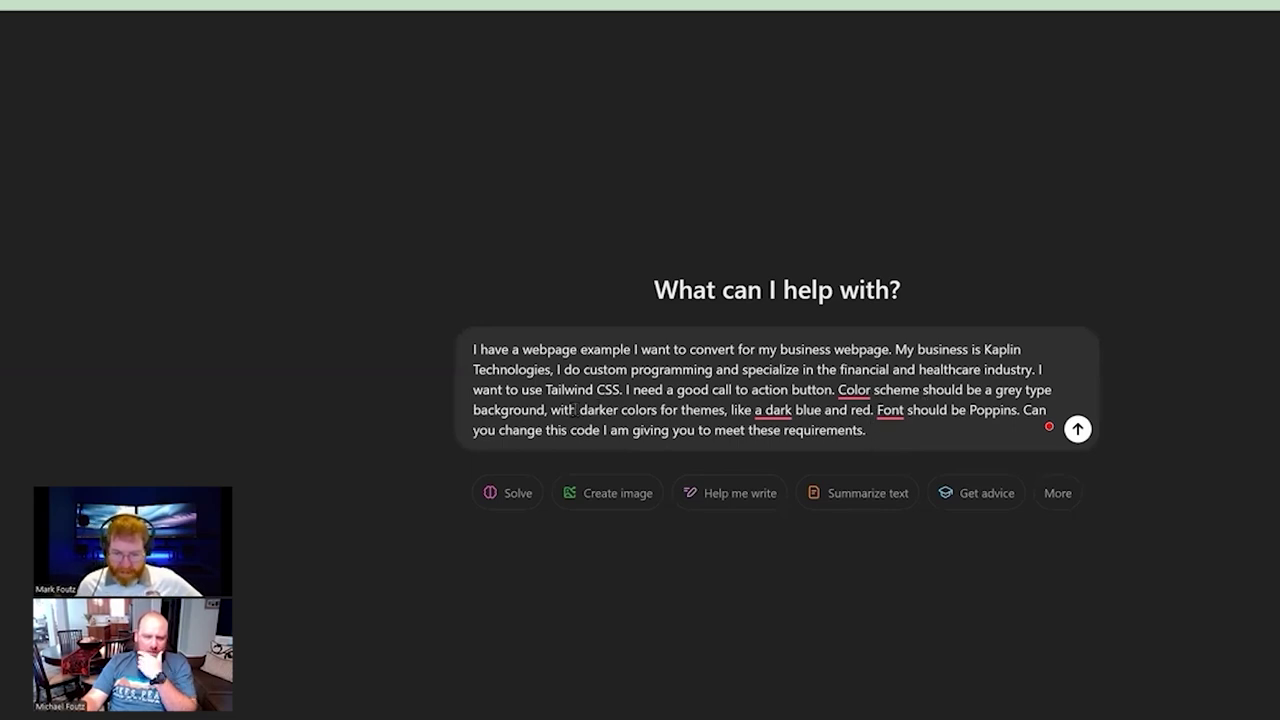
{"action": "double_click", "coordinate": [709, 410]}
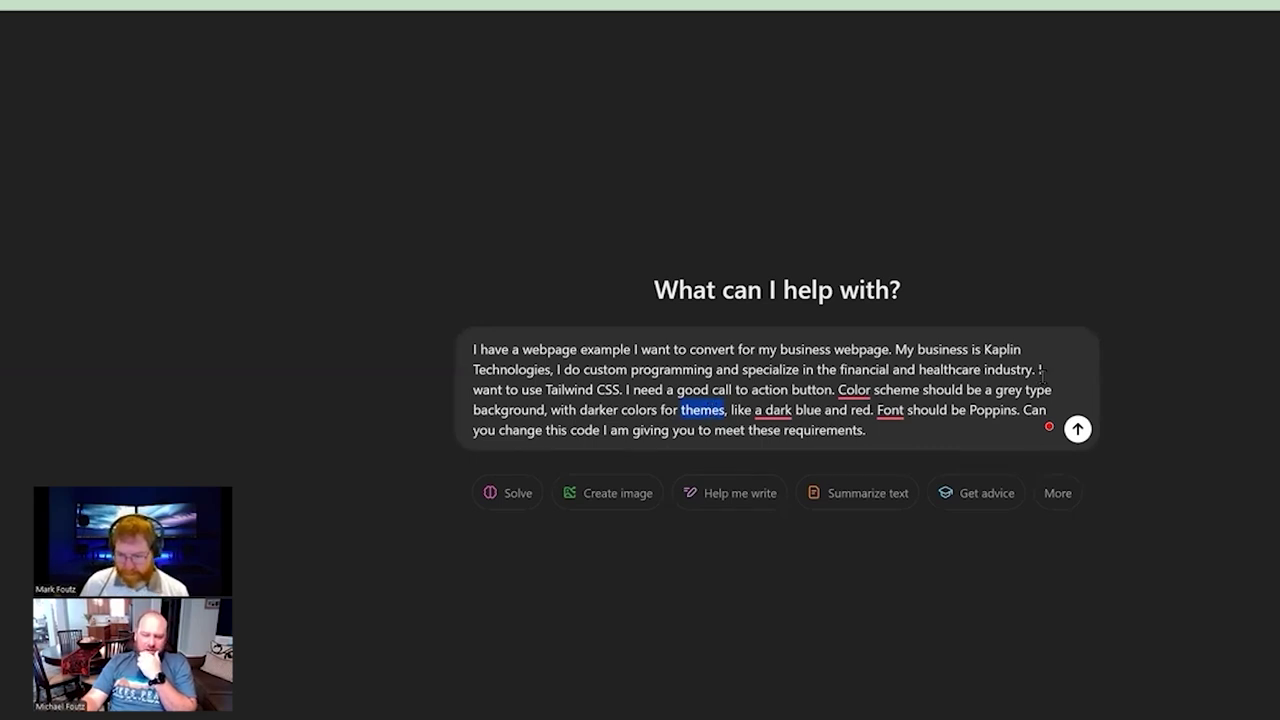
{"action": "left_click", "coordinate": [1007, 390]}
{"action": "type", "text": "dark"}
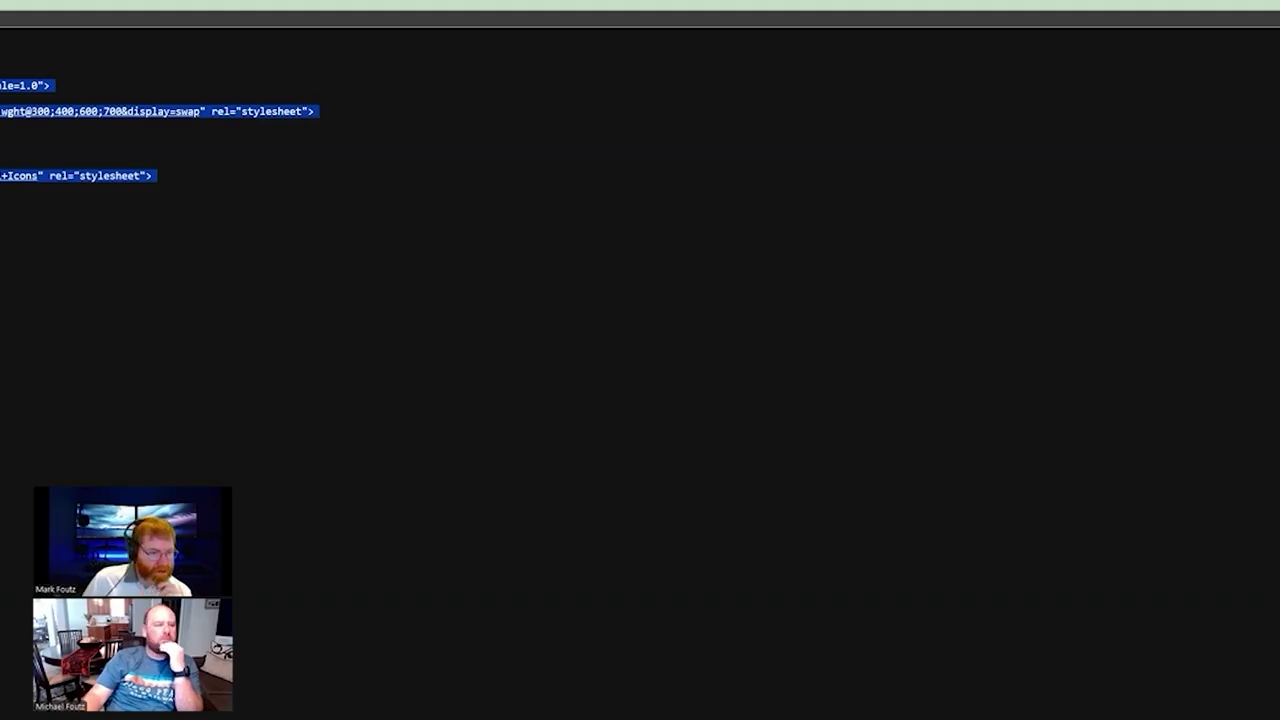
Remove the duplicated #hero::before block and the blank line after the #hero rule
{"action": "key", "text": "Escape"}
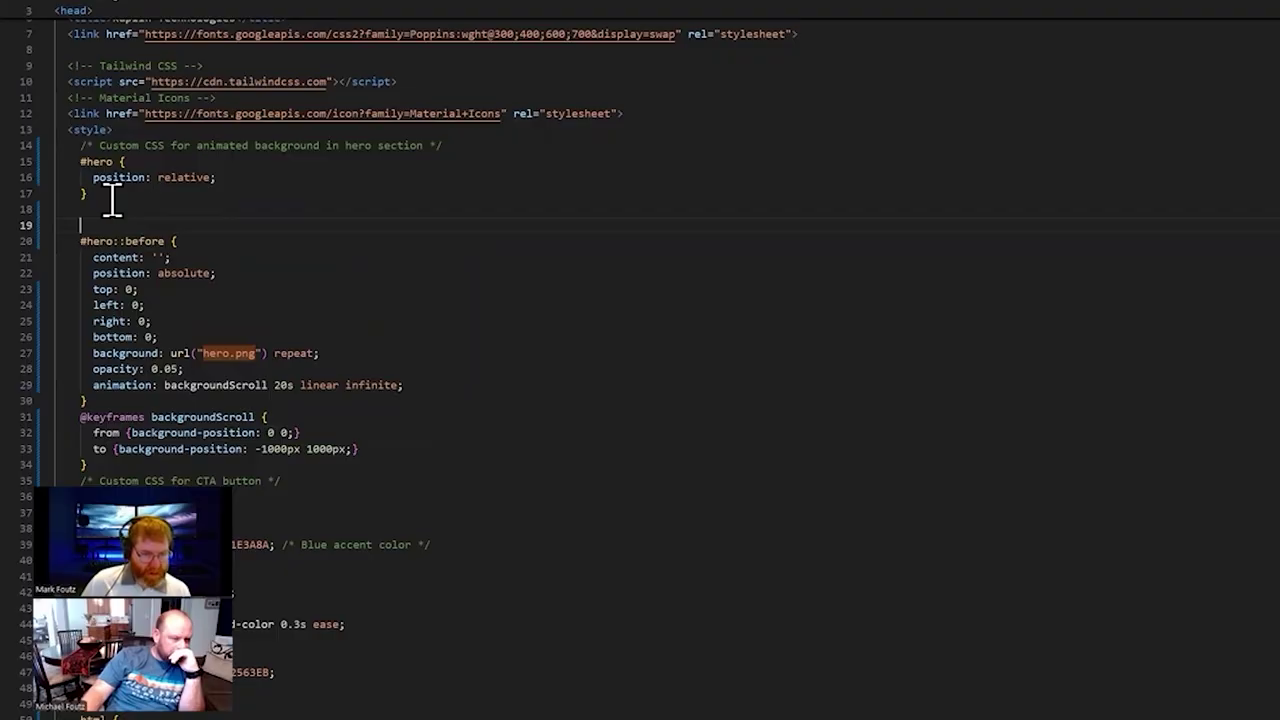
{"action": "key", "text": "Return"}
{"action": "key", "text": "Return"}
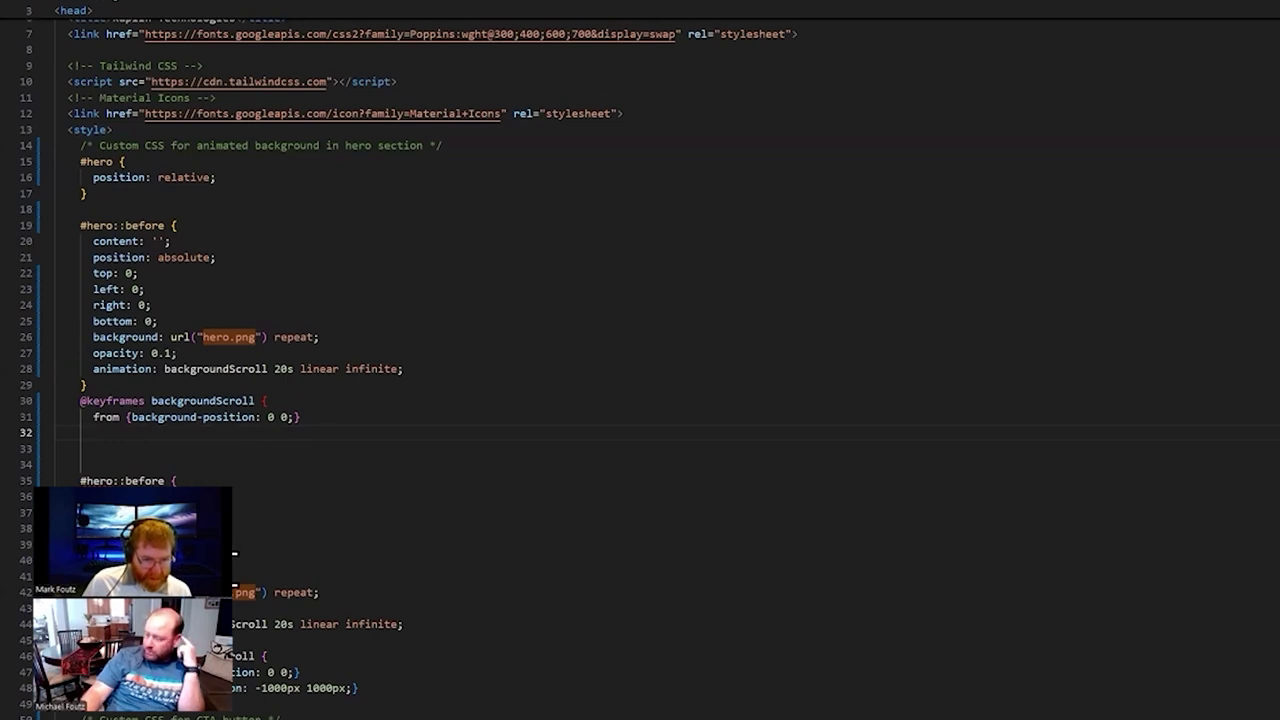
{"action": "key", "text": "ctrl+z"}
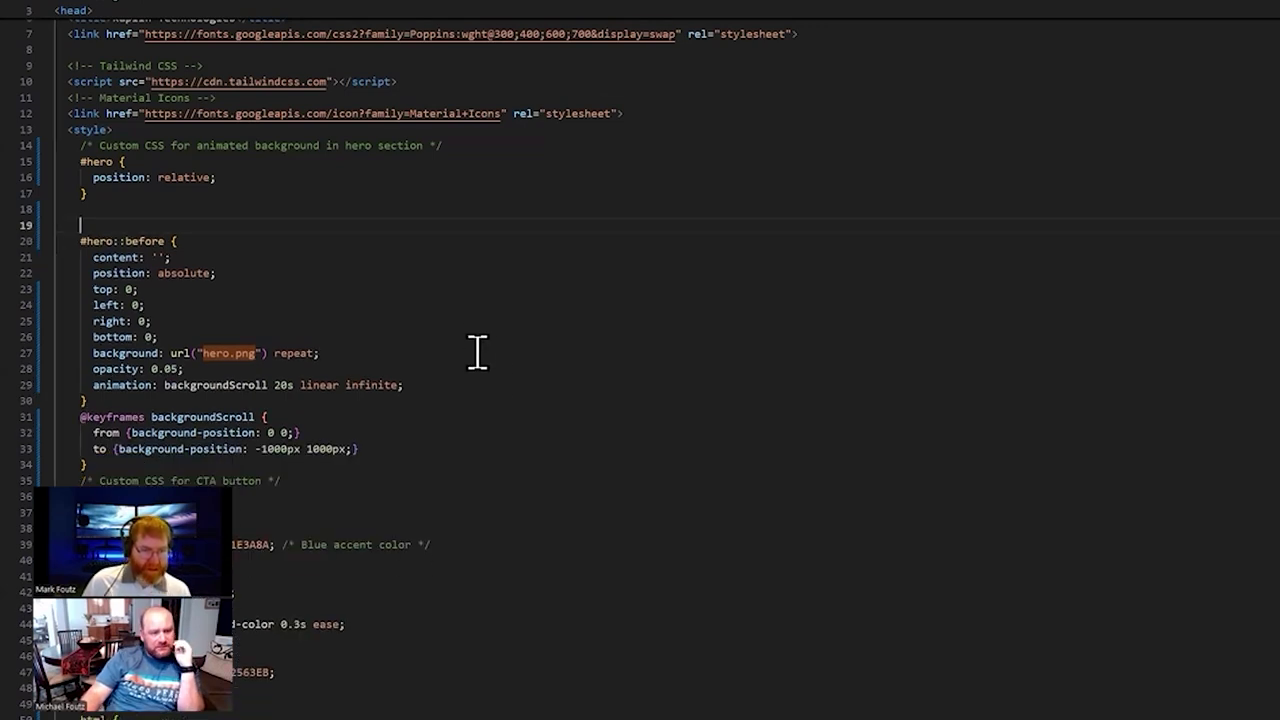
{"action": "key", "text": "BackSpace"}
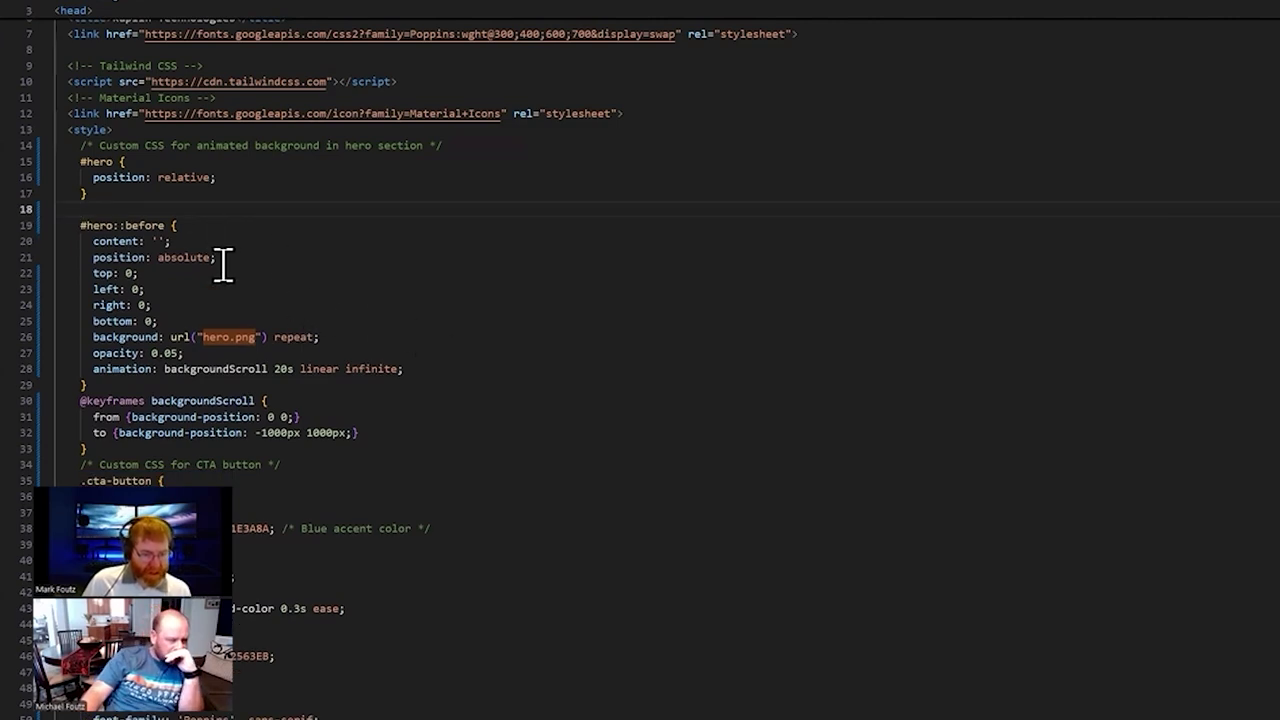
Replace the old style block with the new hero and button CSS, save, and reload the browser preview
{"action": "key", "text": "alt+Tab"}
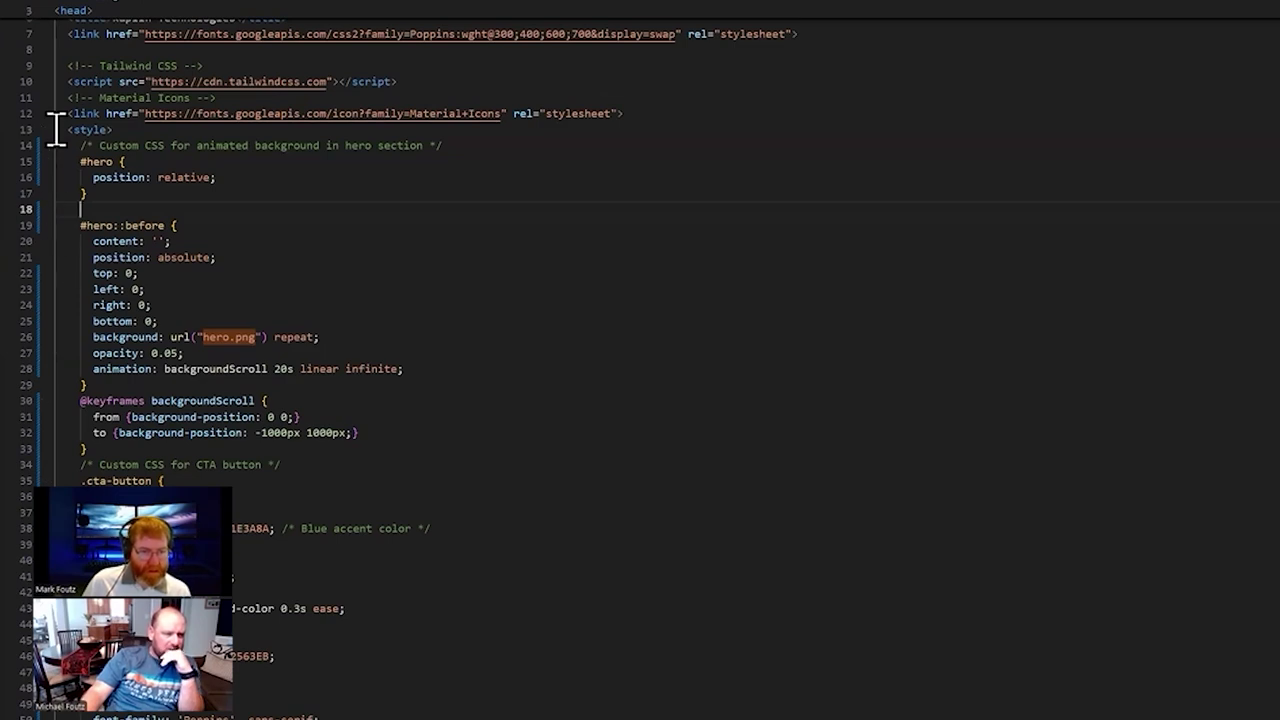
{"action": "left_click_drag", "start_coordinate": [55, 128], "coordinate": [100, 557]}
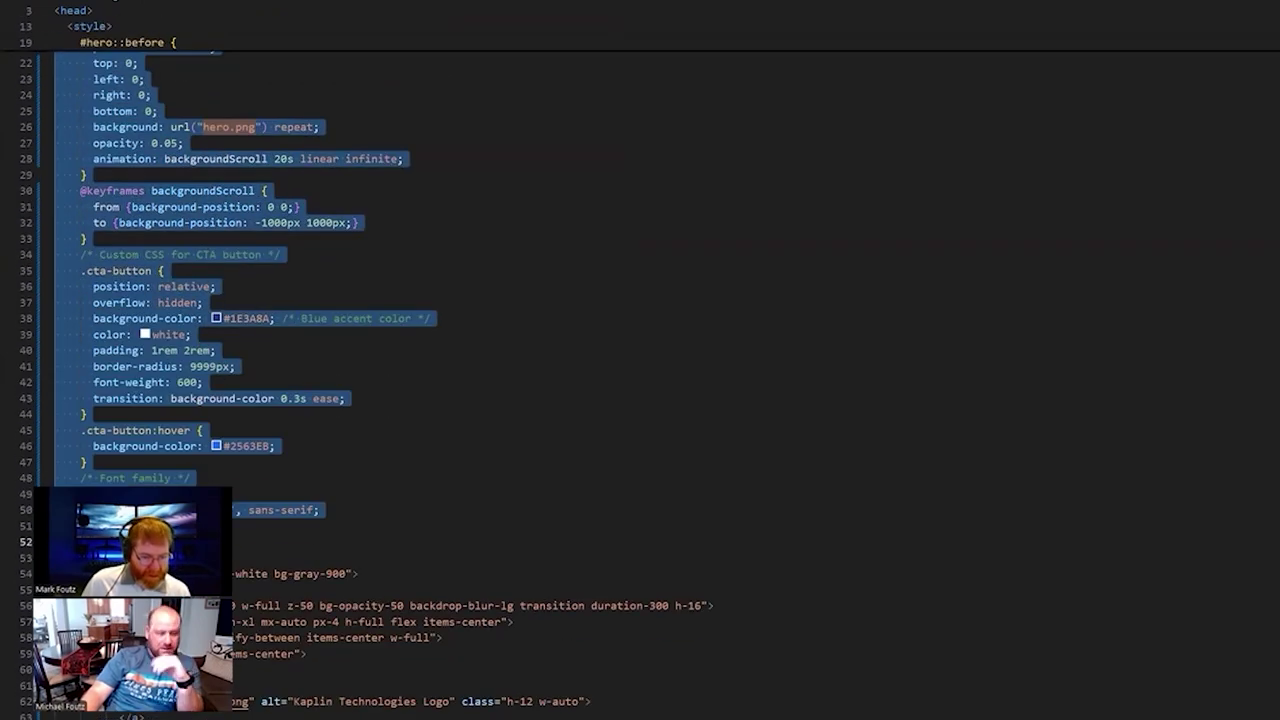
{"action": "key", "text": "ctrl+v"}
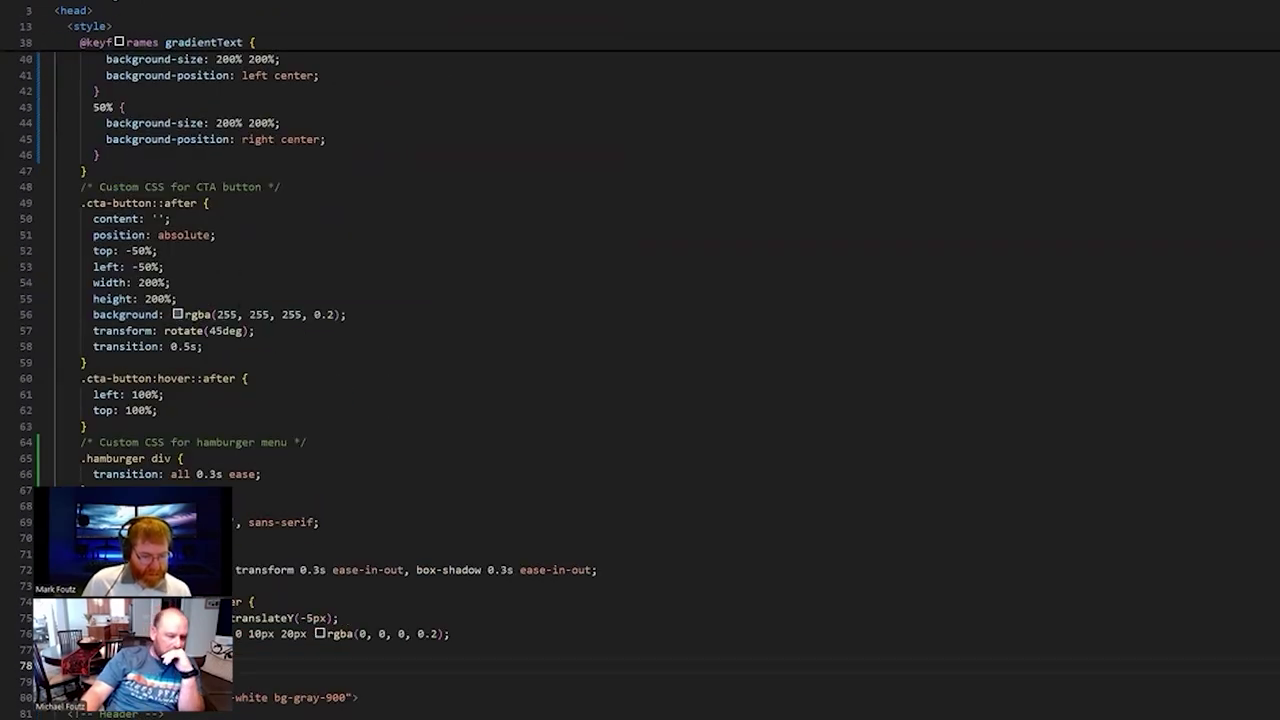
{"action": "key", "text": "alt+Tab"}
{"action": "key", "text": "F5"}
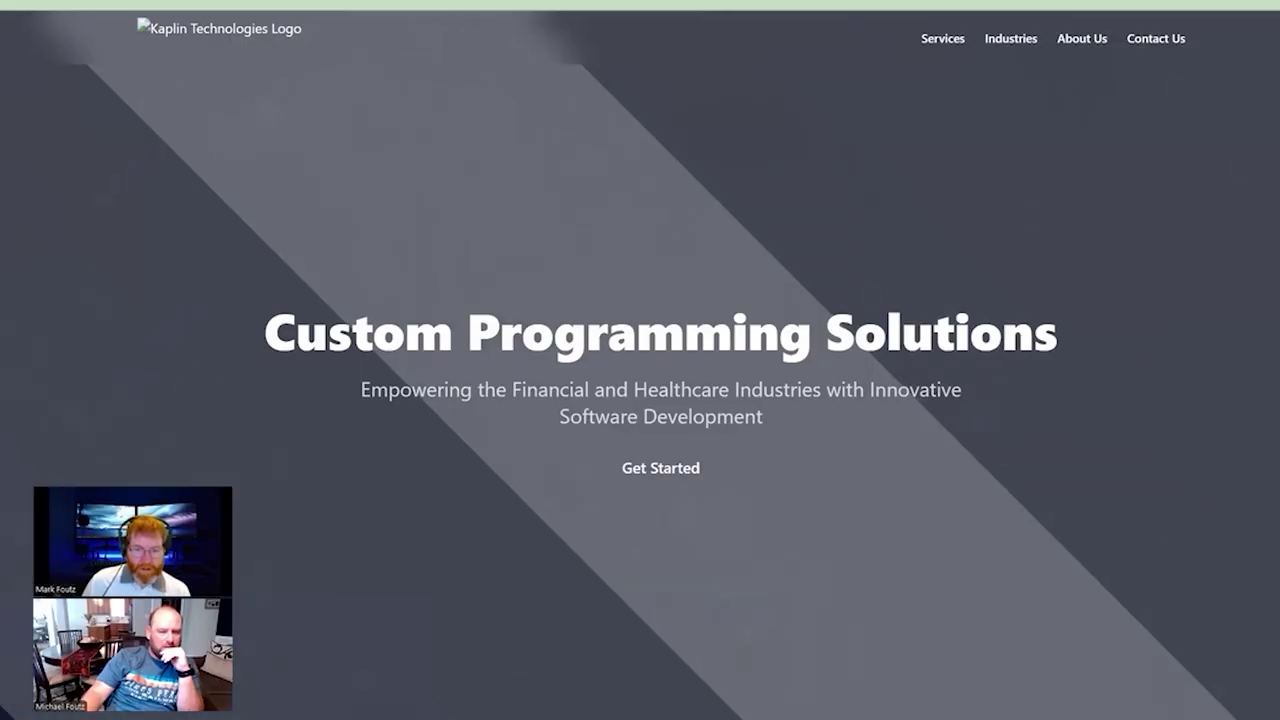
Scroll through the Kaplin page's hero and 'Our Services' cards and back up
{"action": "scroll", "coordinate": [446, 474], "scroll_direction": "down", "scroll_amount": 15}
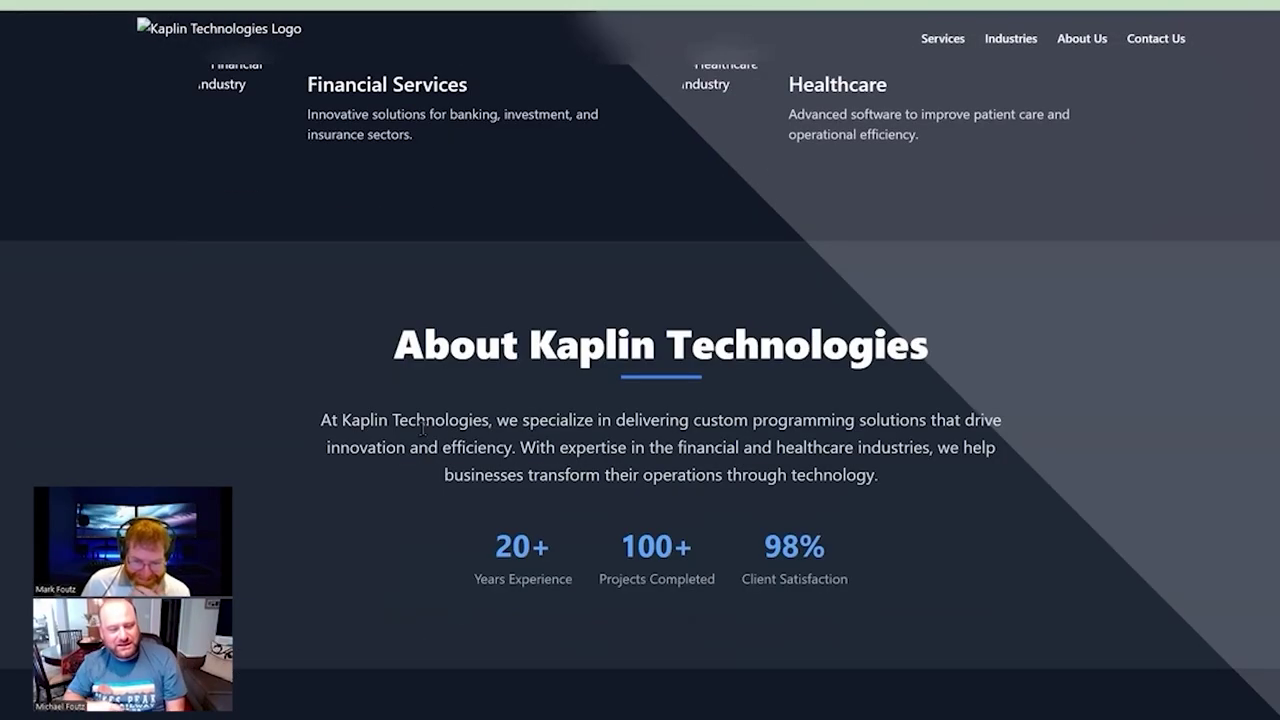
{"action": "scroll", "coordinate": [5, 400], "scroll_direction": "up", "scroll_amount": 8}
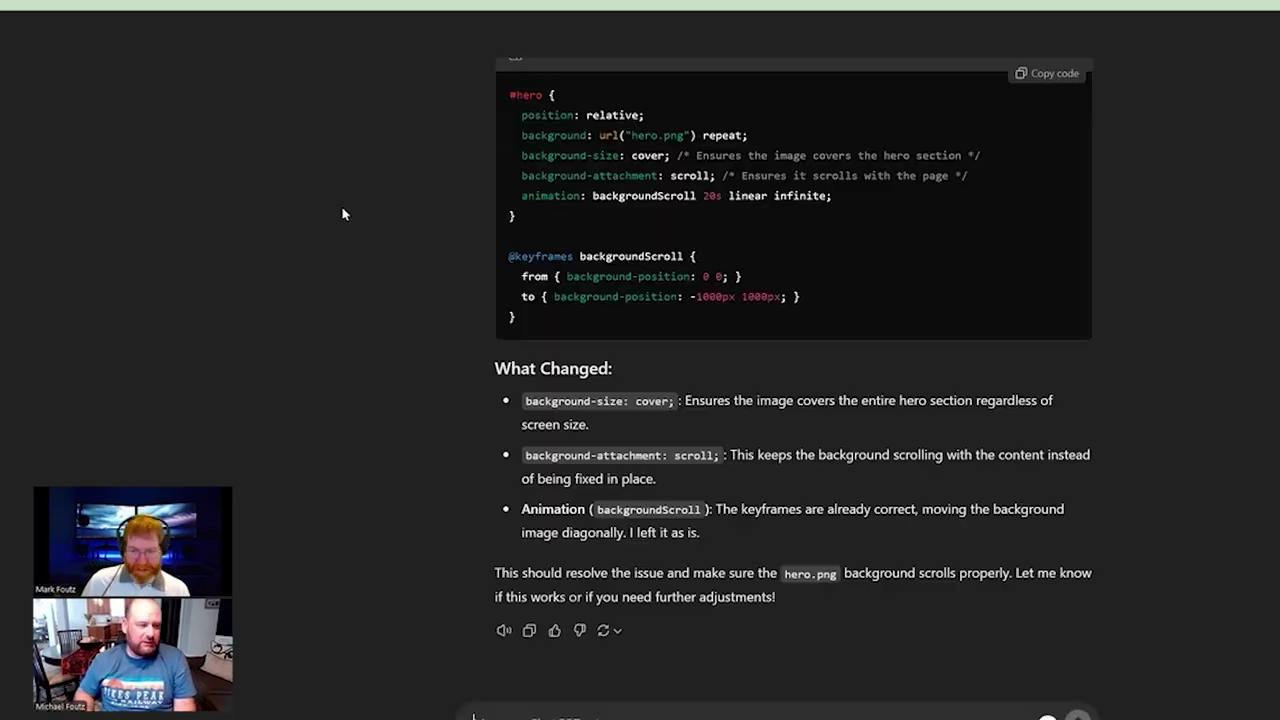
Scroll back to the first prompt in the conversation, then start a fresh chat
{"action": "scroll", "coordinate": [1190, 405], "scroll_direction": "up", "scroll_amount": 10}
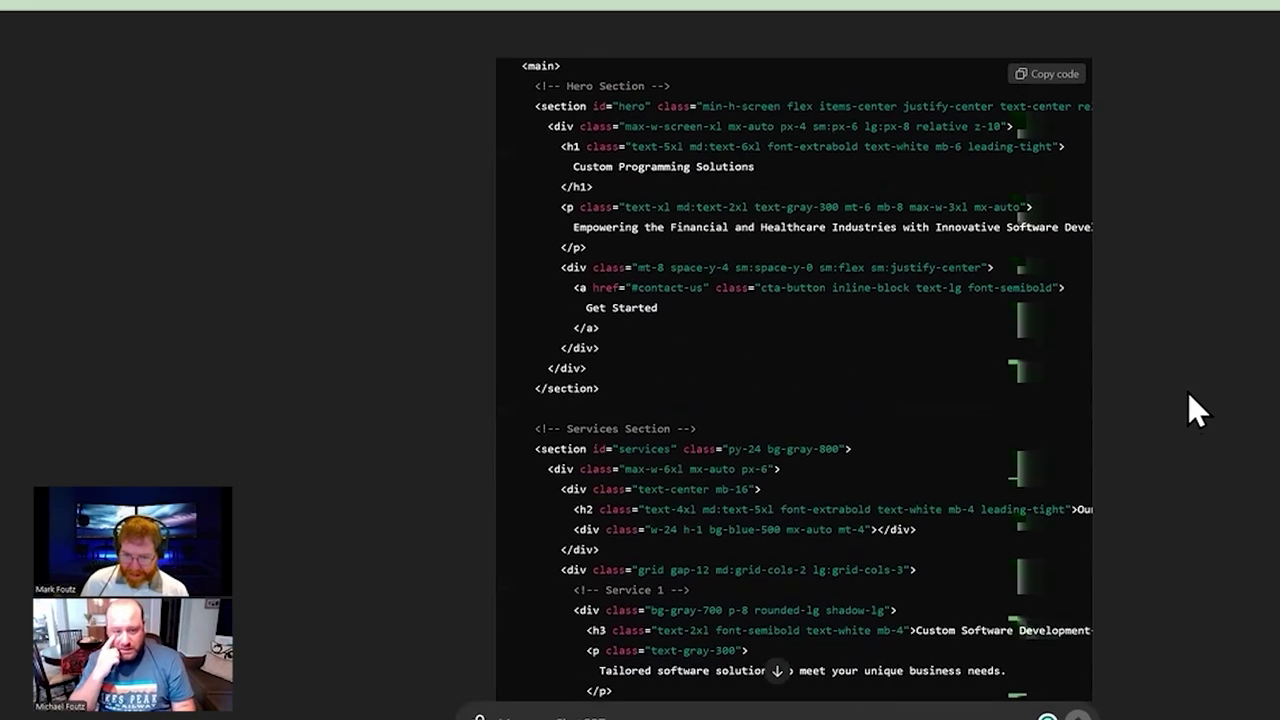
{"action": "scroll", "coordinate": [1184, 390], "scroll_direction": "up", "scroll_amount": 10}
{"action": "scroll", "coordinate": [1168, 370], "scroll_direction": "down", "scroll_amount": 1}
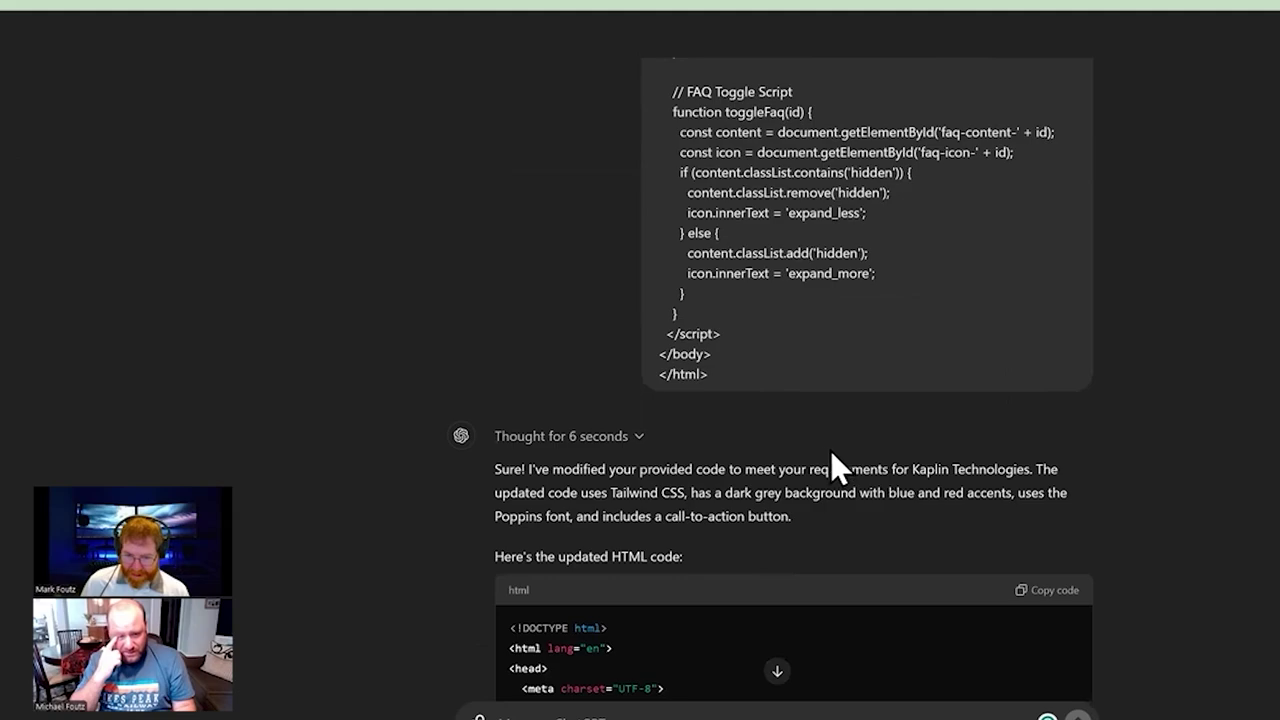
{"action": "scroll", "coordinate": [480, 395], "scroll_direction": "up", "scroll_amount": 15}
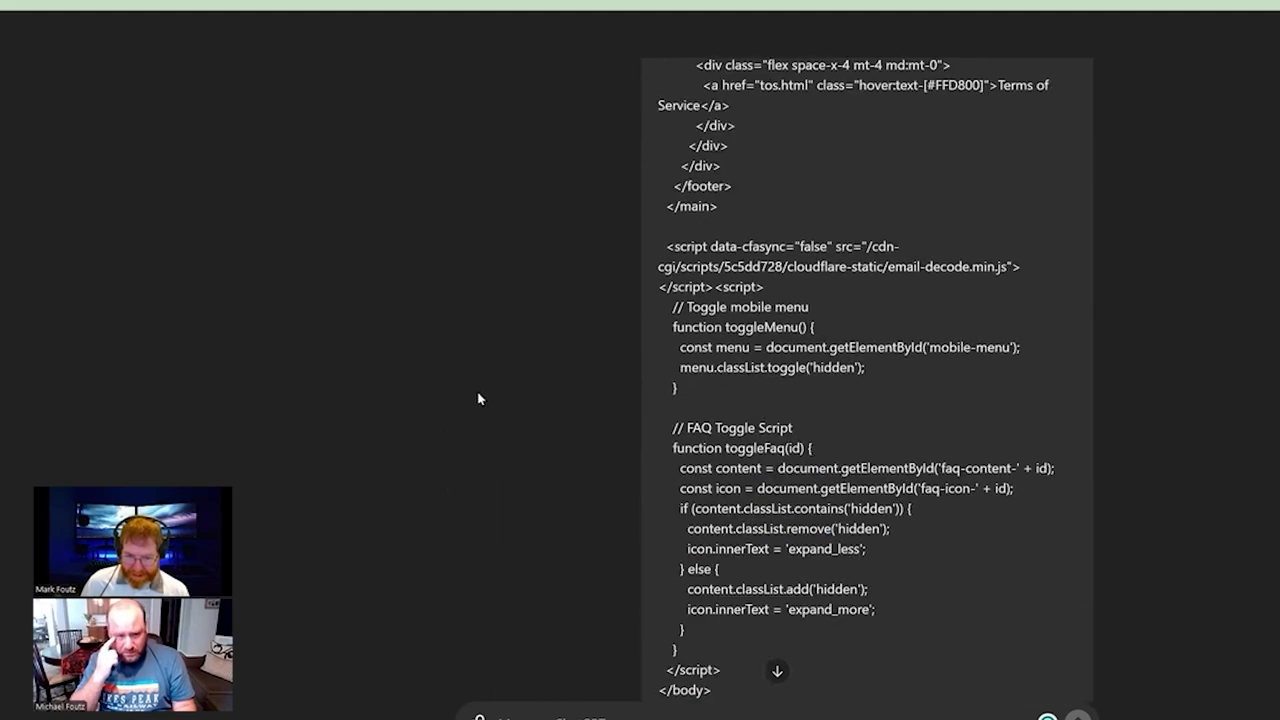
{"action": "scroll", "coordinate": [489, 391], "scroll_direction": "up", "scroll_amount": 20}
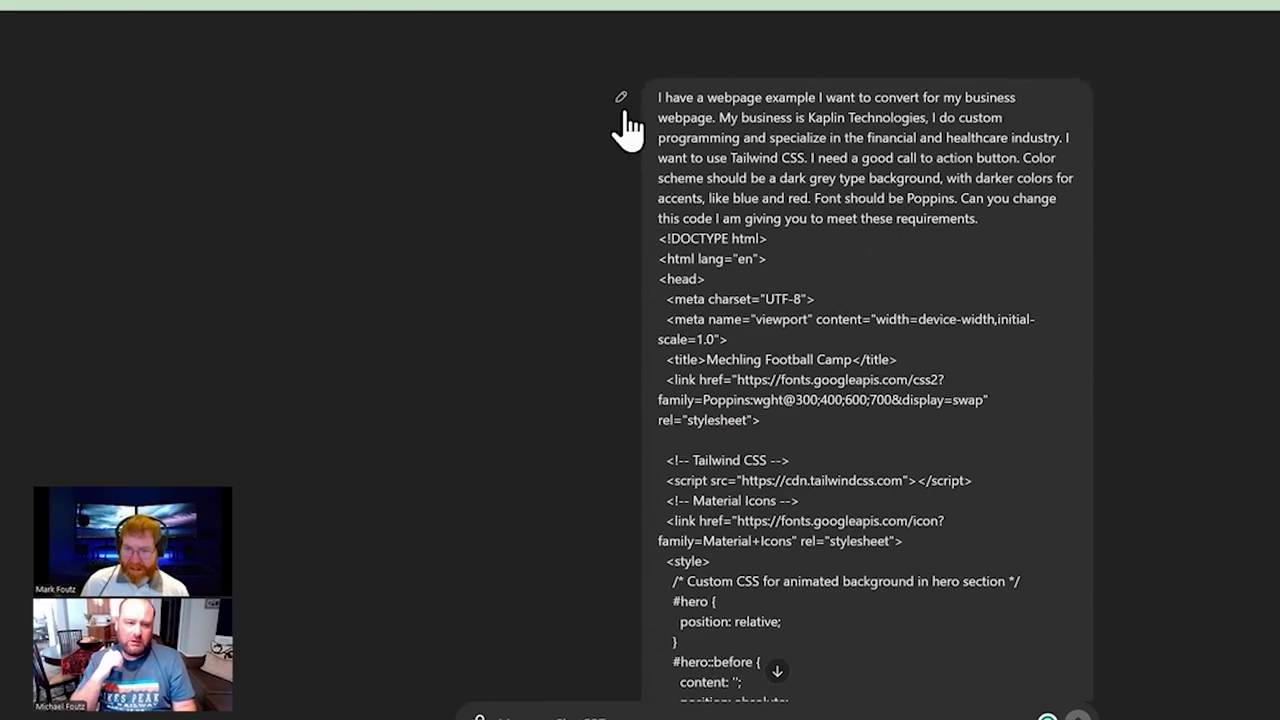
{"action": "left_click", "coordinate": [621, 97]}
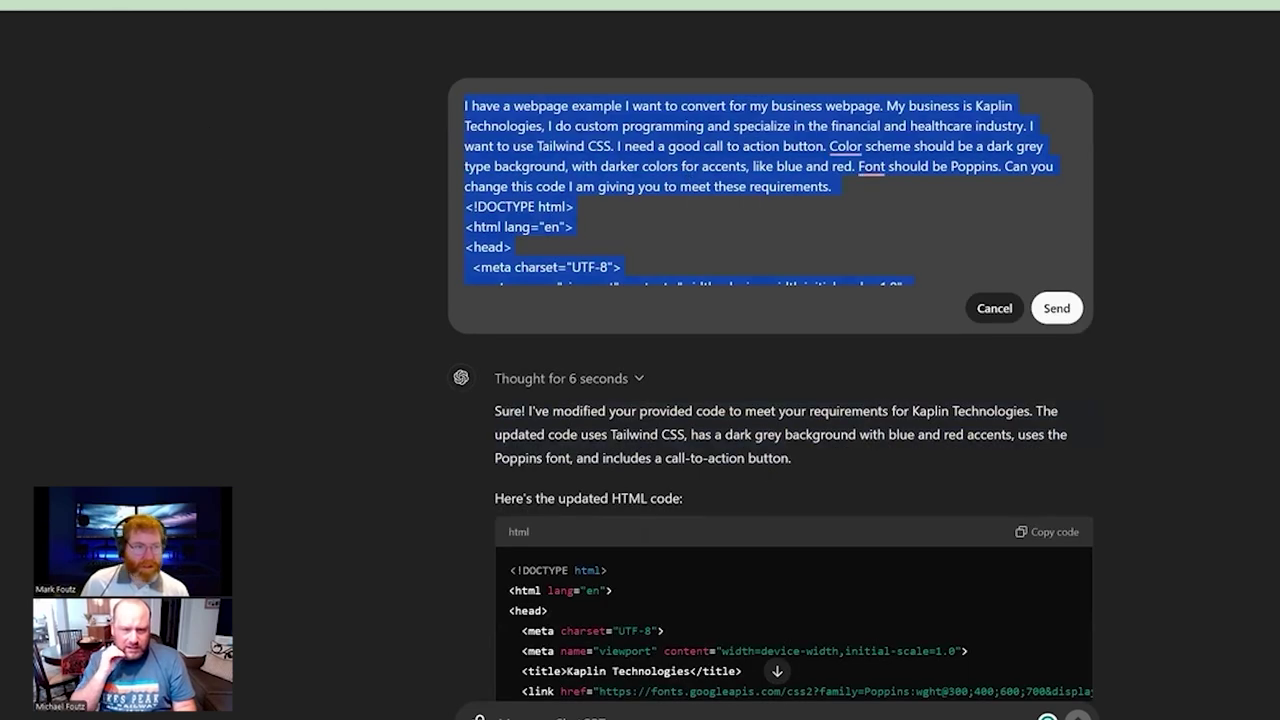
{"action": "key", "text": "ctrl+shift+o"}
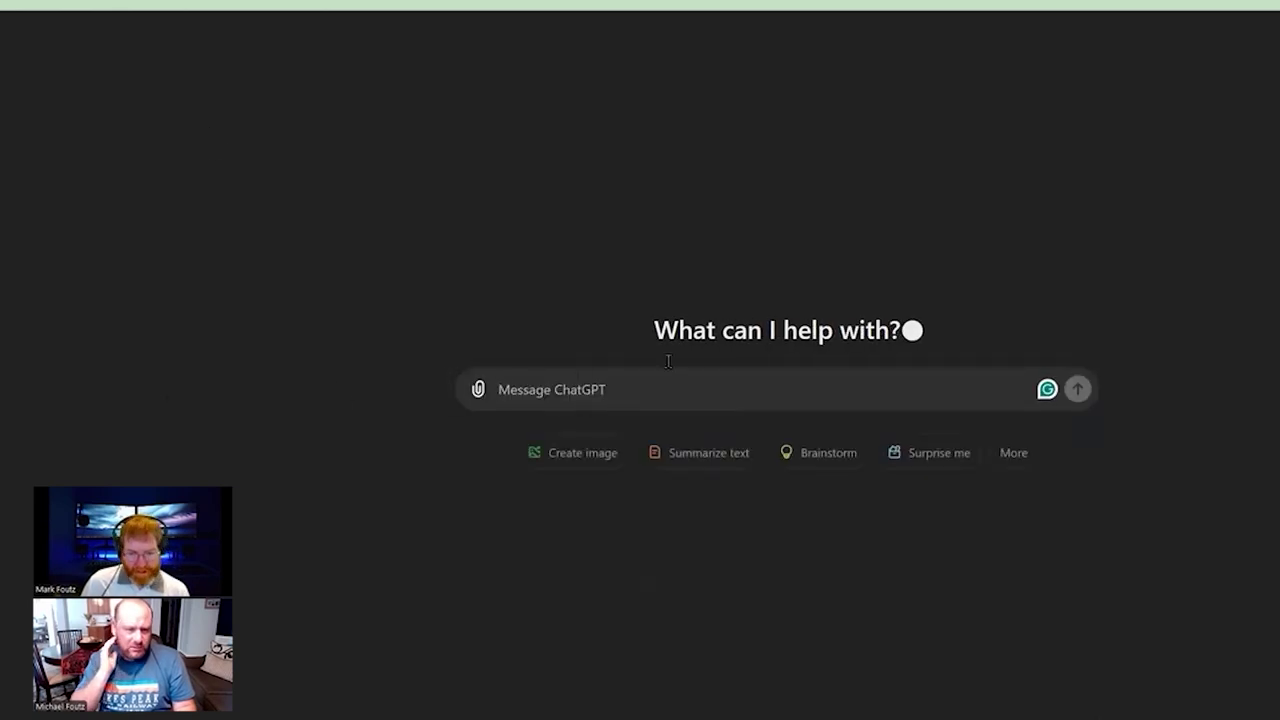
Paste the prompt with the example HTML and replace the dark grey sentence with 'I want to maintain the hero.png scrolling effect,'
{"action": "key", "text": "ctrl+v"}
{"action": "scroll", "coordinate": [717, 402], "scroll_direction": "up", "scroll_amount": 20}
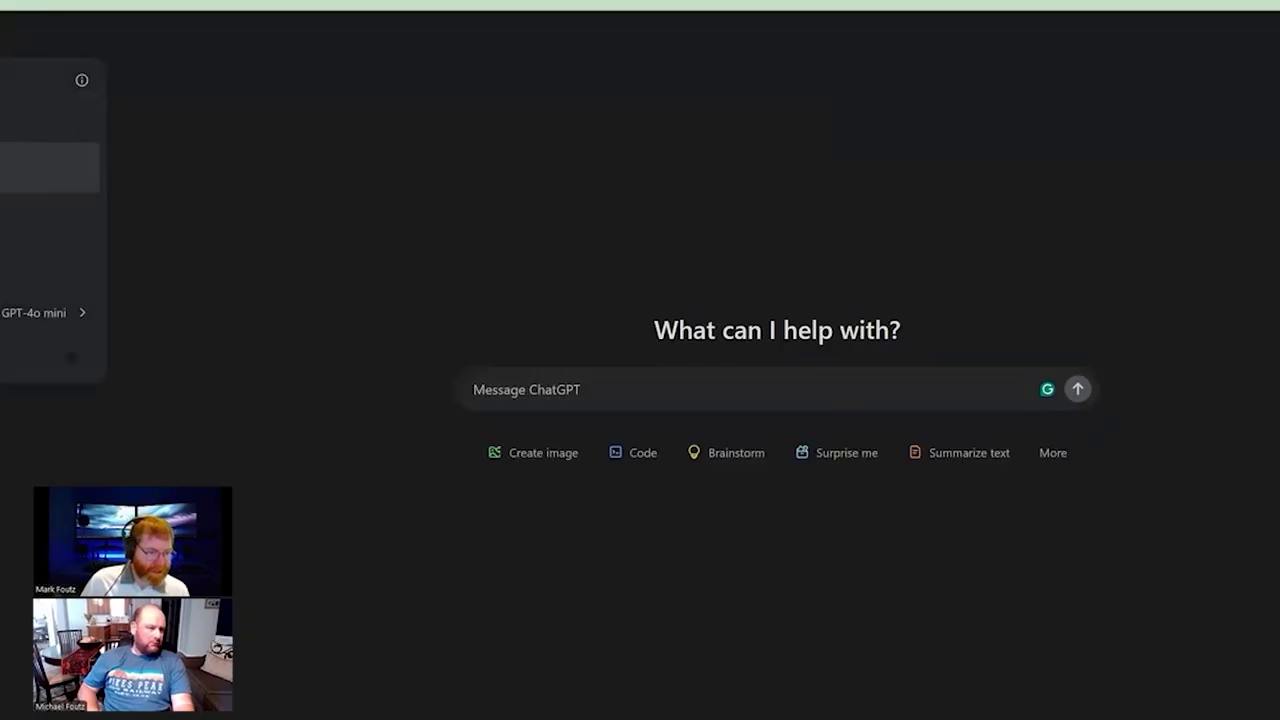
{"action": "key", "text": "ctrl+v"}
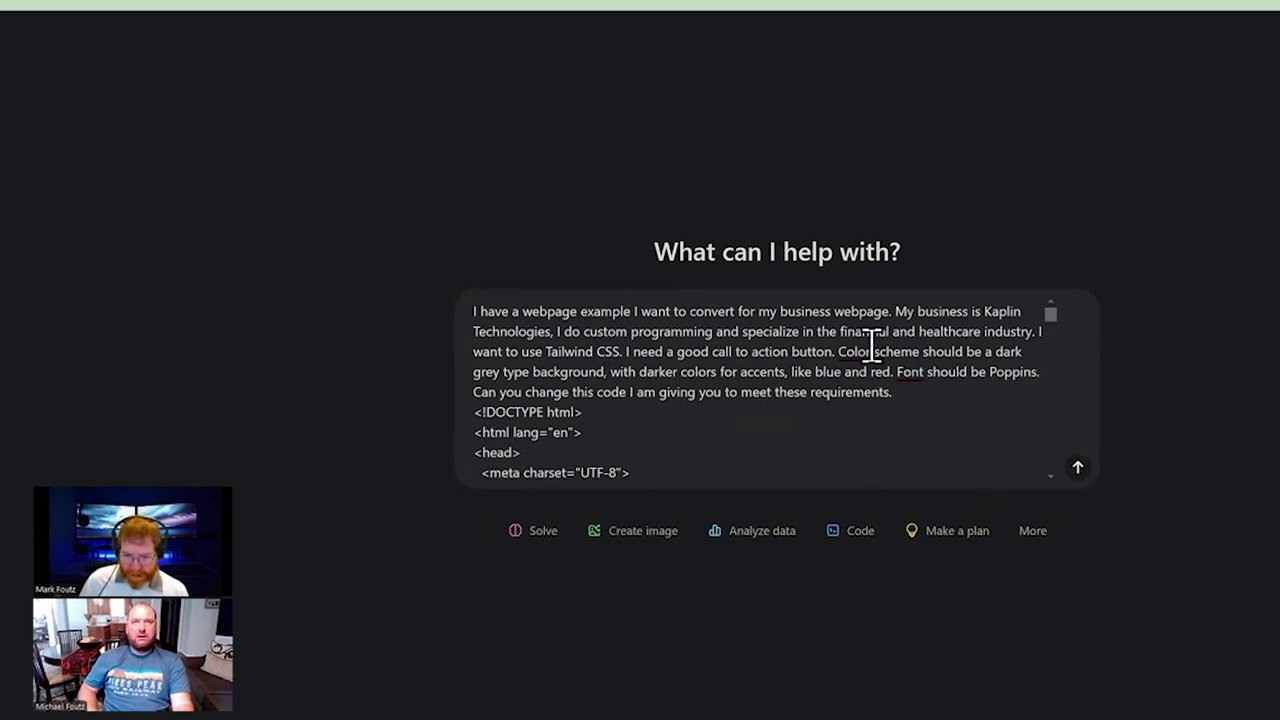
{"action": "left_click_drag", "start_coordinate": [840, 352], "coordinate": [617, 370]}
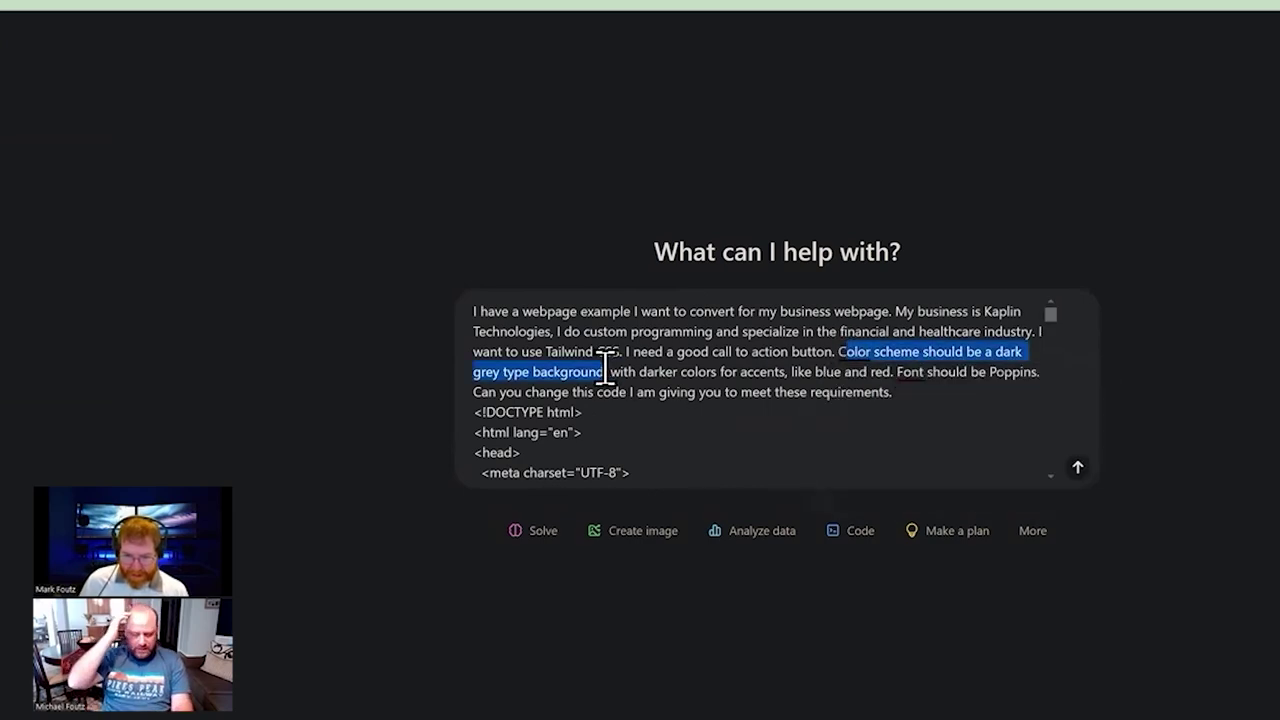
{"action": "type", "text": "I want to maintain the hero.png scrolling effect,"}
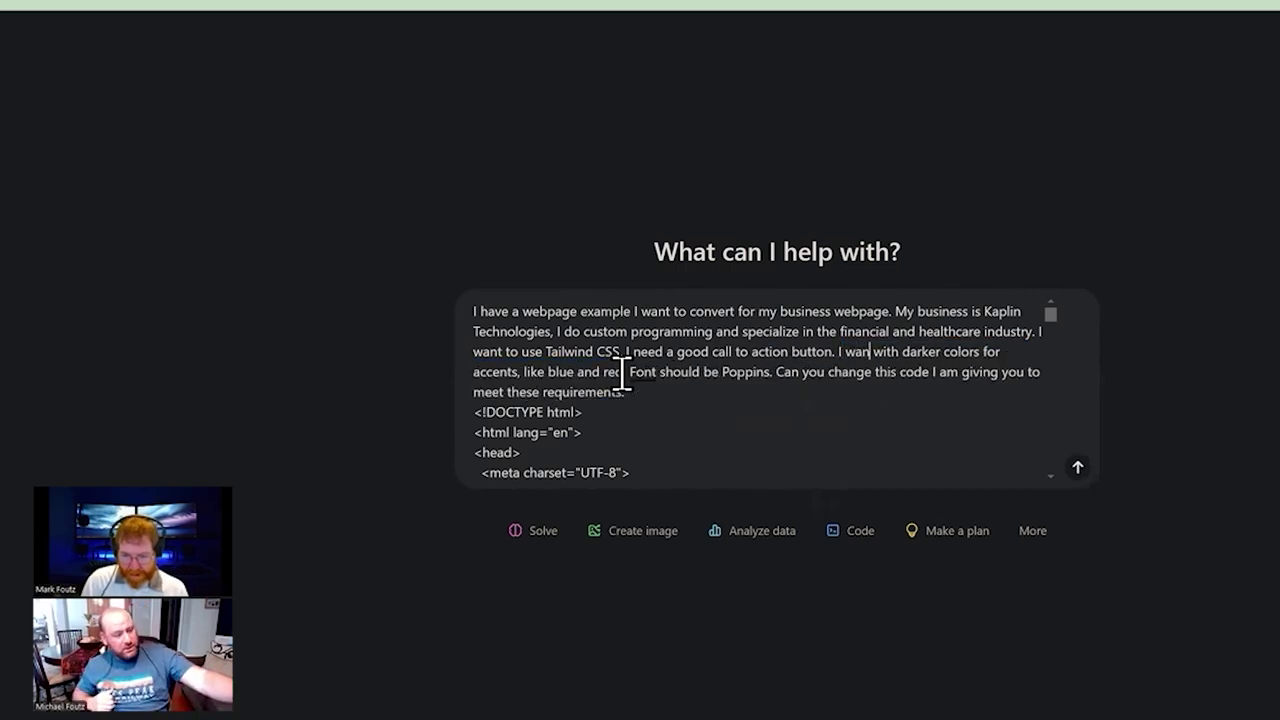
Send the Kaplin conversion request and expand the 'Refining the brand' reasoning panel
{"action": "key", "text": "Return"}
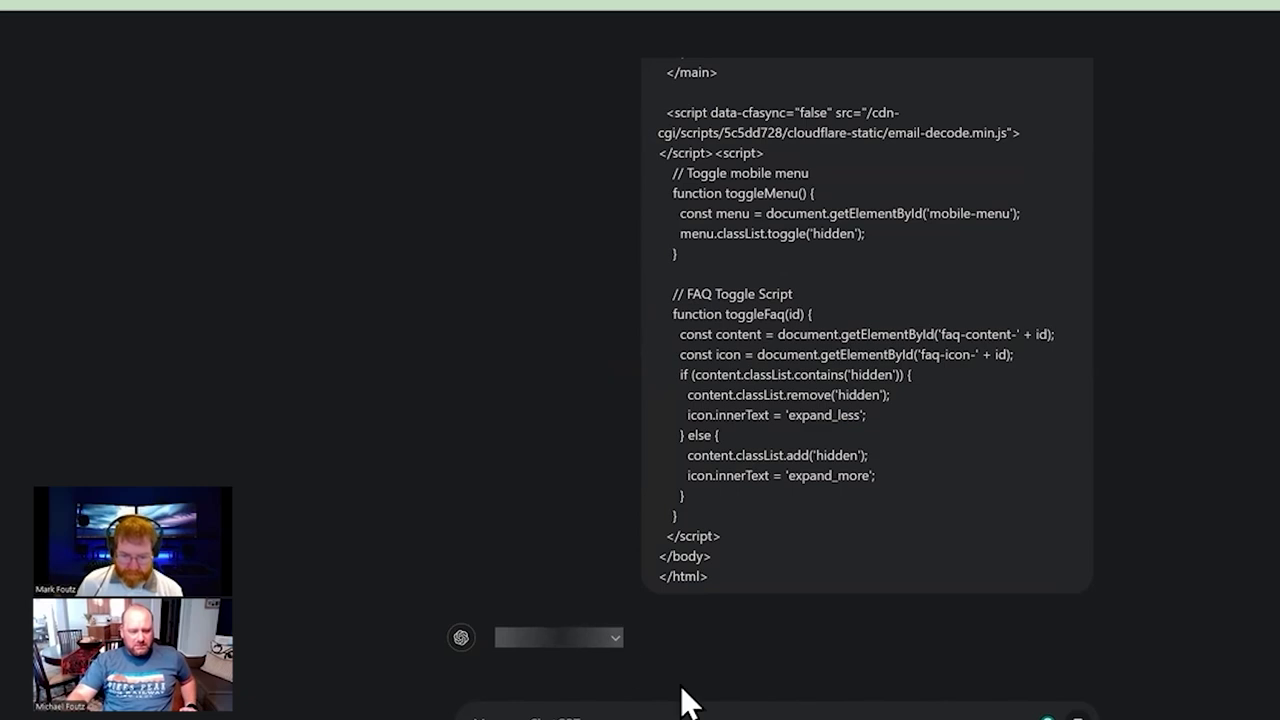
{"action": "left_click", "coordinate": [616, 641]}
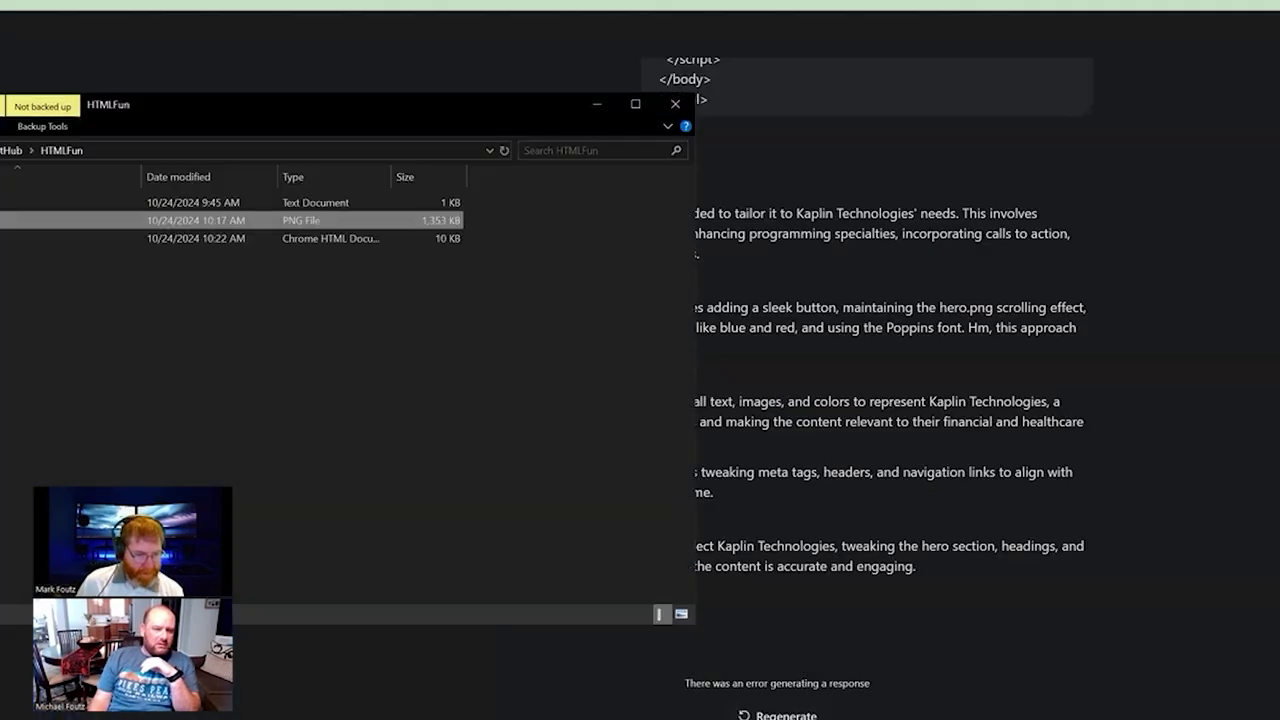
Open the HTMLFun HTML page in Microsoft Edge via Open with, then close the preview
{"action": "left_click", "coordinate": [200, 238]}
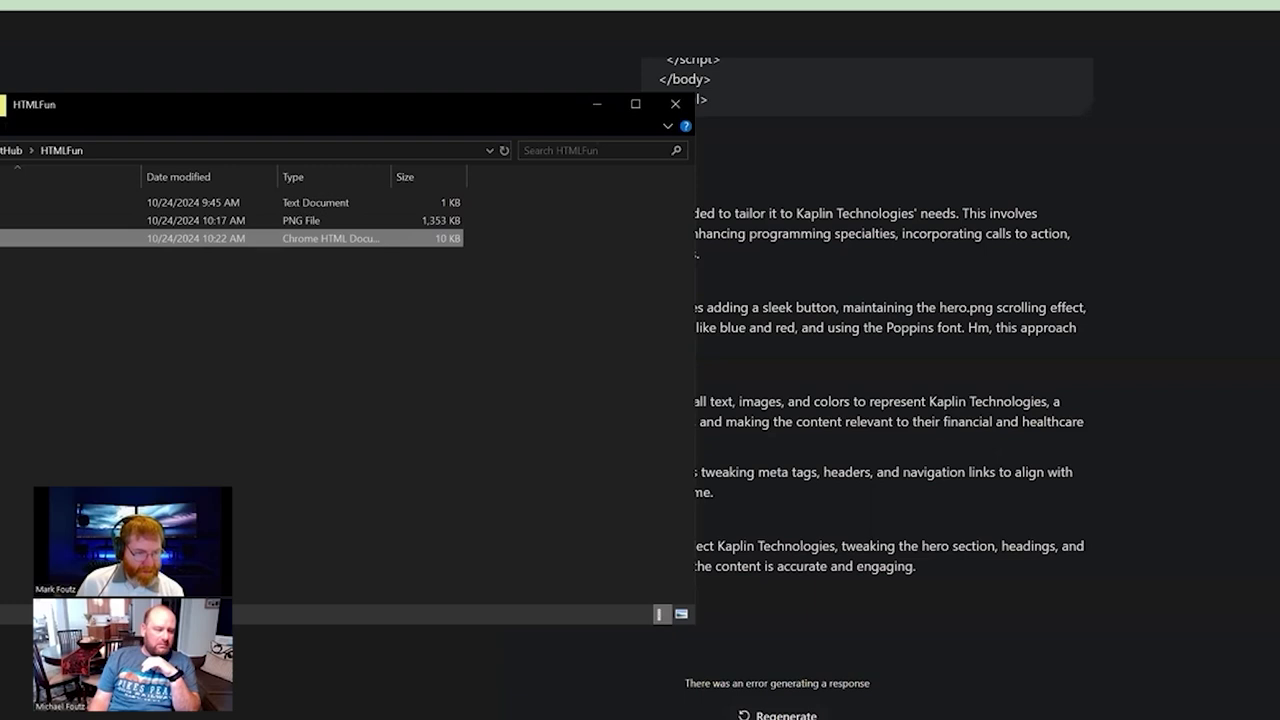
{"action": "right_click", "coordinate": [5, 245]}
{"action": "mouse_move", "coordinate": [76, 364]}
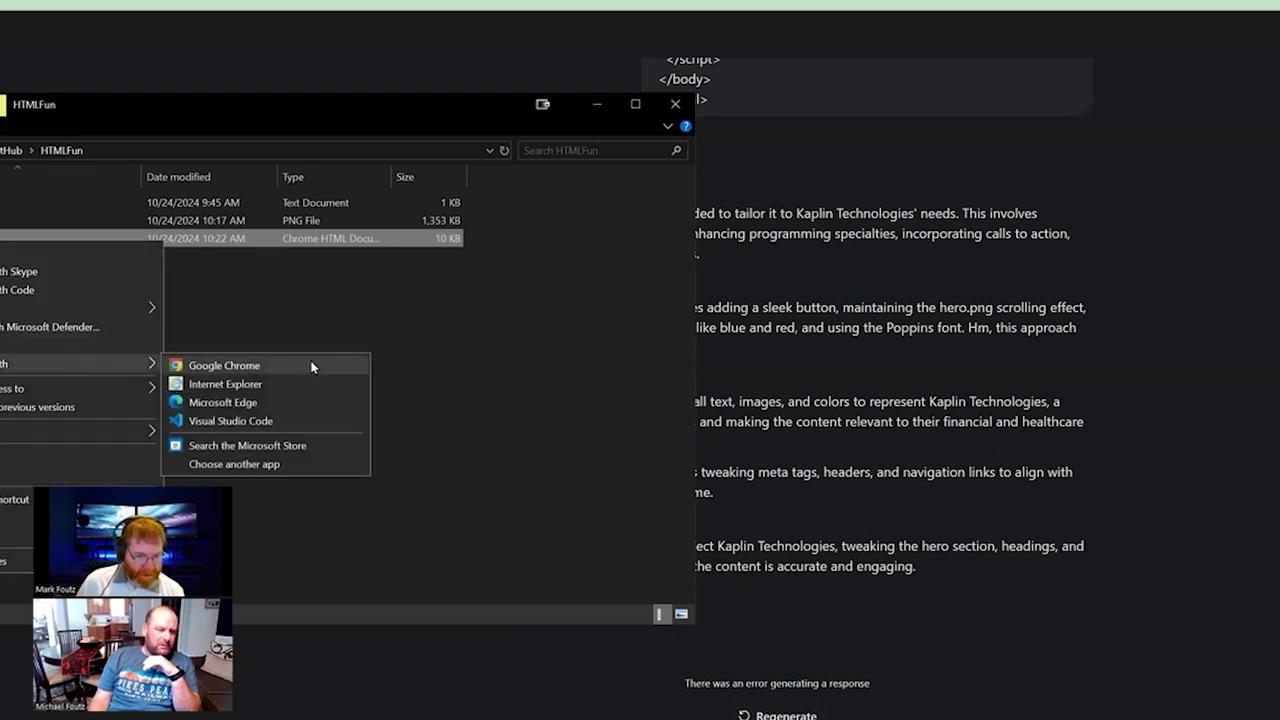
{"action": "left_click", "coordinate": [262, 402]}
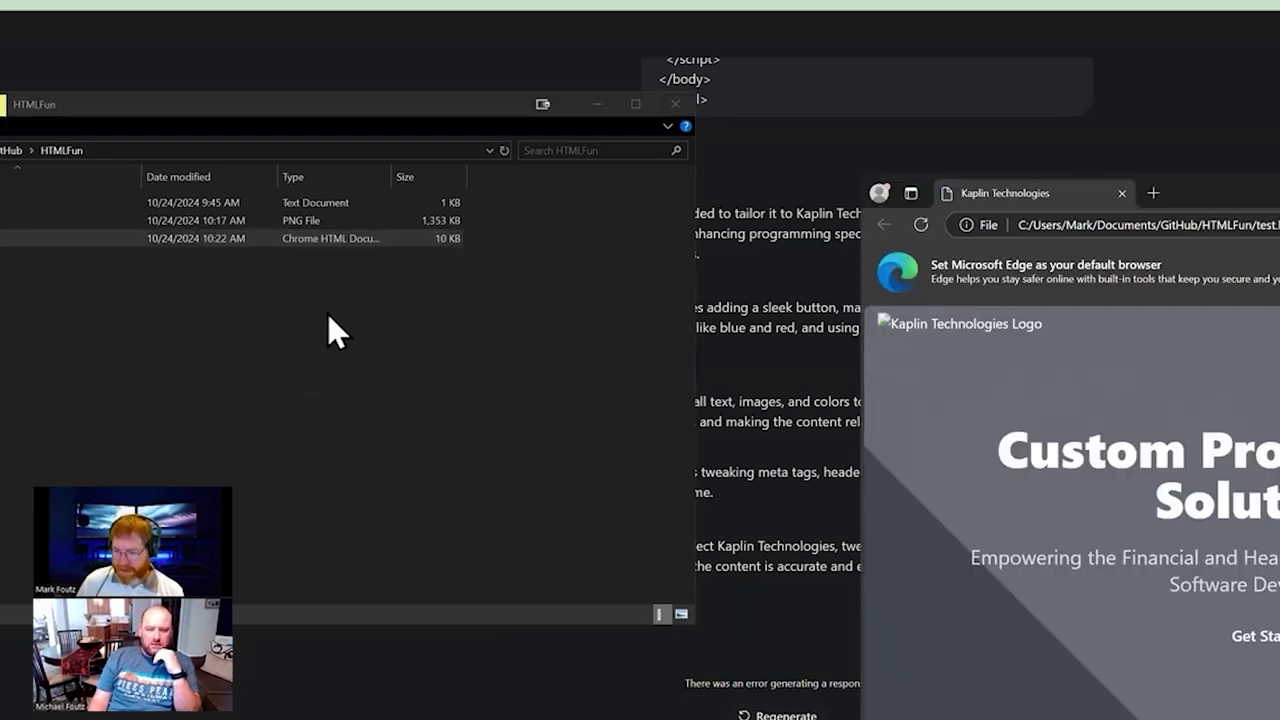
{"action": "left_click", "coordinate": [1122, 194]}
Regenerate ChatGPT's failed Kaplin Technologies answer
{"action": "scroll", "coordinate": [699, 390], "scroll_direction": "up", "scroll_amount": 2}
{"action": "scroll", "coordinate": [699, 390], "scroll_direction": "down", "scroll_amount": 3}
{"action": "left_click", "coordinate": [780, 714]}
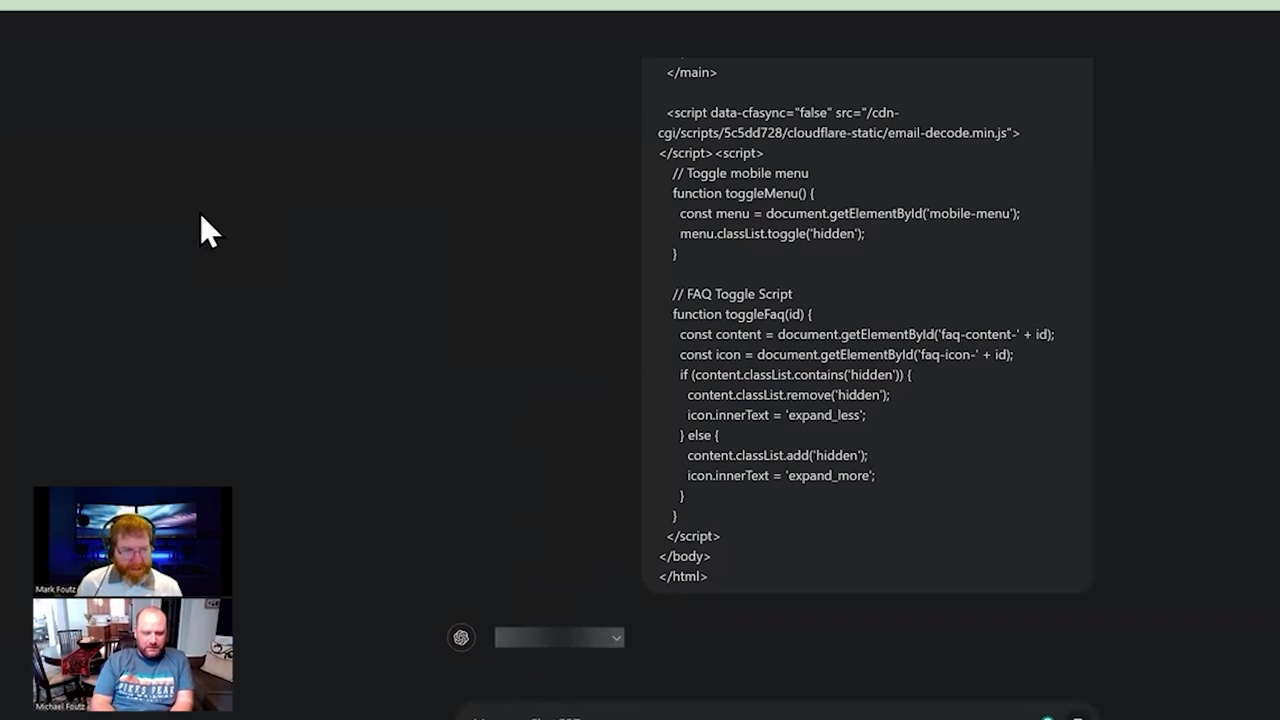
Scroll up the generated code block from the contact and footer sections to the Portfolio Section
{"action": "scroll", "coordinate": [600, 200], "scroll_direction": "up", "scroll_amount": 3}
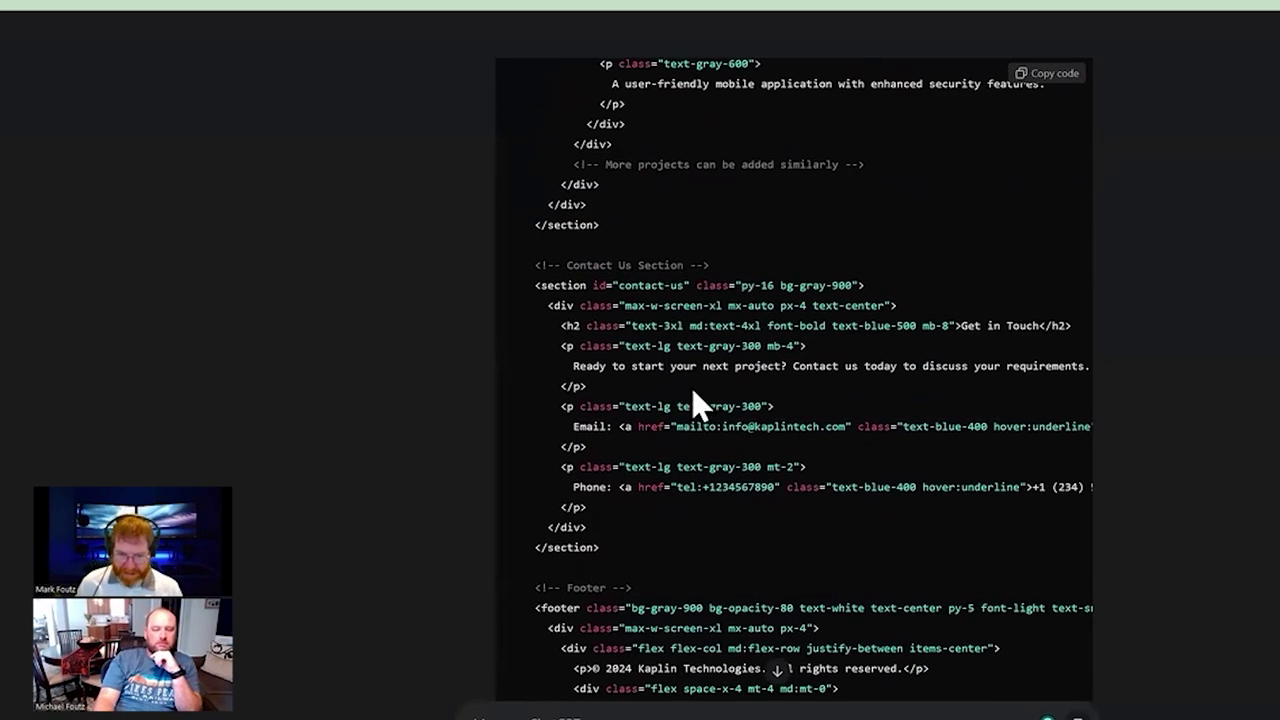
{"action": "scroll", "coordinate": [697, 390], "scroll_direction": "up", "scroll_amount": 5}
{"action": "scroll", "coordinate": [700, 380], "scroll_direction": "up", "scroll_amount": 5}
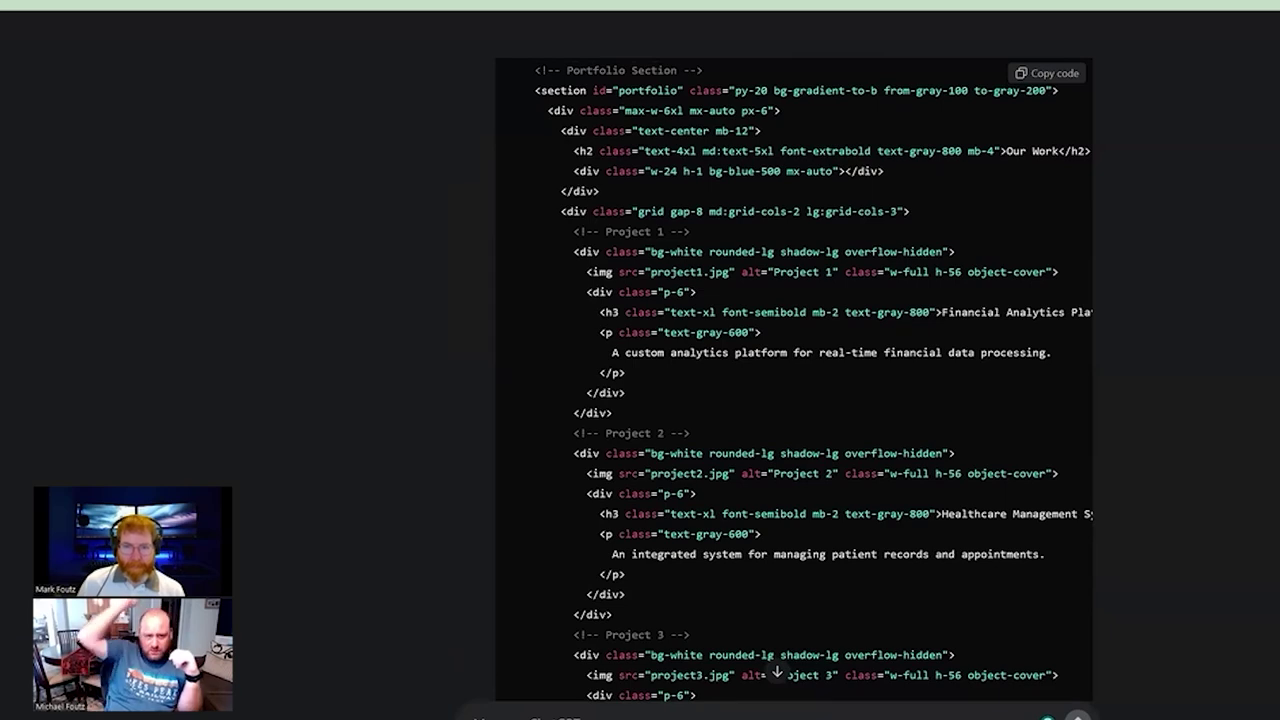
Reload test.html in the browser and scroll through the dark services, Our Work and Get in Touch sections
{"action": "key", "text": "alt+Tab"}
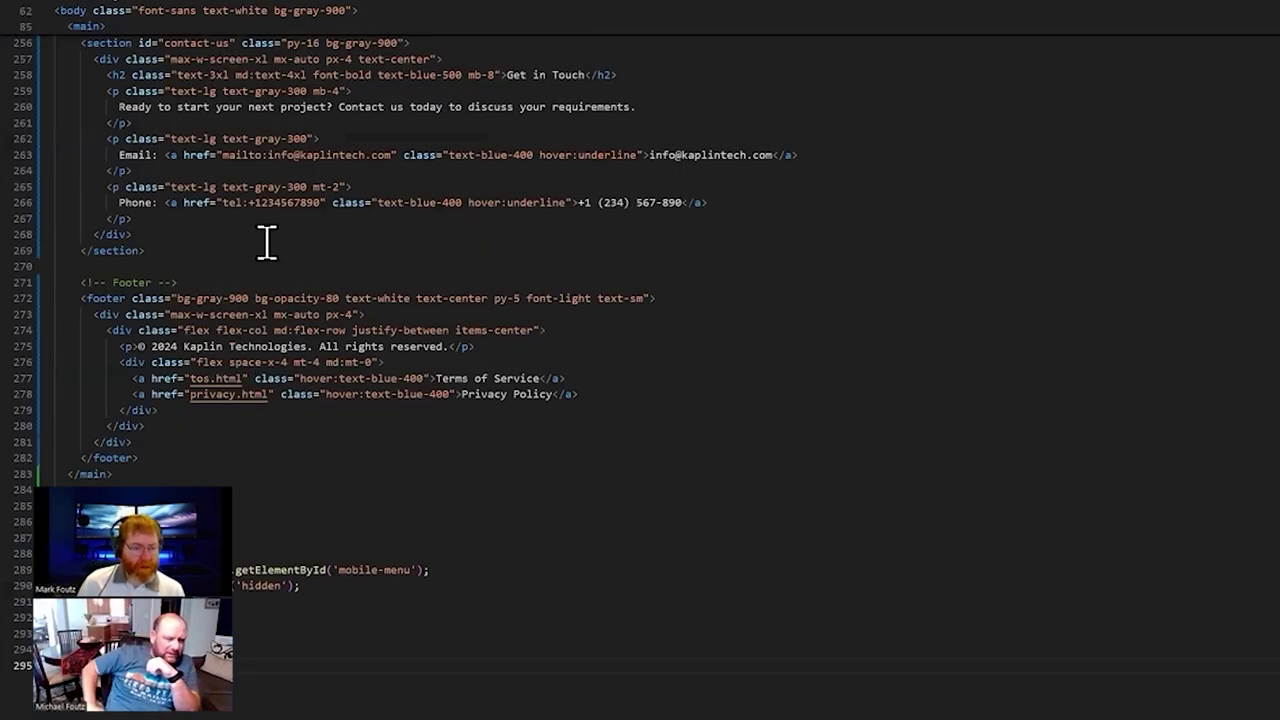
{"action": "key", "text": "alt+Tab"}
{"action": "key", "text": "alt+Tab"}
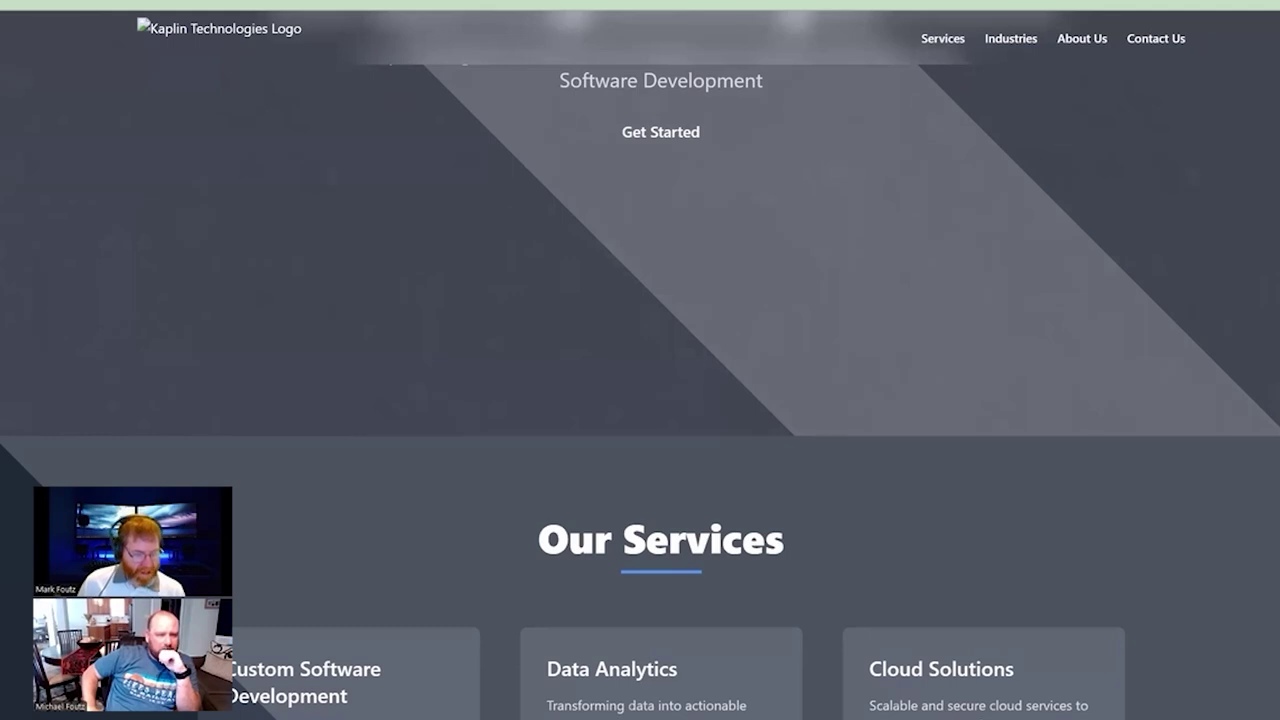
{"action": "key", "text": "F5"}
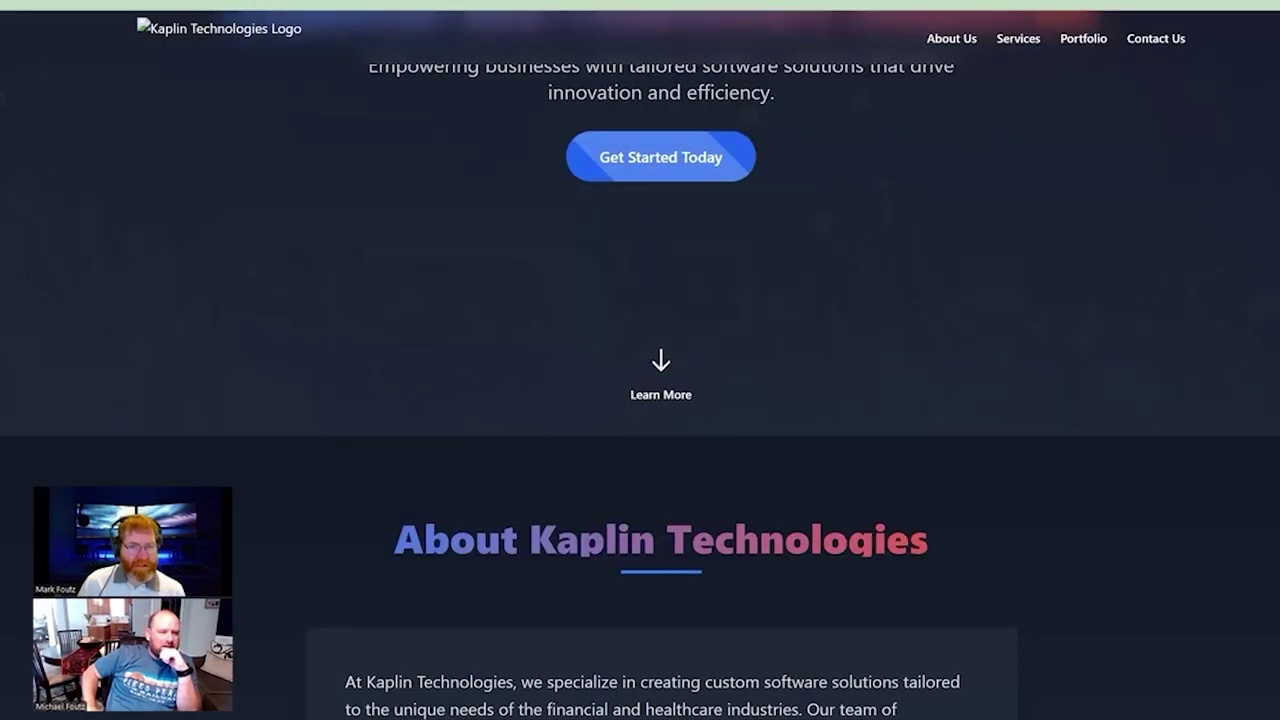
{"action": "scroll", "coordinate": [283, 334], "scroll_direction": "up", "scroll_amount": 3}
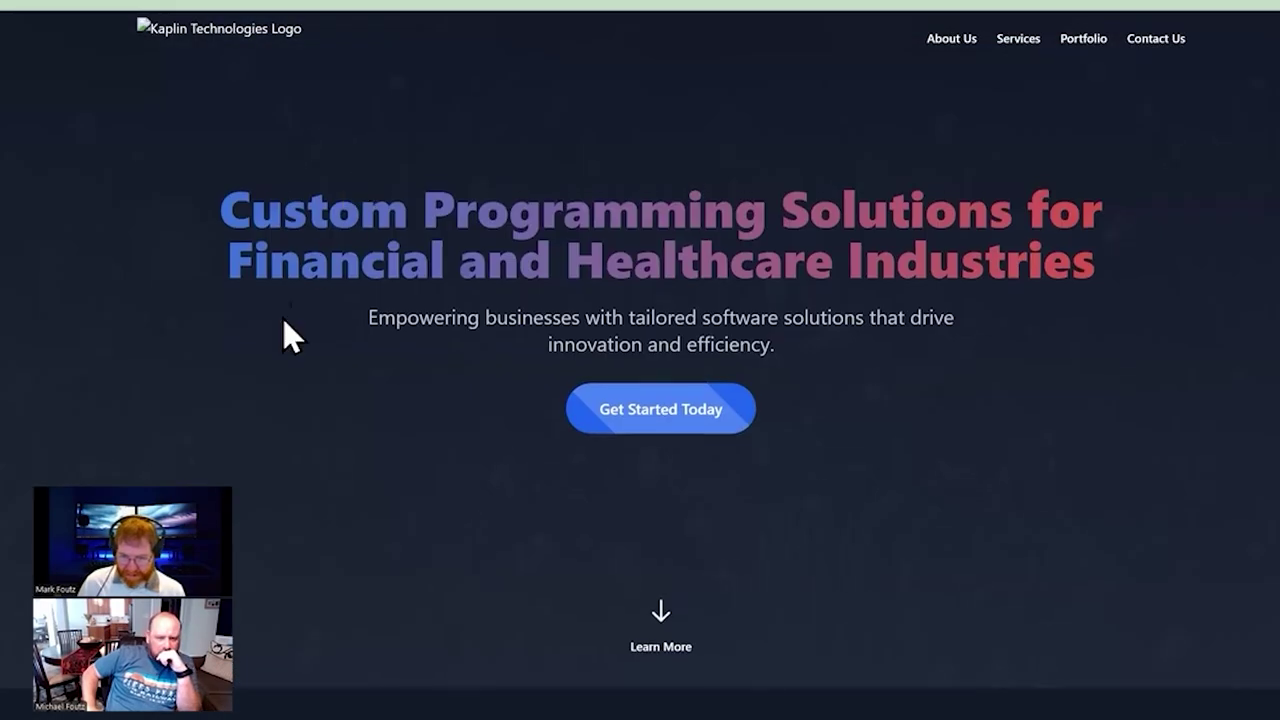
{"action": "scroll", "coordinate": [5, 165], "scroll_direction": "down", "scroll_amount": 10}
{"action": "scroll", "coordinate": [5, 165], "scroll_direction": "down", "scroll_amount": 10}
{"action": "scroll", "coordinate": [5, 165], "scroll_direction": "up", "scroll_amount": 2}
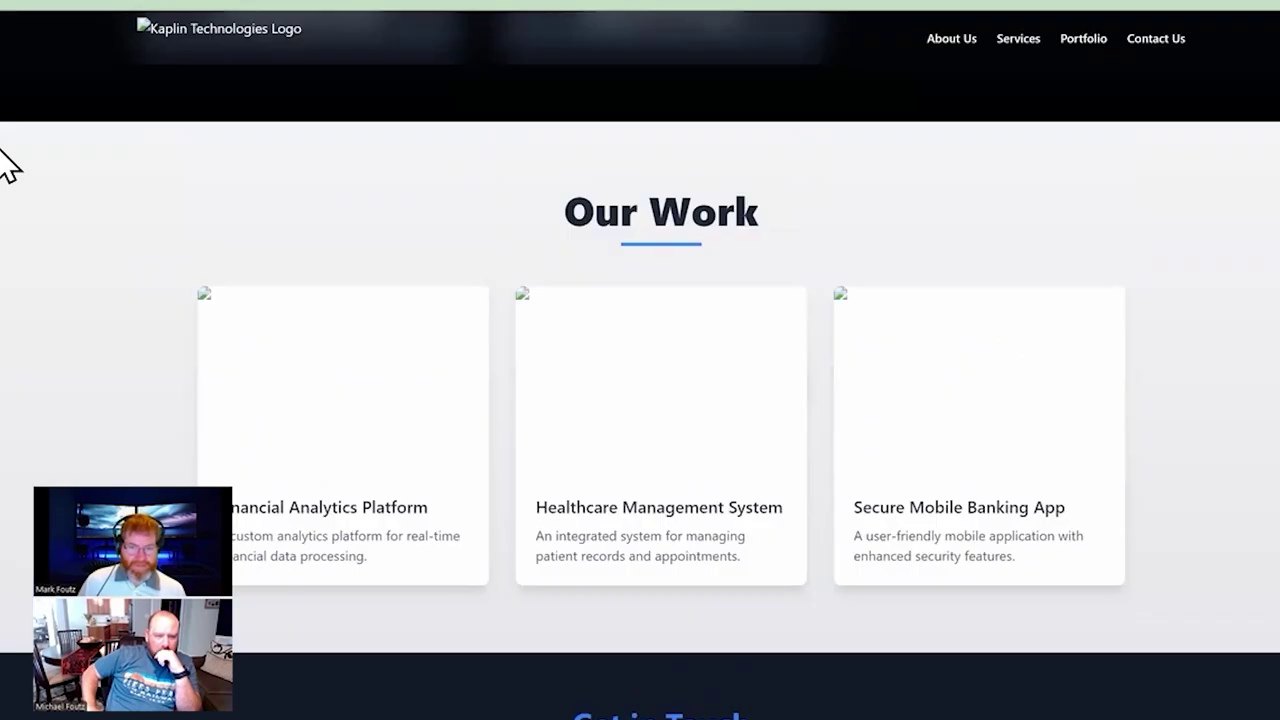
{"action": "scroll", "coordinate": [5, 165], "scroll_direction": "down", "scroll_amount": 2}
{"action": "scroll", "coordinate": [5, 165], "scroll_direction": "up", "scroll_amount": 2}
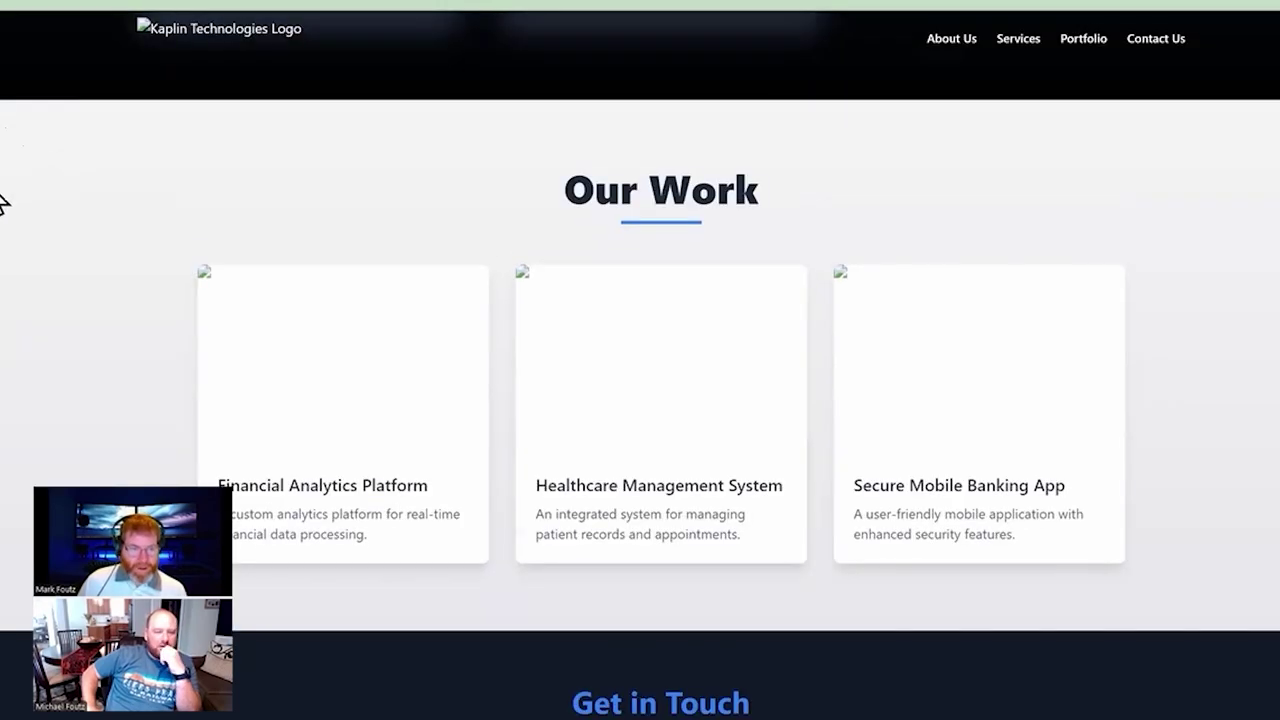
{"action": "scroll", "coordinate": [34, 177], "scroll_direction": "up", "scroll_amount": 15}
{"action": "scroll", "coordinate": [28, 166], "scroll_direction": "down", "scroll_amount": 8}
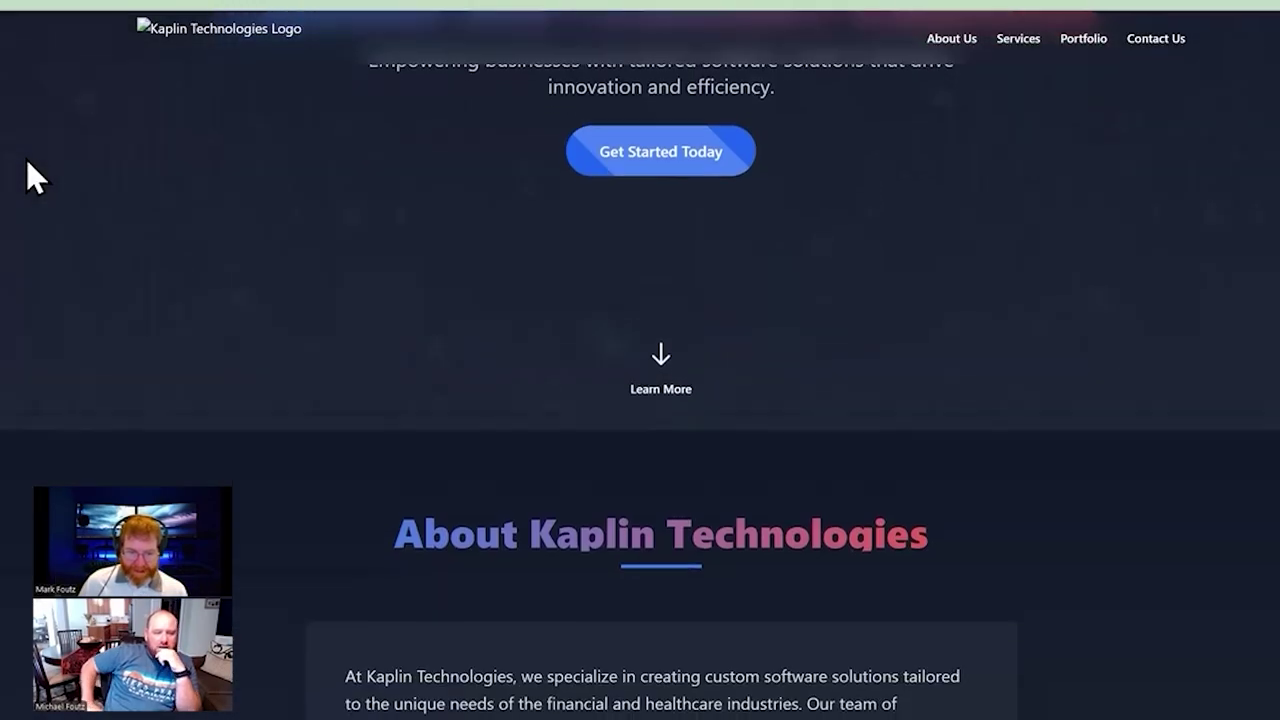
{"action": "scroll", "coordinate": [28, 166], "scroll_direction": "down", "scroll_amount": 1}
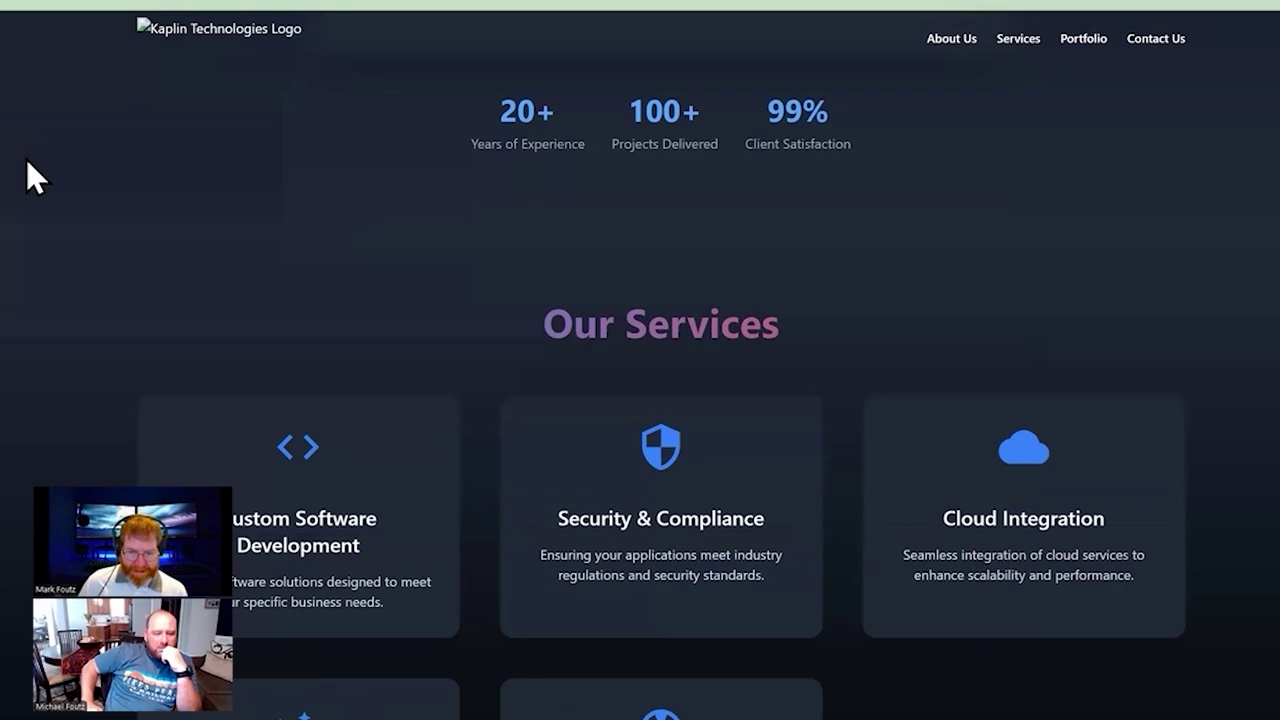
{"action": "scroll", "coordinate": [27, 163], "scroll_direction": "up", "scroll_amount": 9}
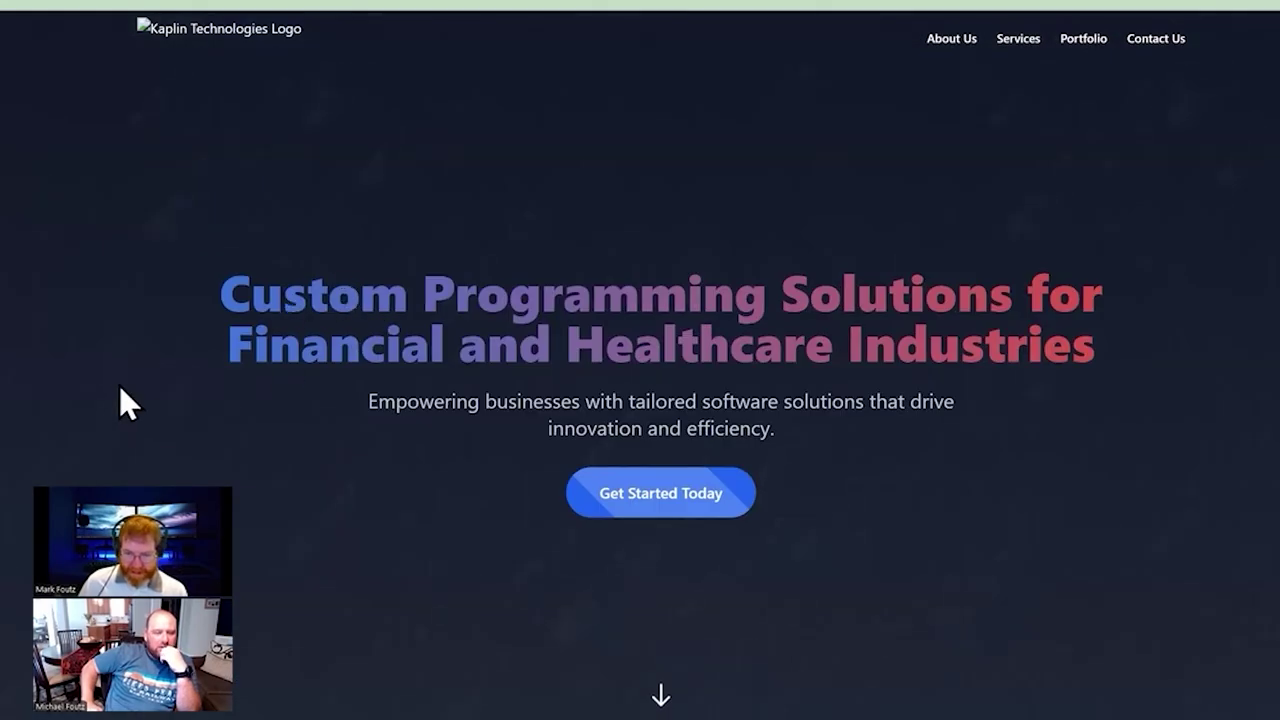
{"action": "scroll", "coordinate": [116, 384], "scroll_direction": "down", "scroll_amount": 9}
{"action": "scroll", "coordinate": [119, 372], "scroll_direction": "down", "scroll_amount": 4}
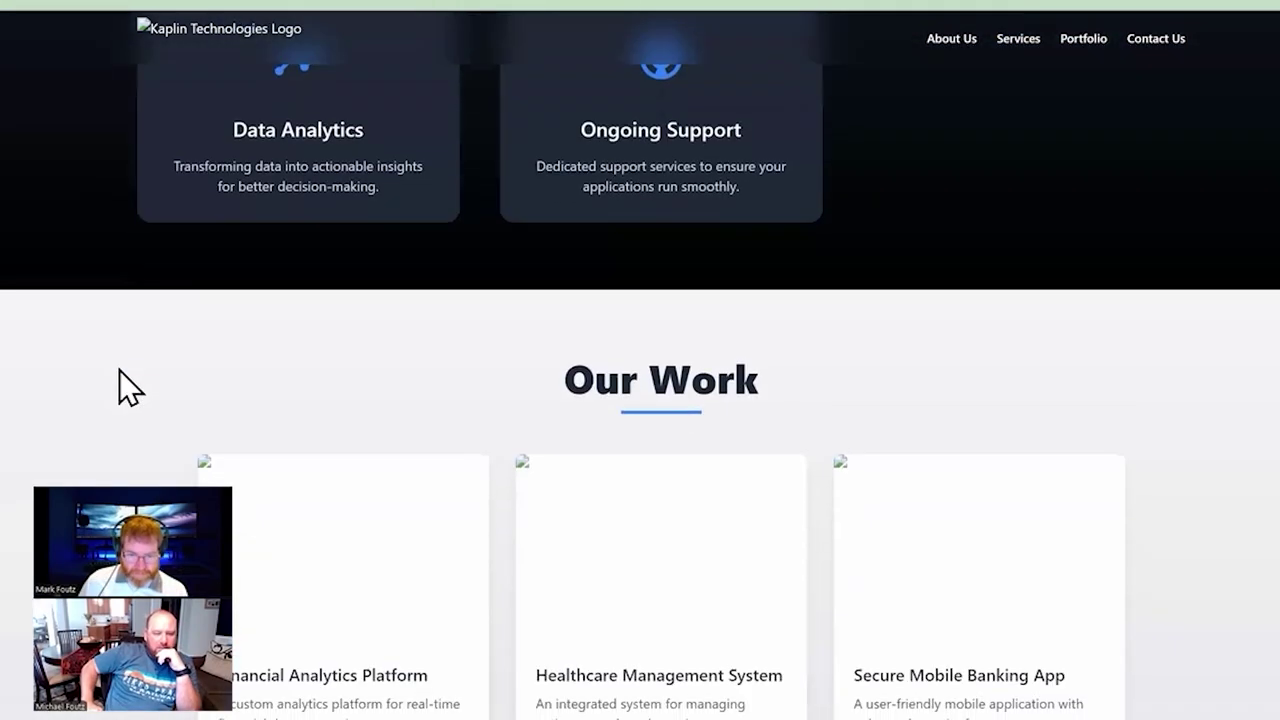
{"action": "scroll", "coordinate": [119, 370], "scroll_direction": "down", "scroll_amount": 2}
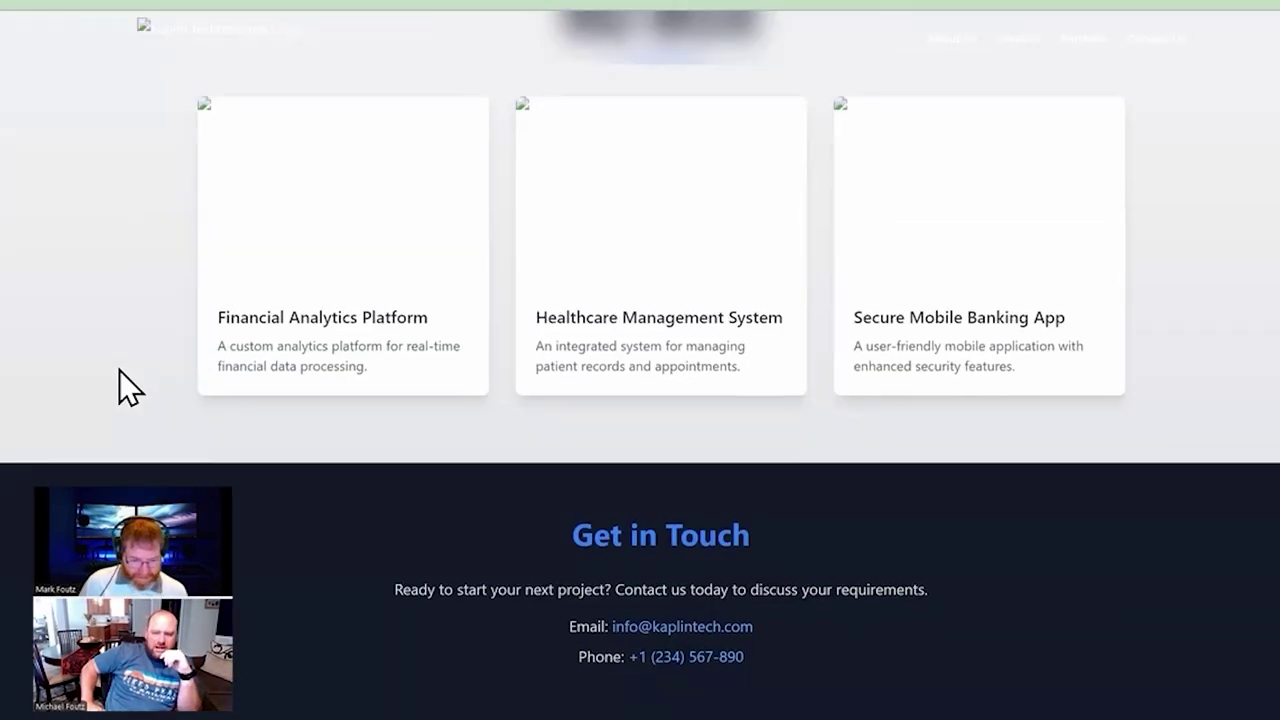
{"action": "scroll", "coordinate": [119, 372], "scroll_direction": "up", "scroll_amount": 2}
{"action": "scroll", "coordinate": [119, 372], "scroll_direction": "down", "scroll_amount": 2}
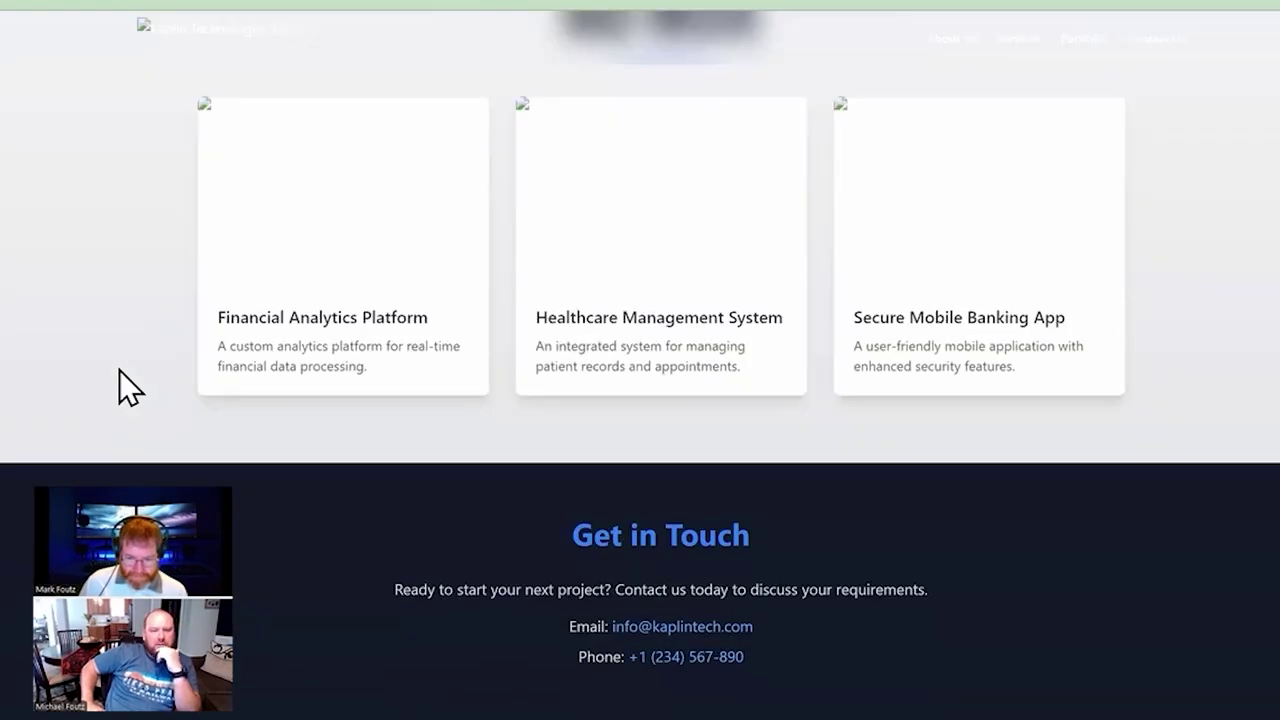
{"action": "key", "text": "Home"}
Test the 'Get Started Today' call-to-action button, then return to VS Code
{"action": "left_click", "coordinate": [625, 495]}
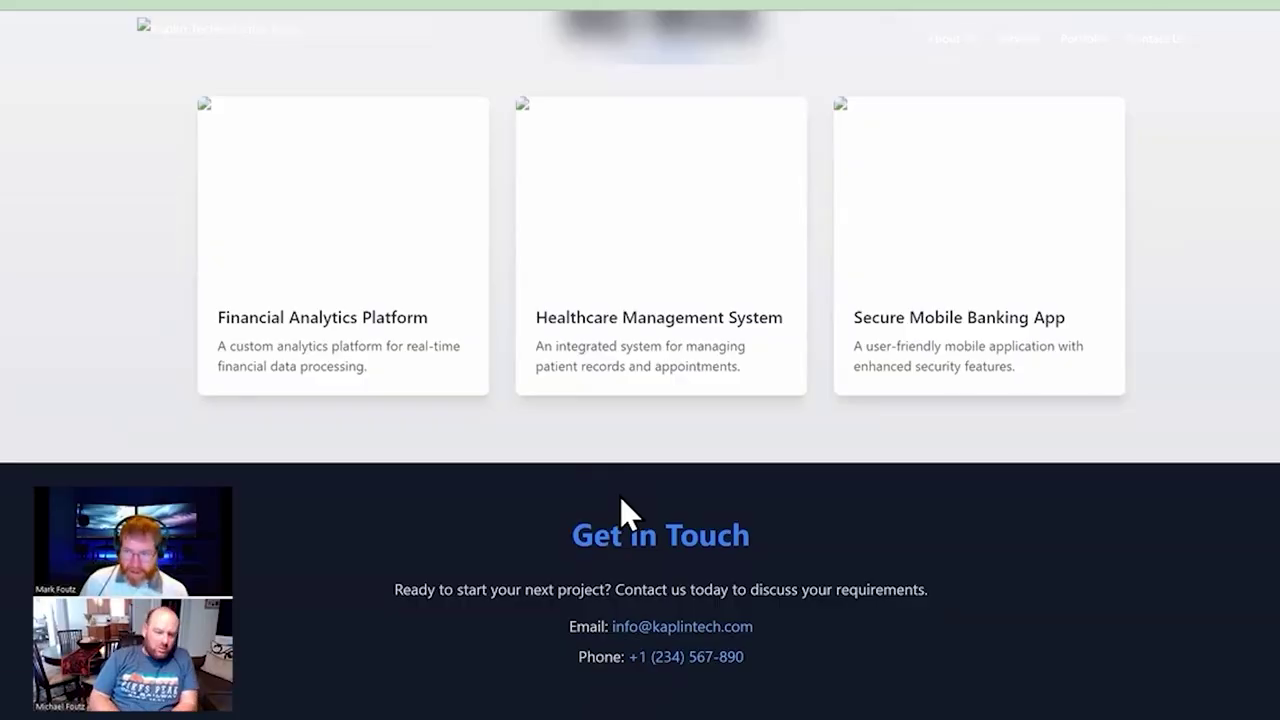
{"action": "scroll", "coordinate": [91, 371], "scroll_direction": "up", "scroll_amount": 6}
{"action": "scroll", "coordinate": [91, 371], "scroll_direction": "down", "scroll_amount": 6}
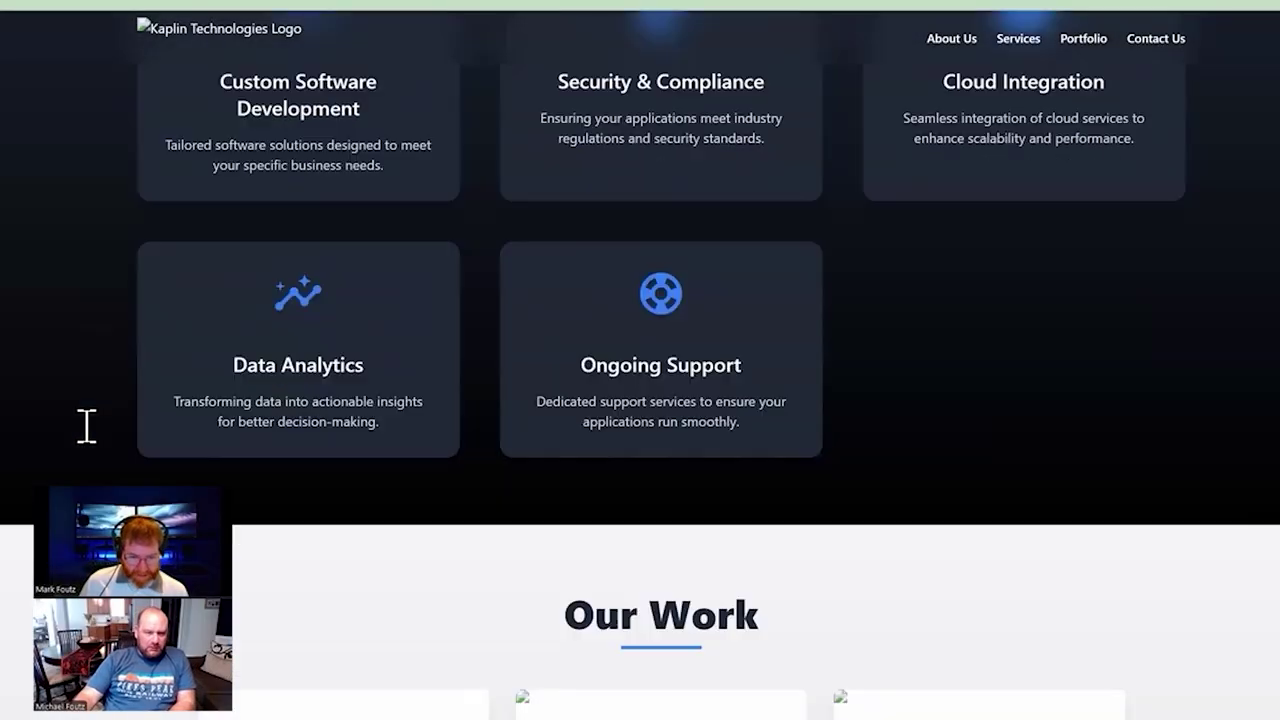
{"action": "scroll", "coordinate": [86, 425], "scroll_direction": "up", "scroll_amount": 2}
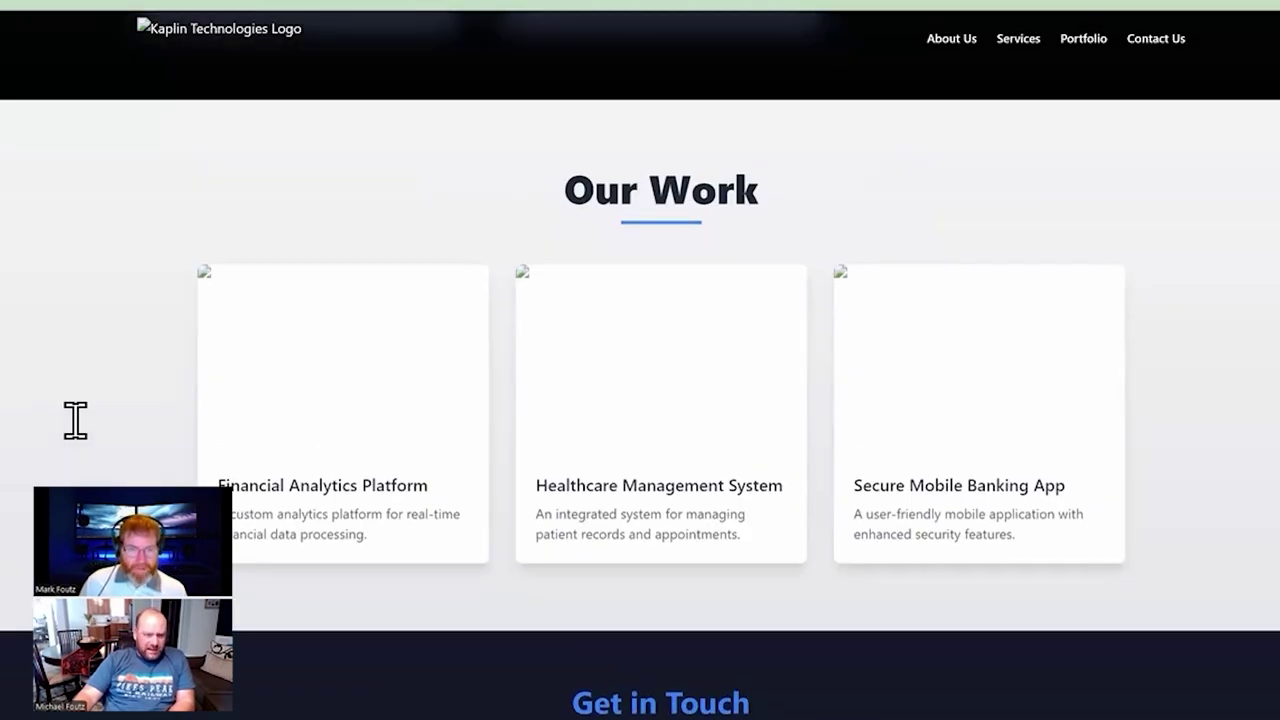
{"action": "key", "text": "alt+Tab"}
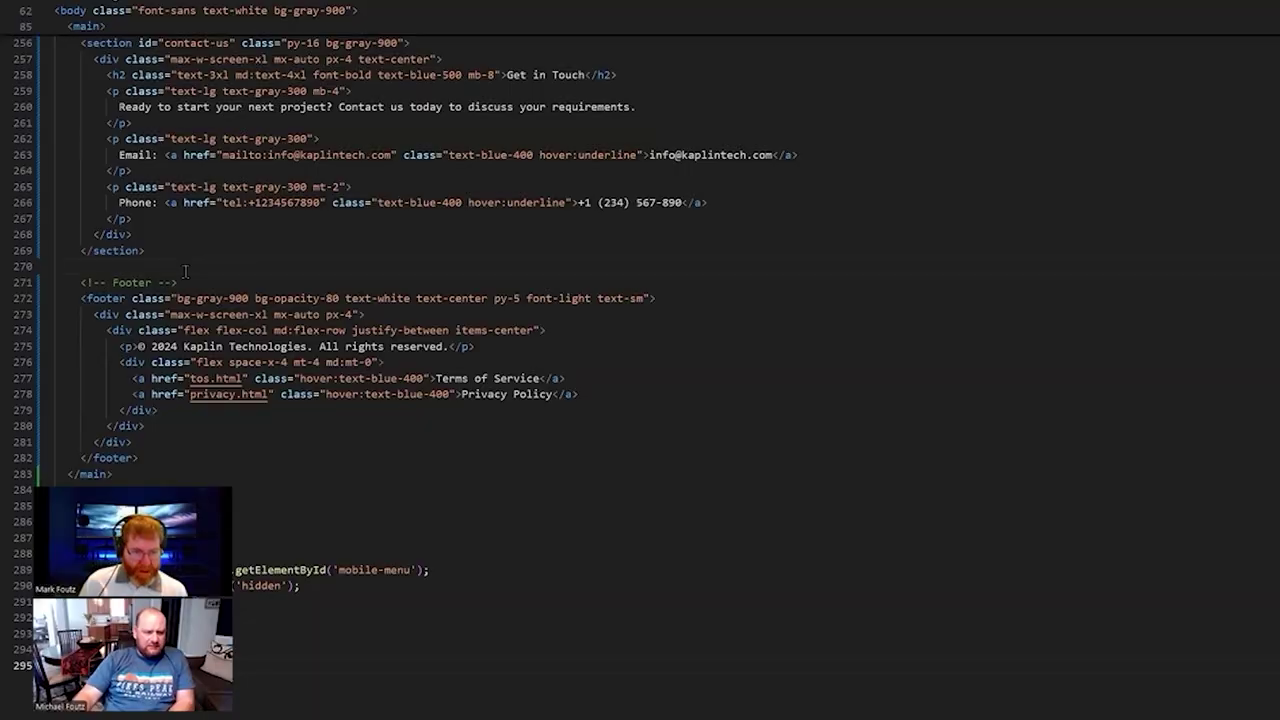
Find 'Our Work' in test.html and select the portfolio block from line 213 to 252
{"action": "key", "text": "ctrl+z"}
{"action": "key", "text": "ctrl+z"}
{"action": "key", "text": "ctrl+z"}
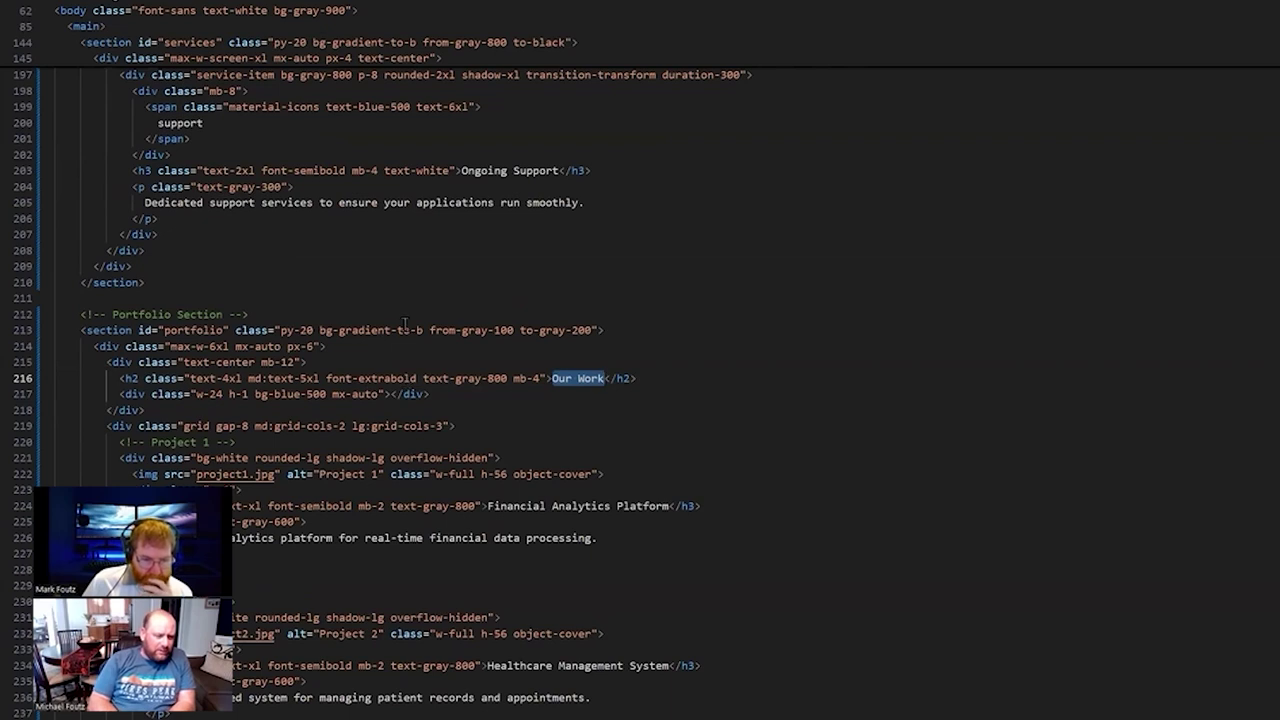
{"action": "left_click", "coordinate": [407, 330]}
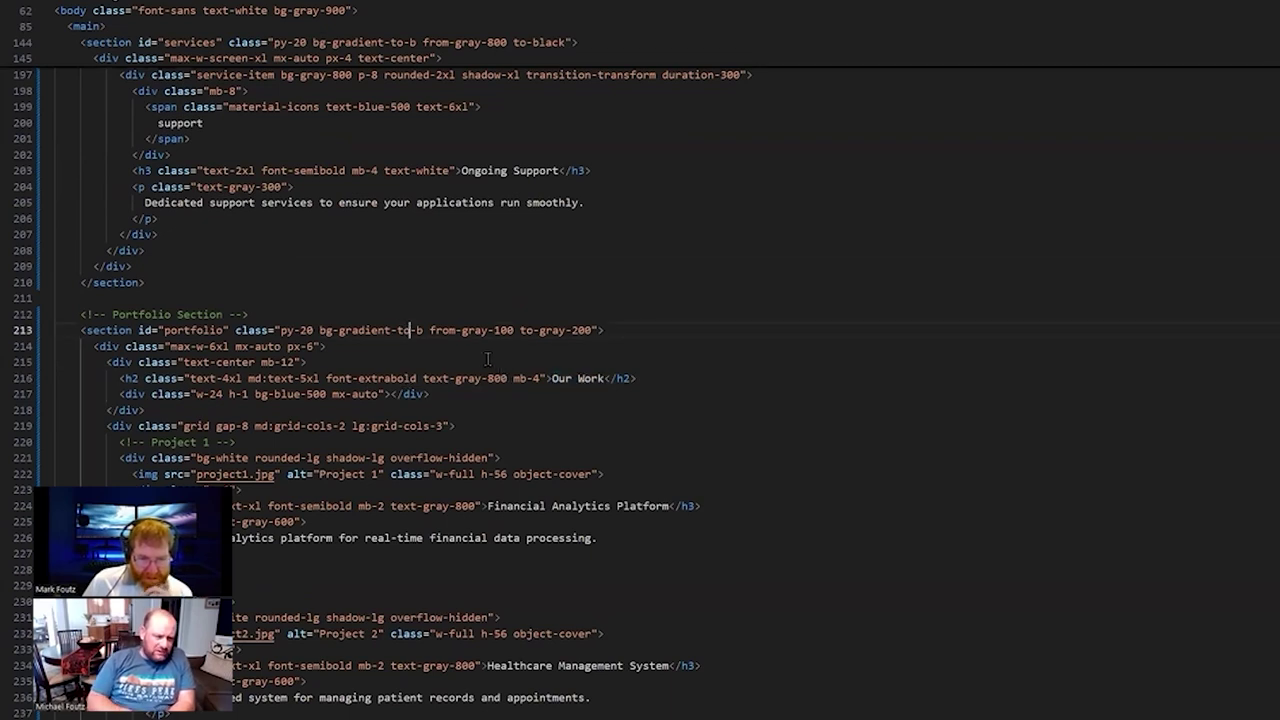
{"action": "left_click_drag", "start_coordinate": [62, 322], "coordinate": [277, 626]}
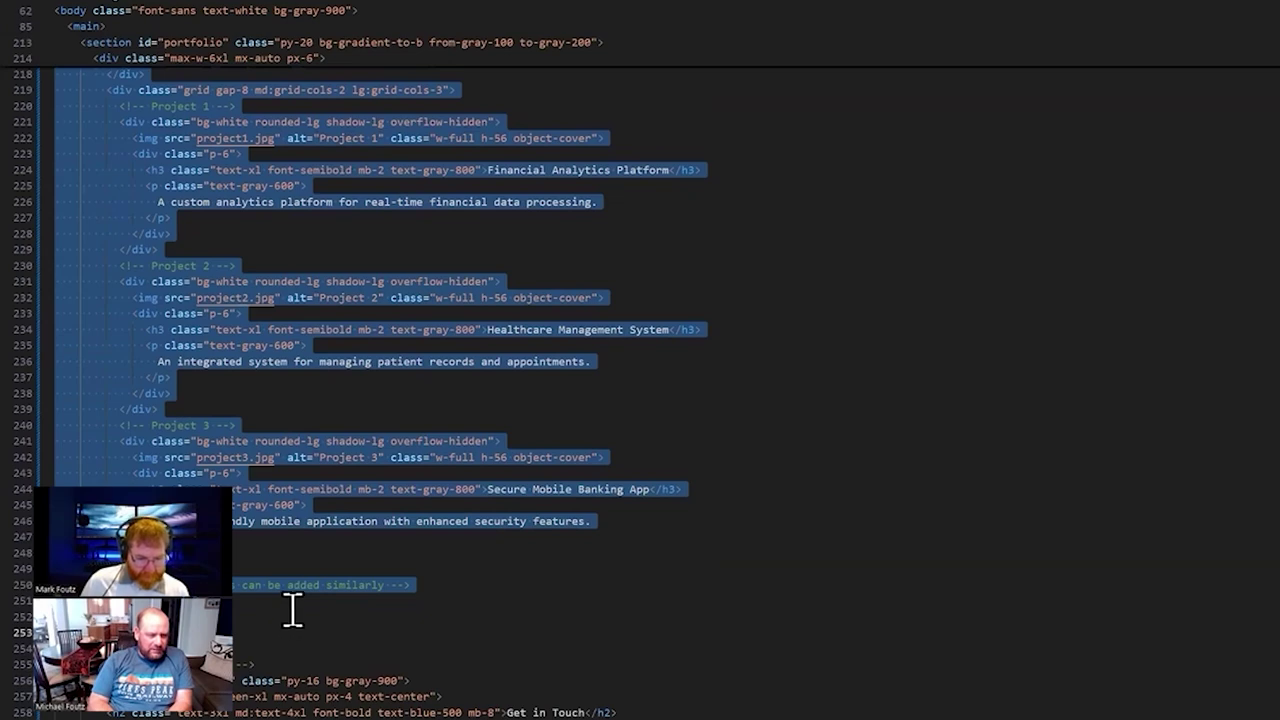
{"action": "key", "text": "alt+Tab"}
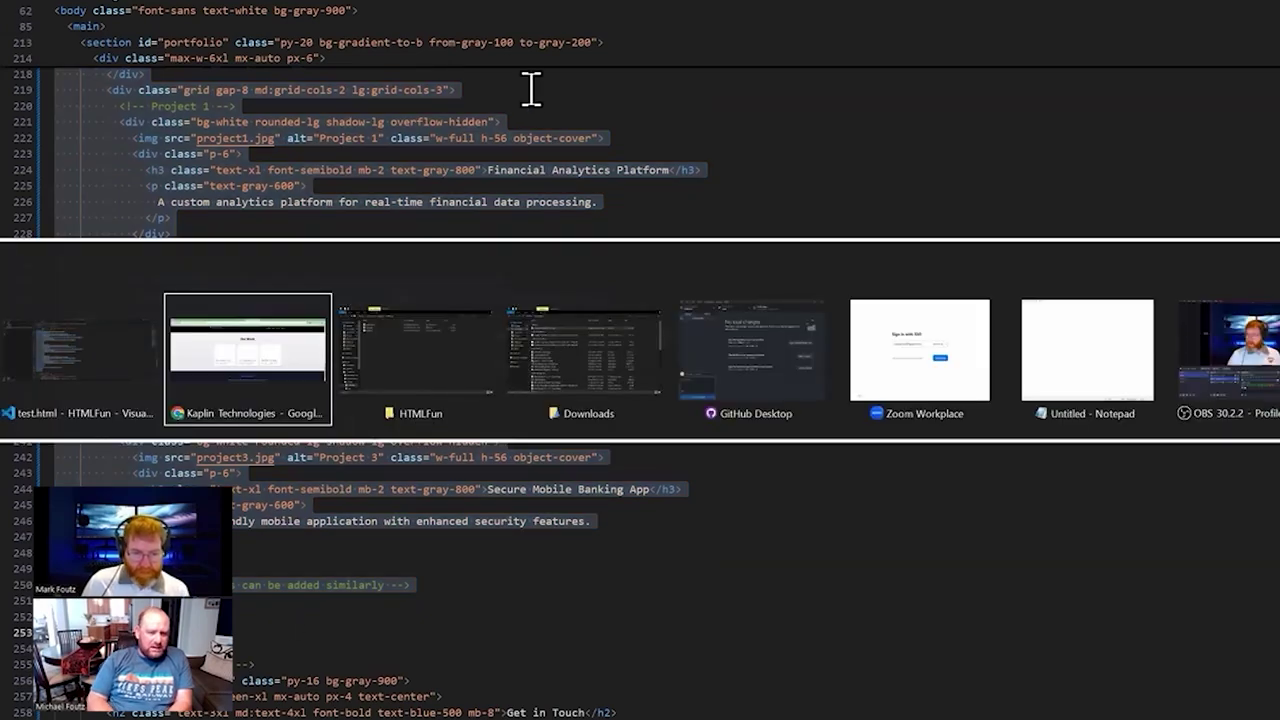
Start a ChatGPT complaint that the portfolio looks too bright, then abandon it for a new tab
{"action": "key", "text": "alt+Tab"}
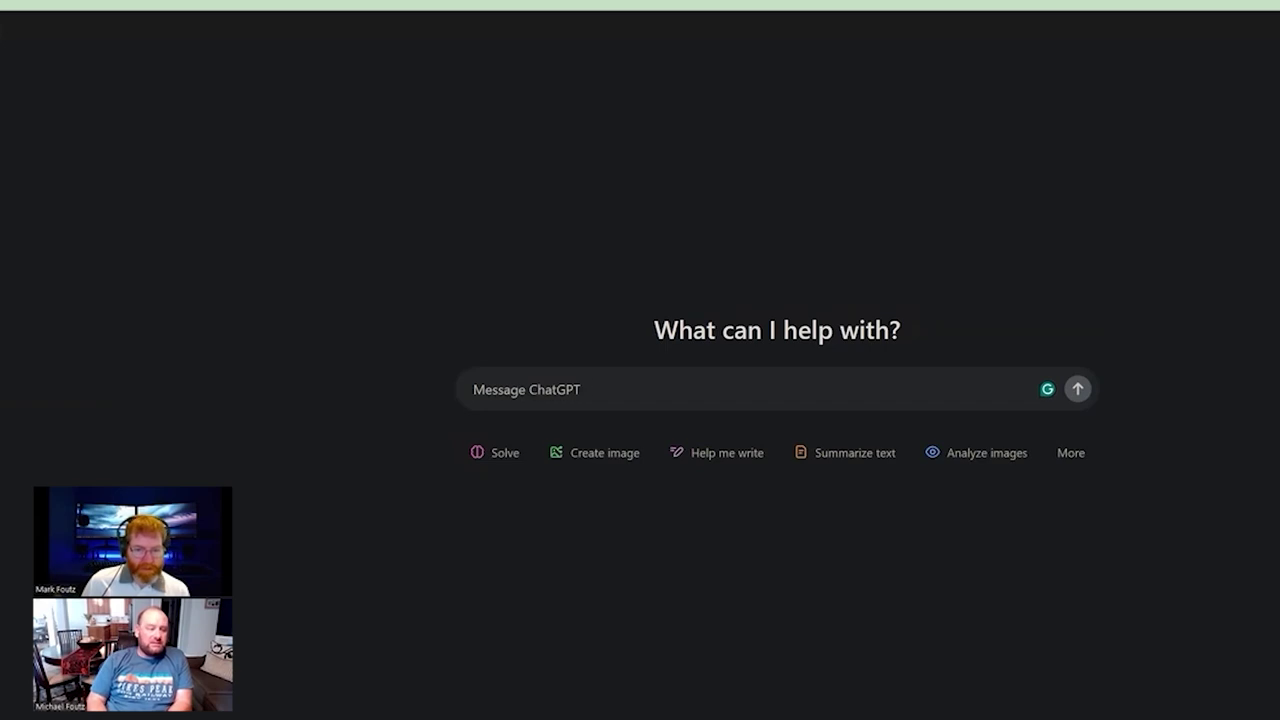
{"action": "left_click", "coordinate": [551, 387]}
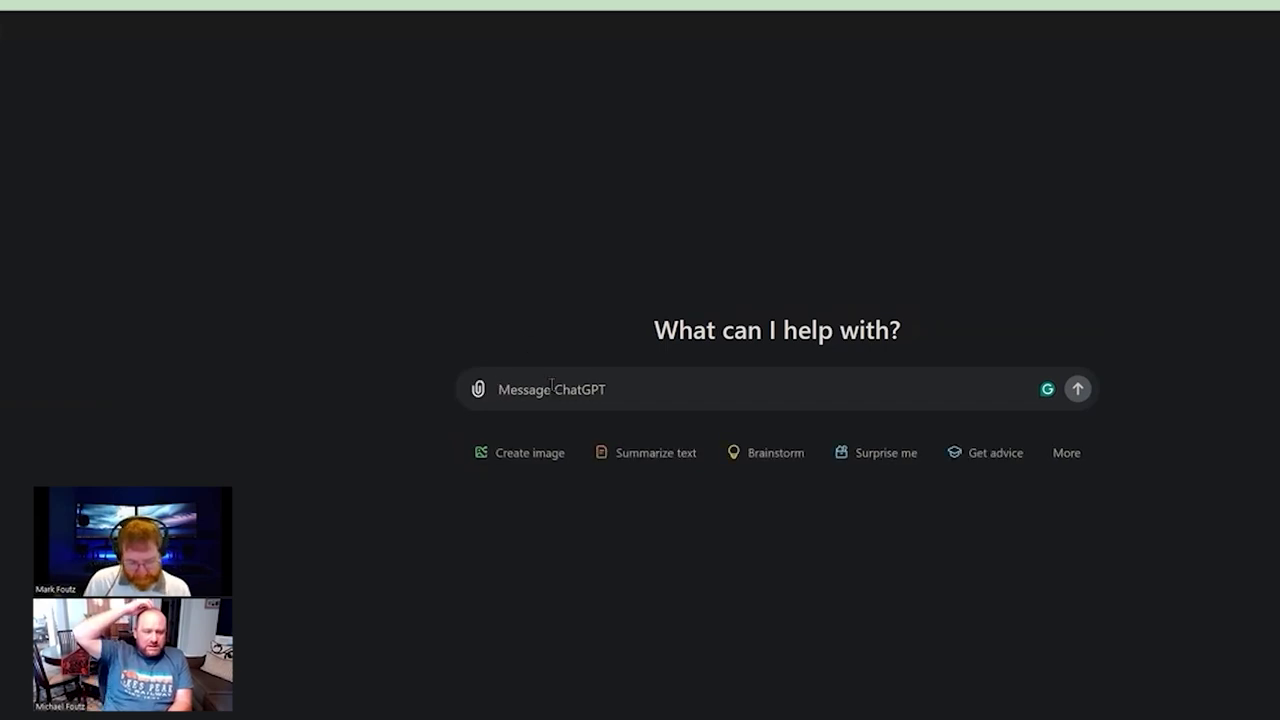
{"action": "type", "text": "I don't like h"}
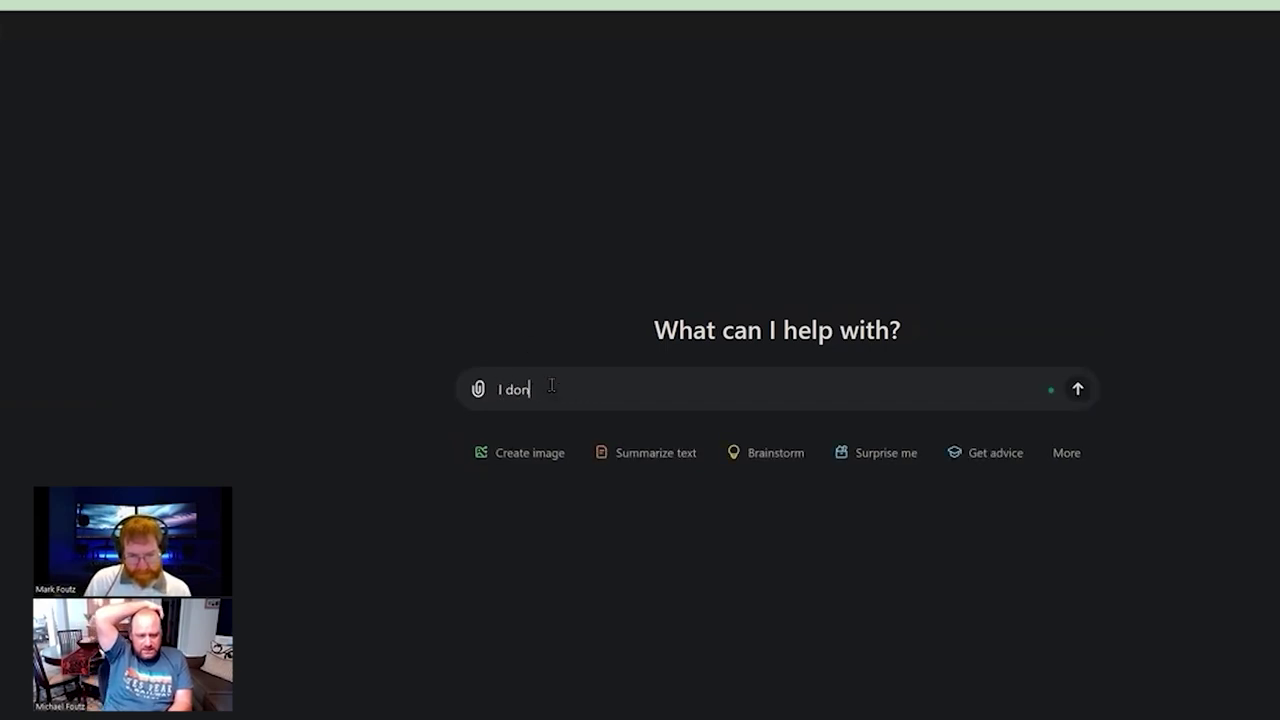
{"action": "type", "text": "ow bright this is, ca"}
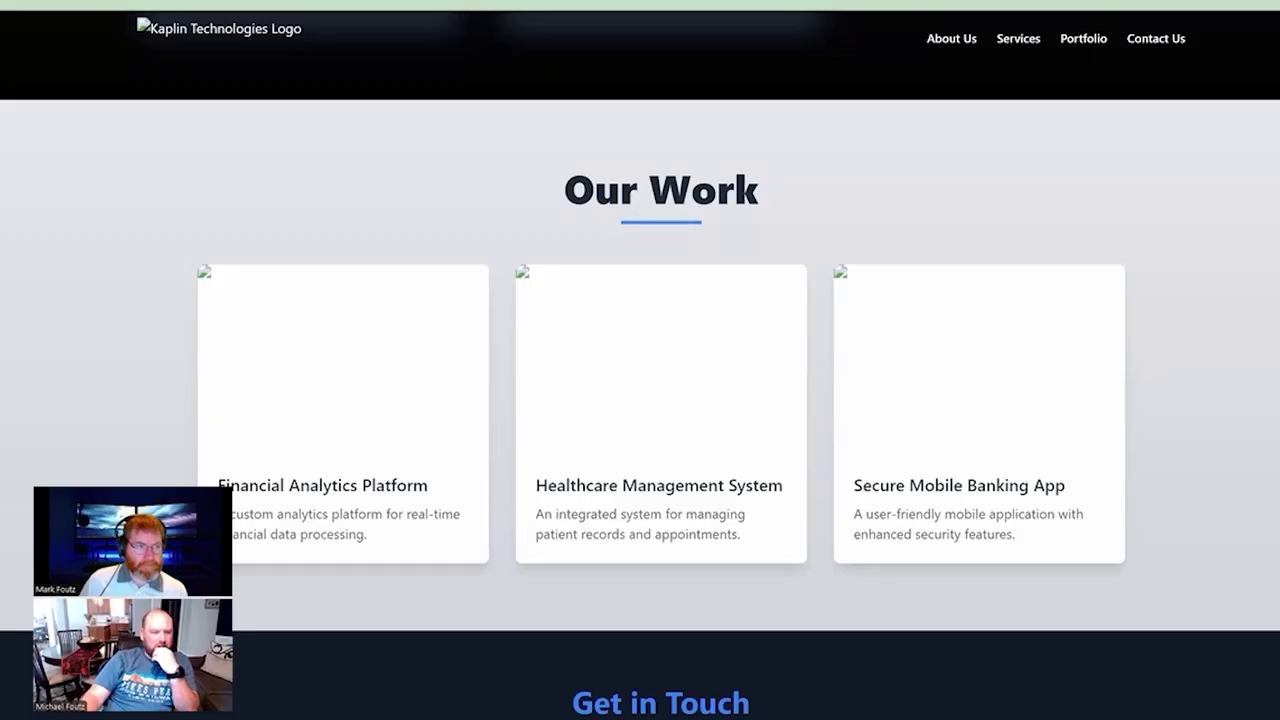
{"action": "scroll", "coordinate": [640, 400], "scroll_direction": "up", "scroll_amount": 7}
{"action": "scroll", "coordinate": [640, 400], "scroll_direction": "down", "scroll_amount": 7}
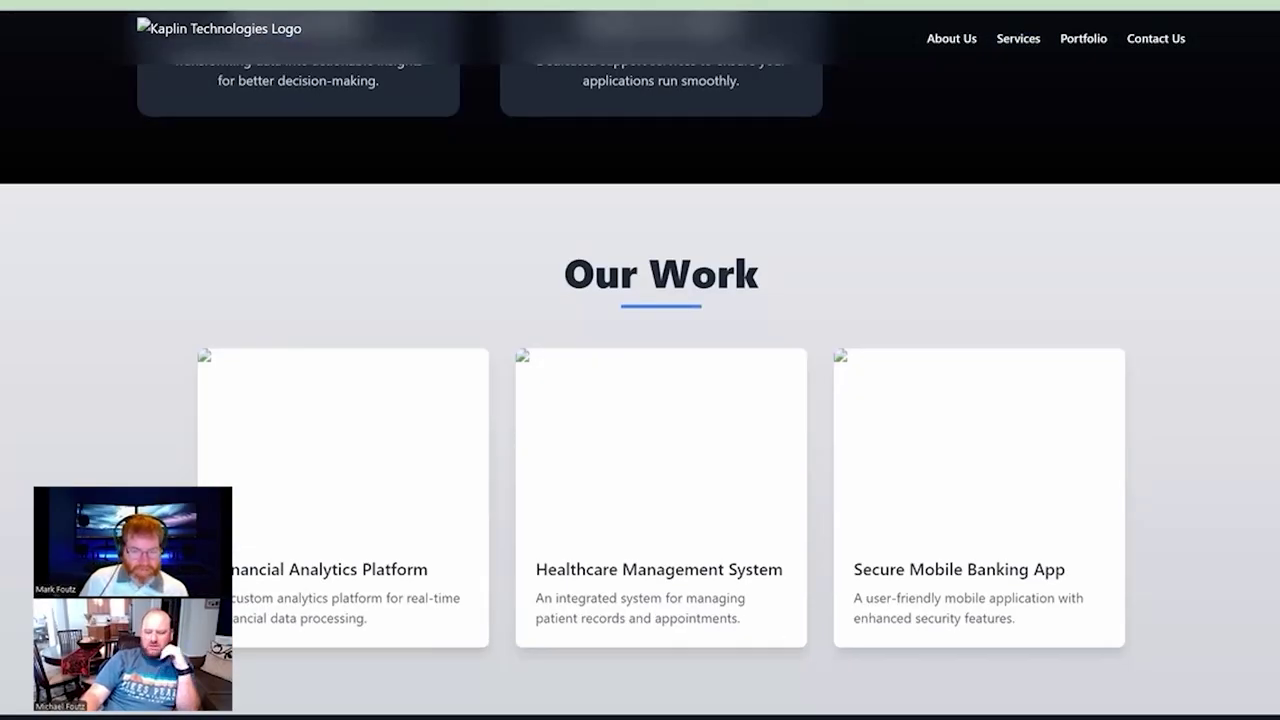
{"action": "left_click", "coordinate": [802, 2]}
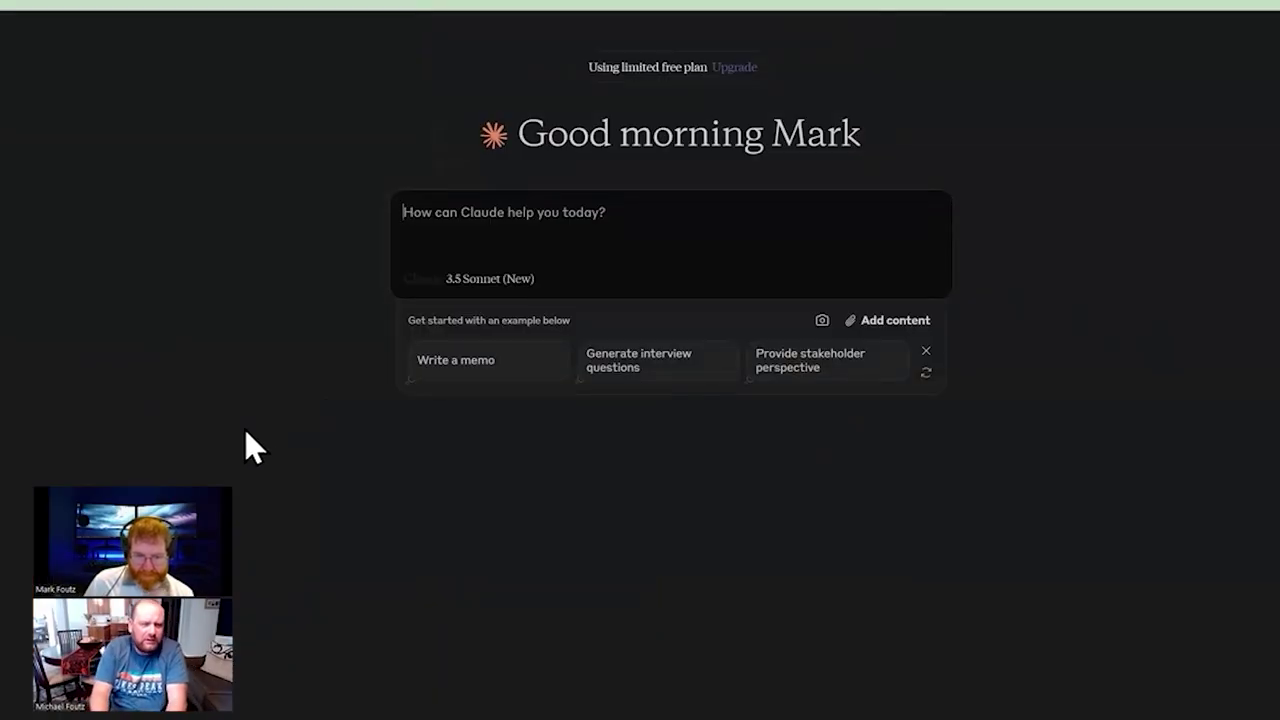
Ask Claude to make the pasted Our Work section look better and a little darker
{"action": "left_click", "coordinate": [451, 217]}
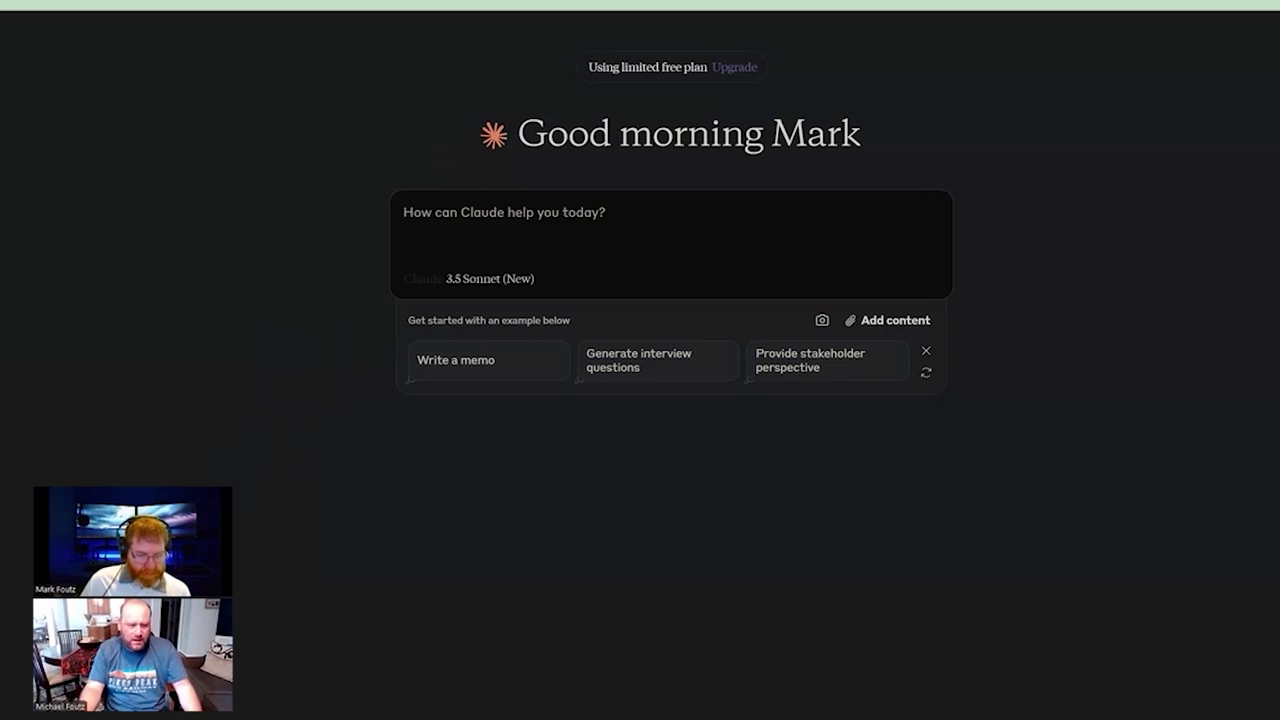
{"action": "key", "text": "alt+Tab"}
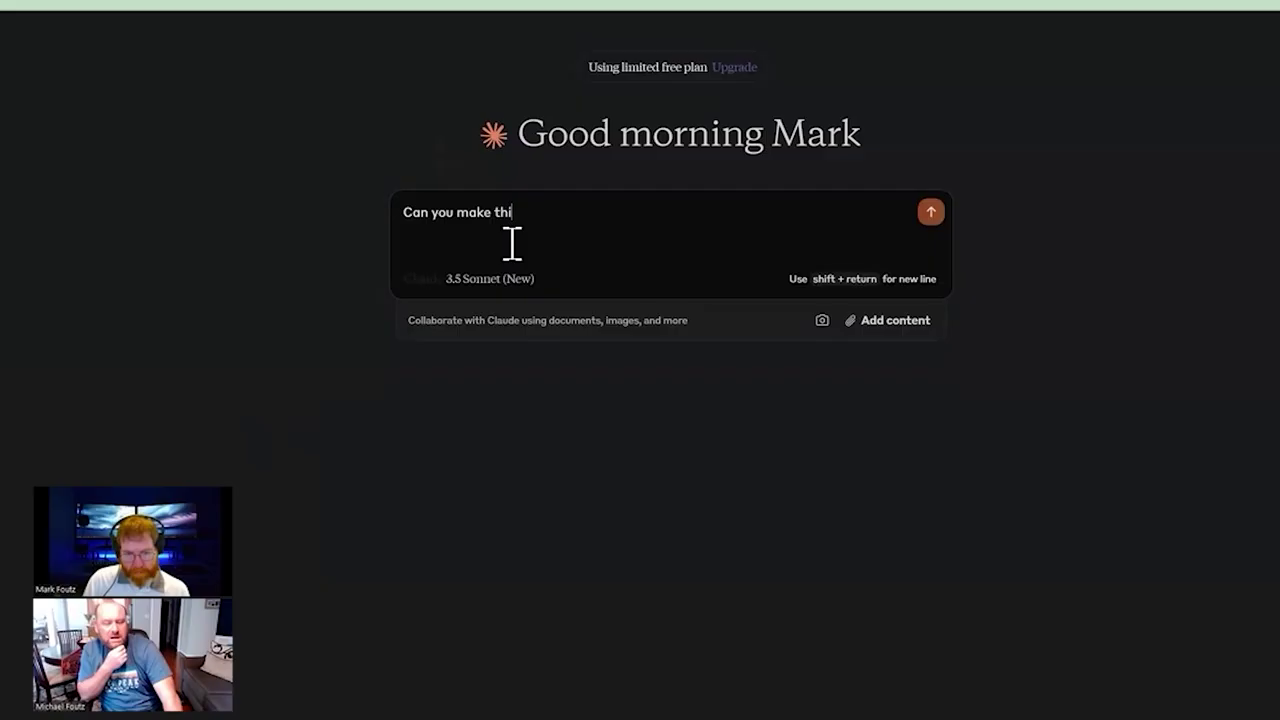
{"action": "type", "text": "s"}
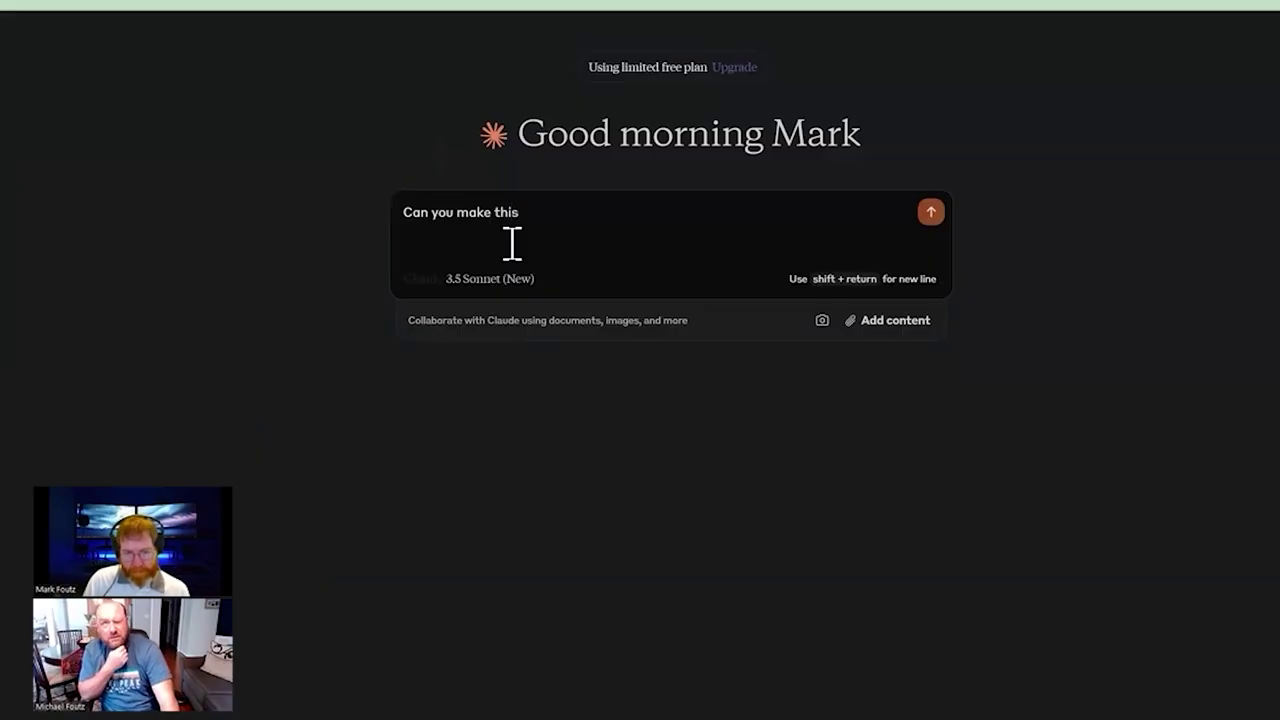
{"action": "type", "text": " s"}
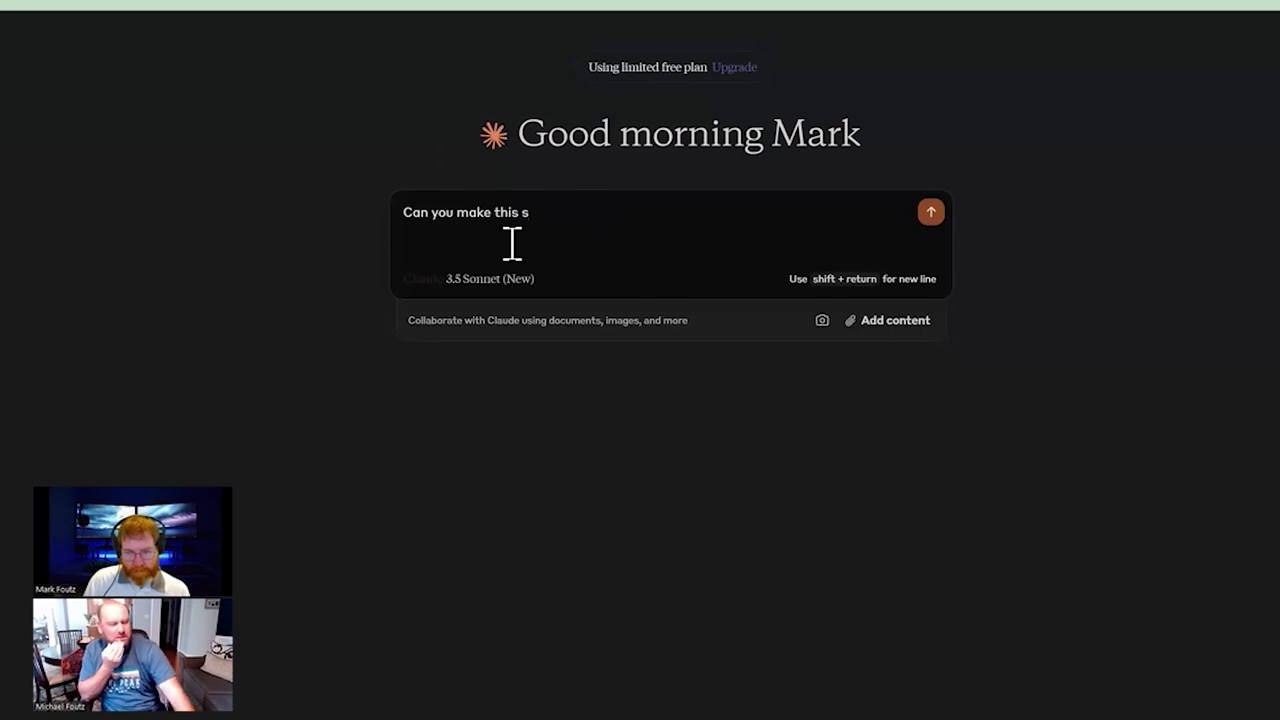
{"action": "type", "text": "ection"}
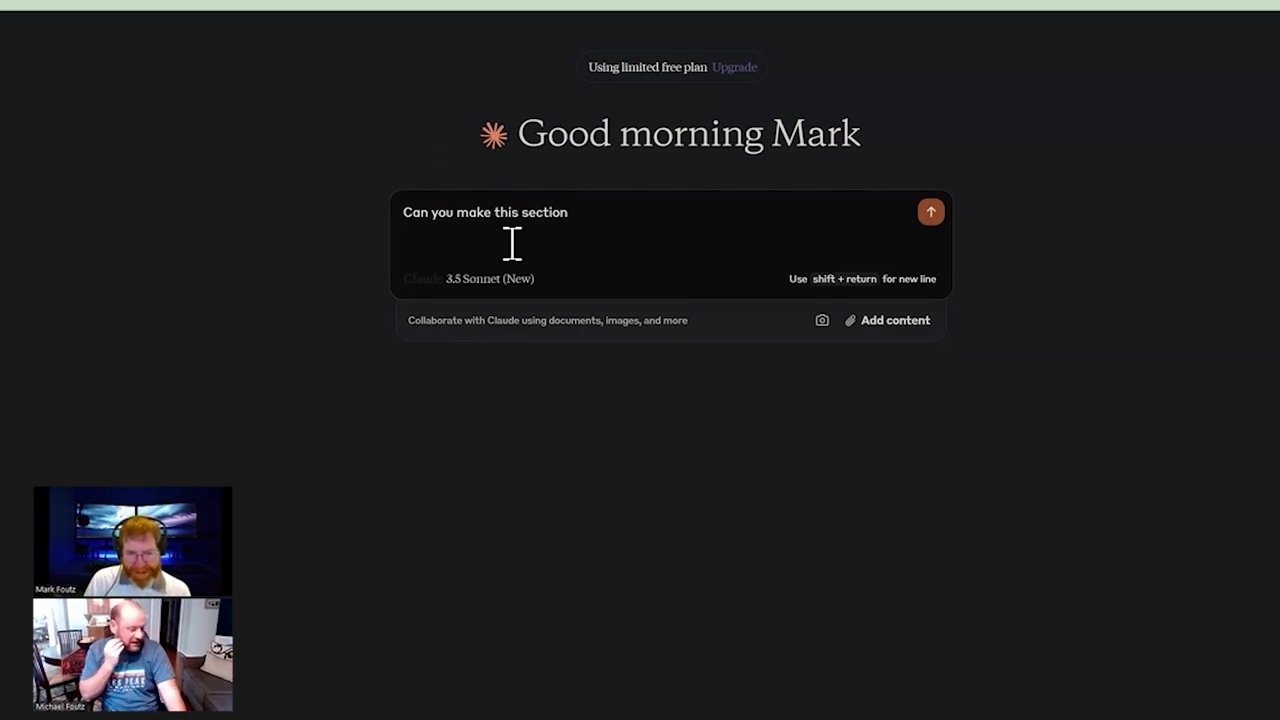
{"action": "type", "text": "look better an"}
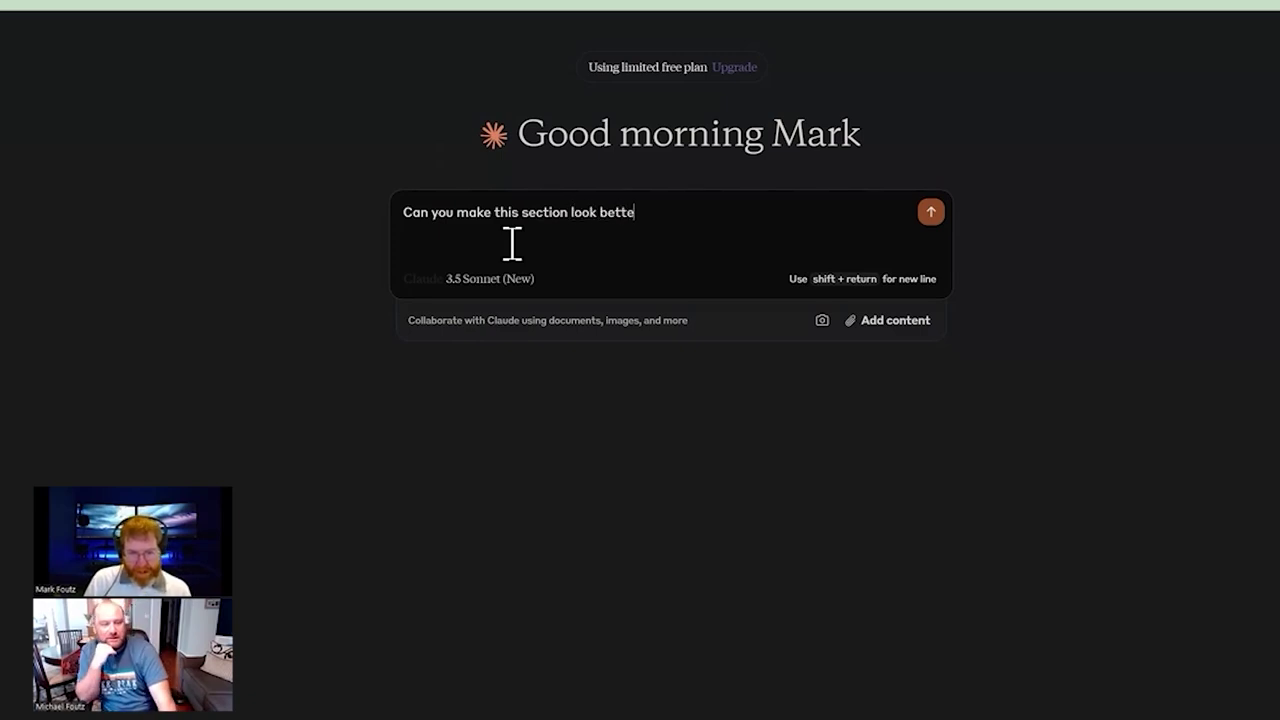
{"action": "type", "text": "d a little darker. Please provide full code:"}
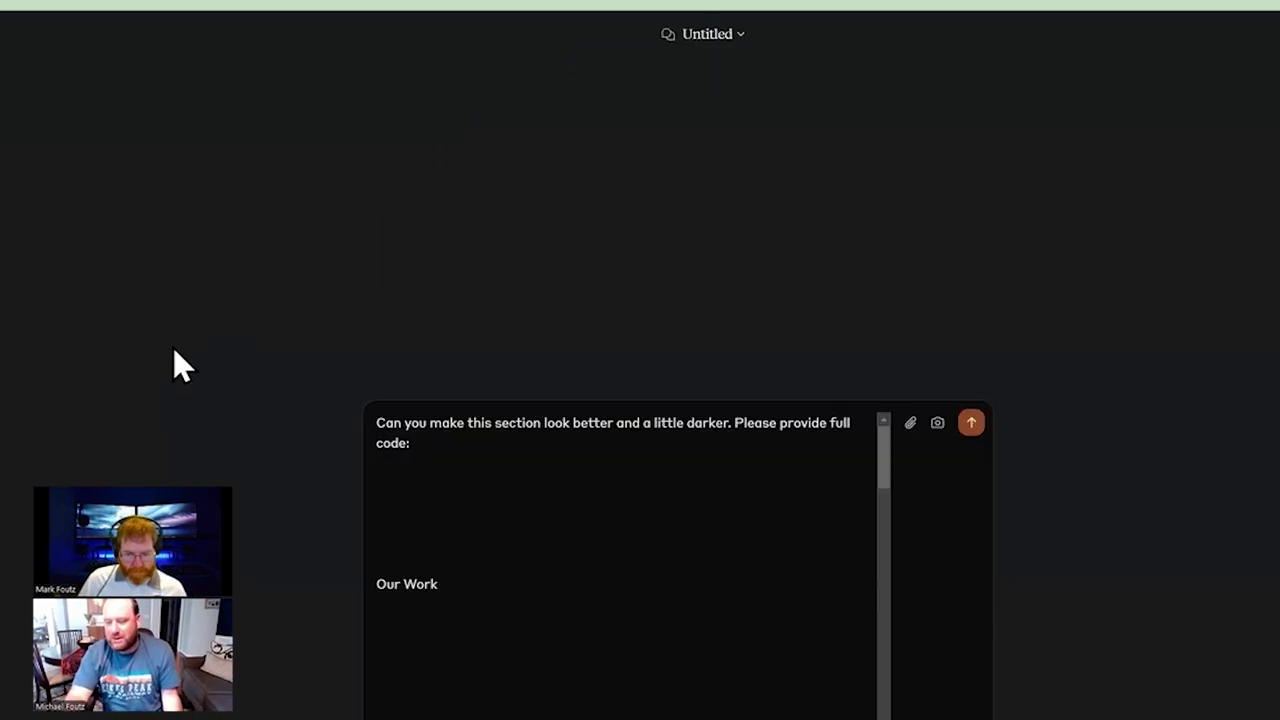
Check the pasted Our Work code in the prompt and send the darker-styling request
{"action": "scroll", "coordinate": [928, 517], "scroll_direction": "down", "scroll_amount": 10}
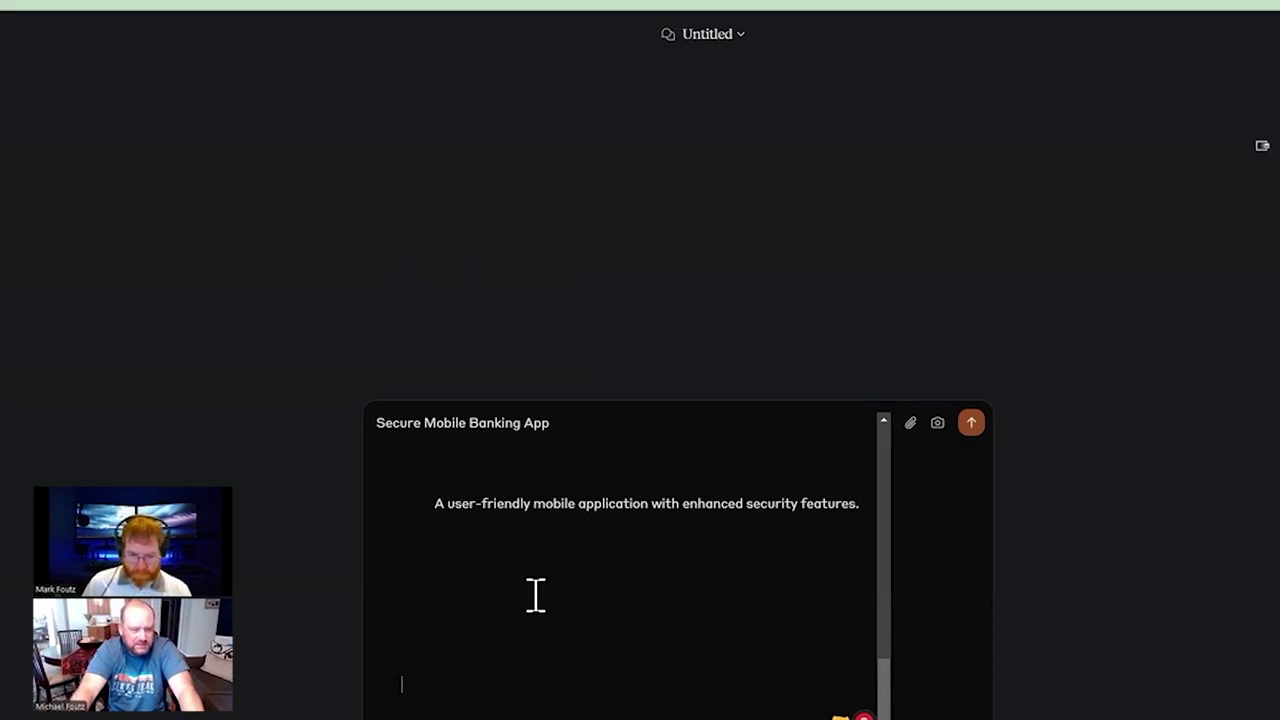
{"action": "scroll", "coordinate": [518, 588], "scroll_direction": "up", "scroll_amount": 10}
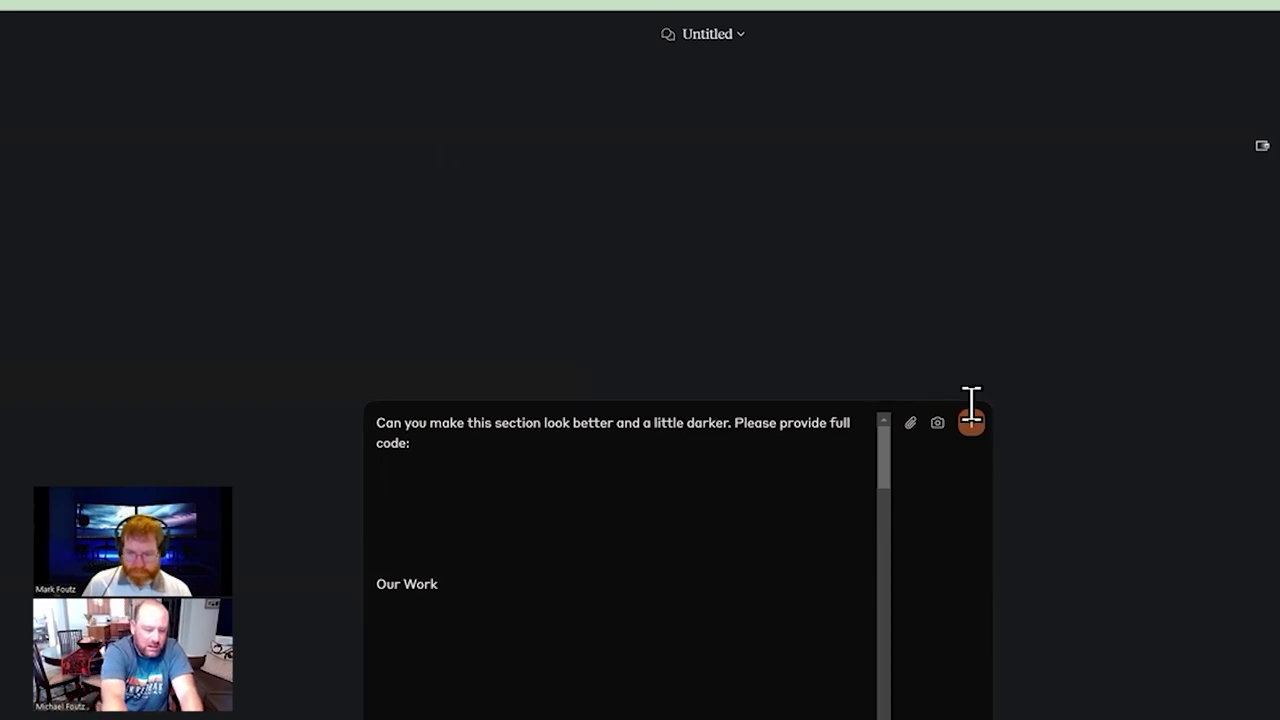
{"action": "scroll", "coordinate": [566, 634], "scroll_direction": "down", "scroll_amount": 5}
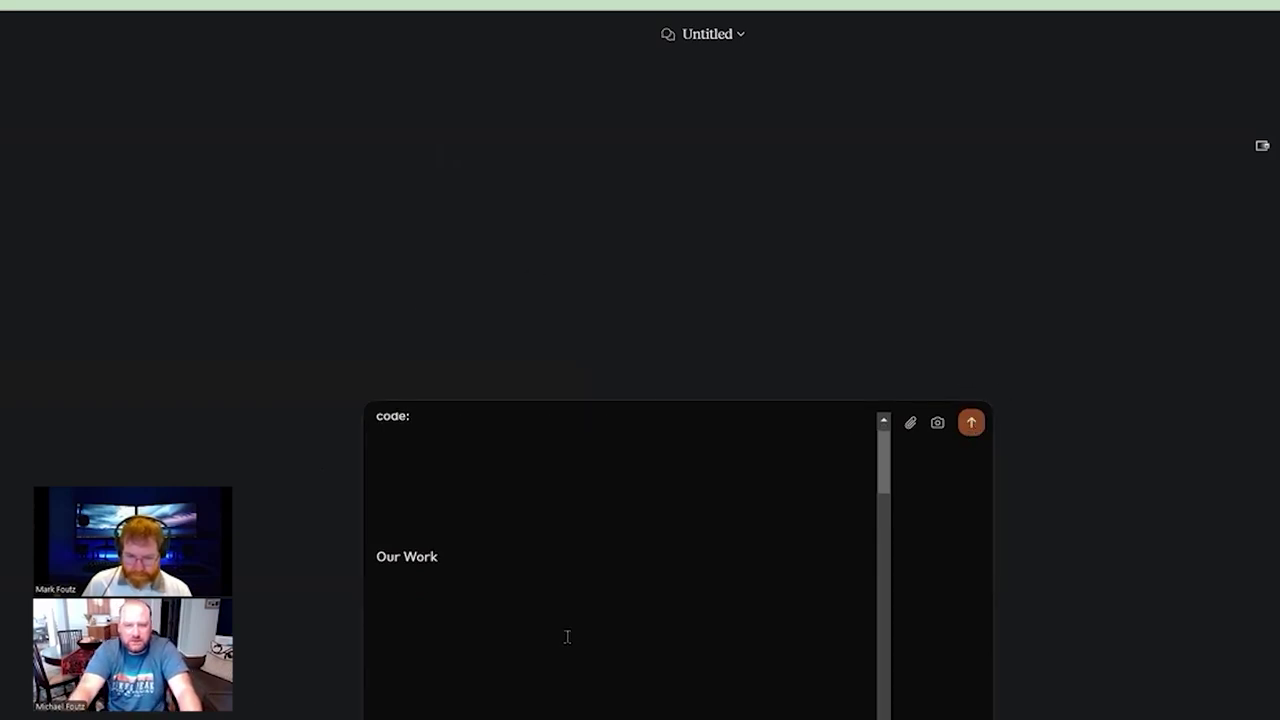
{"action": "scroll", "coordinate": [568, 632], "scroll_direction": "up", "scroll_amount": 5}
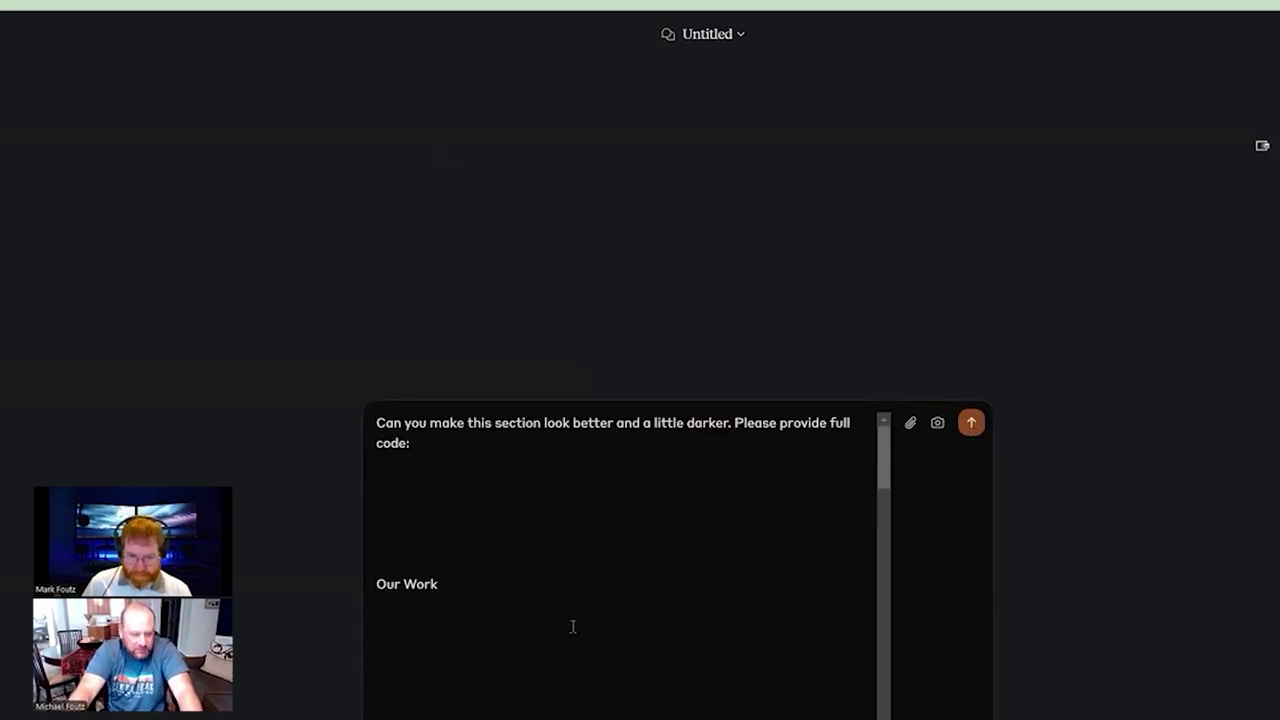
{"action": "scroll", "coordinate": [573, 626], "scroll_direction": "down", "scroll_amount": 10}
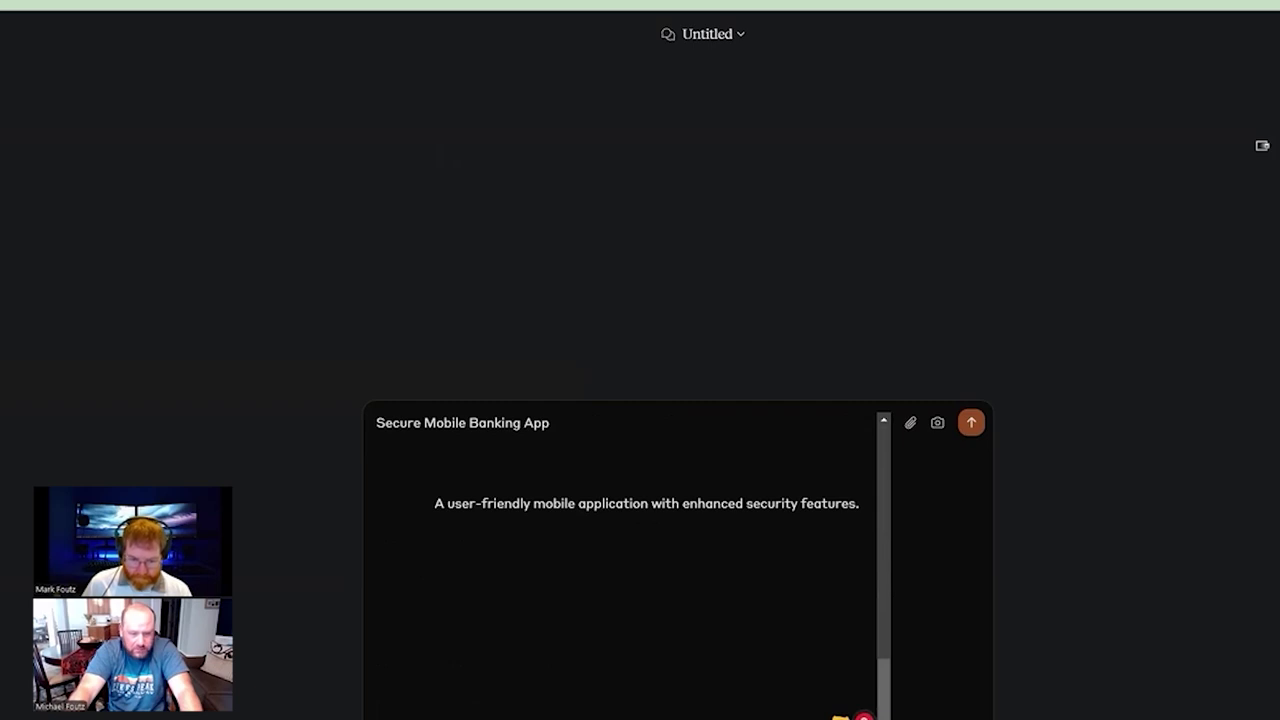
{"action": "left_click", "coordinate": [971, 422]}
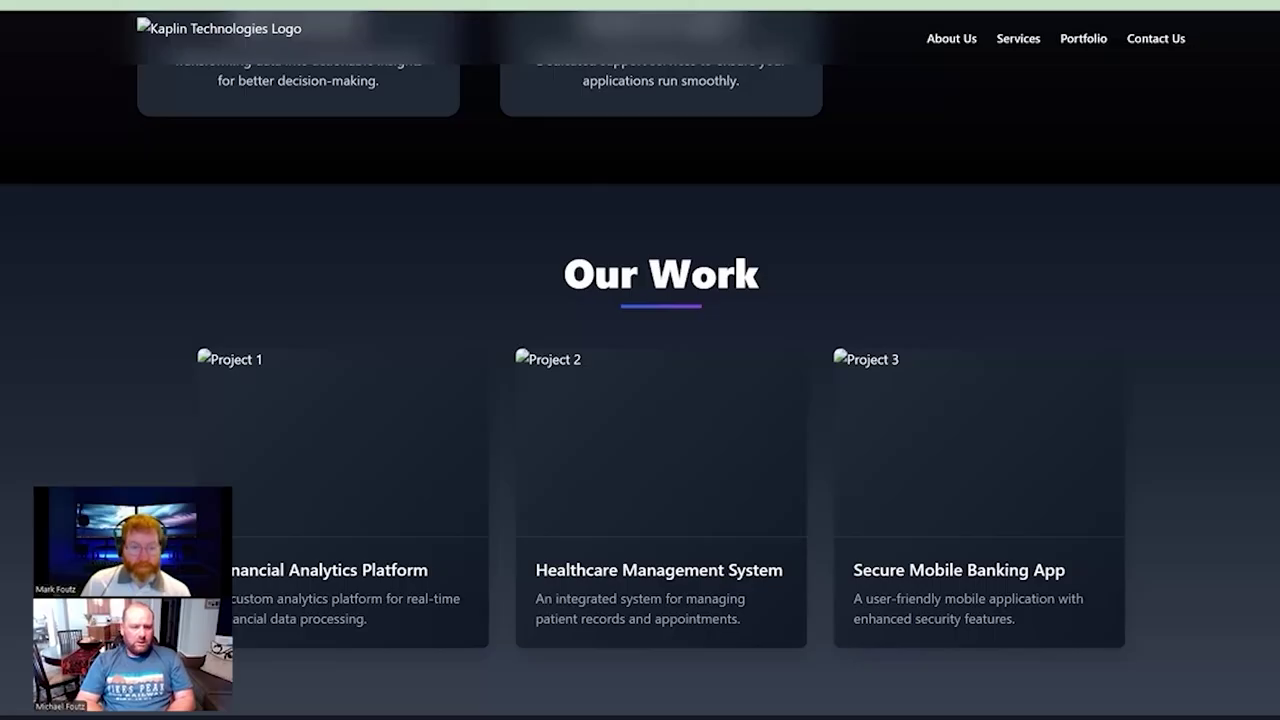
Scroll through the Kaplin site's portfolio and contact sections to review them
{"action": "scroll", "coordinate": [640, 400], "scroll_direction": "down", "scroll_amount": 3}
{"action": "scroll", "coordinate": [640, 400], "scroll_direction": "up", "scroll_amount": 7}
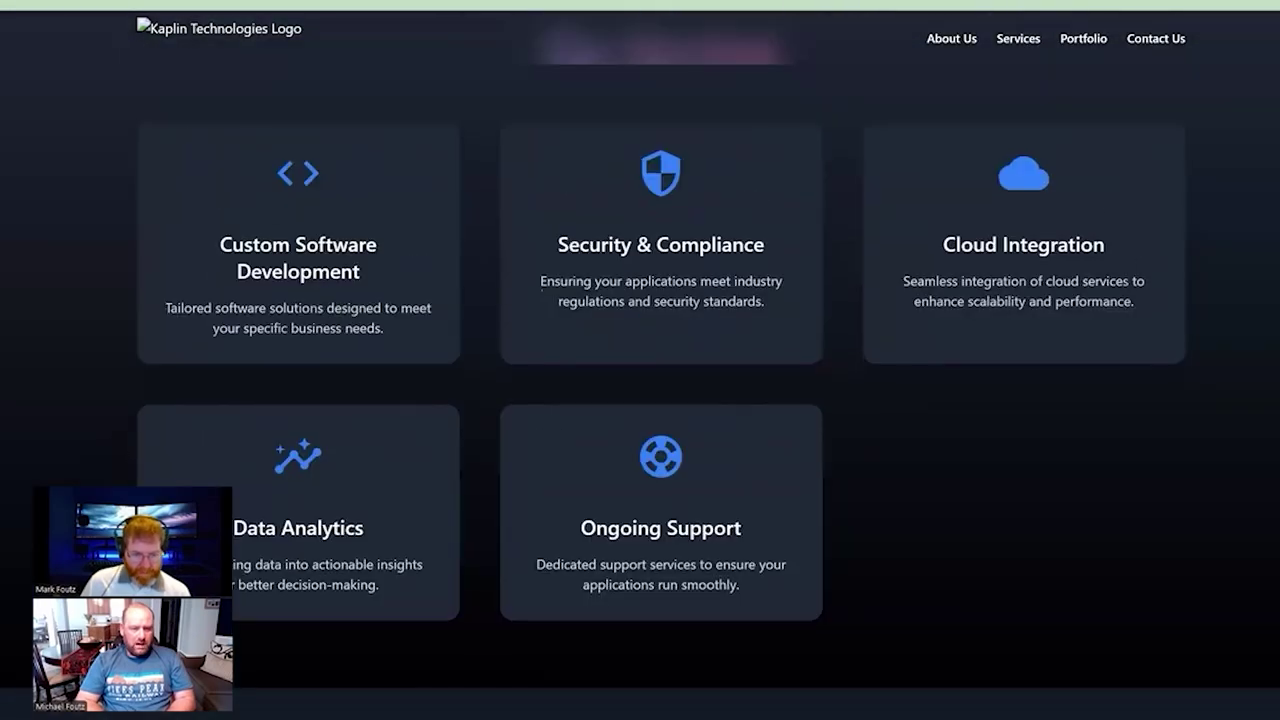
{"action": "scroll", "coordinate": [640, 400], "scroll_direction": "down", "scroll_amount": 3}
{"action": "scroll", "coordinate": [640, 400], "scroll_direction": "down", "scroll_amount": 4}
{"action": "scroll", "coordinate": [640, 400], "scroll_direction": "up", "scroll_amount": 9}
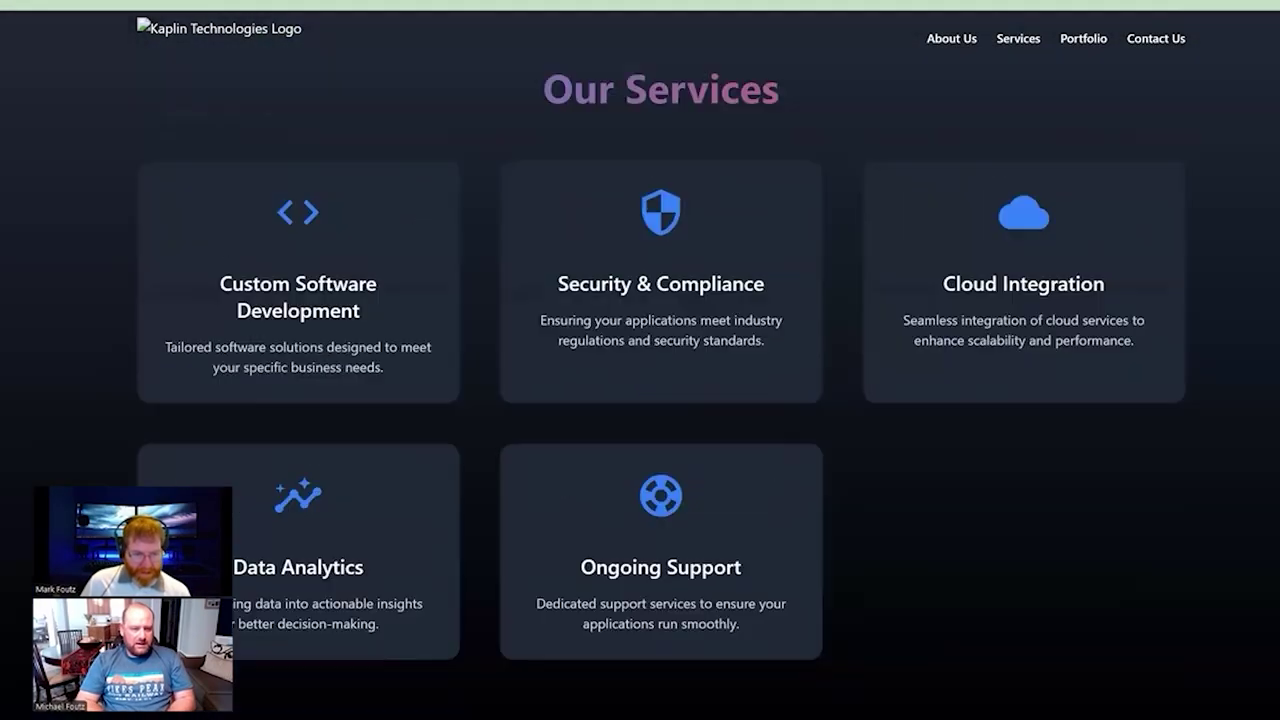
{"action": "scroll", "coordinate": [640, 400], "scroll_direction": "down", "scroll_amount": 9}
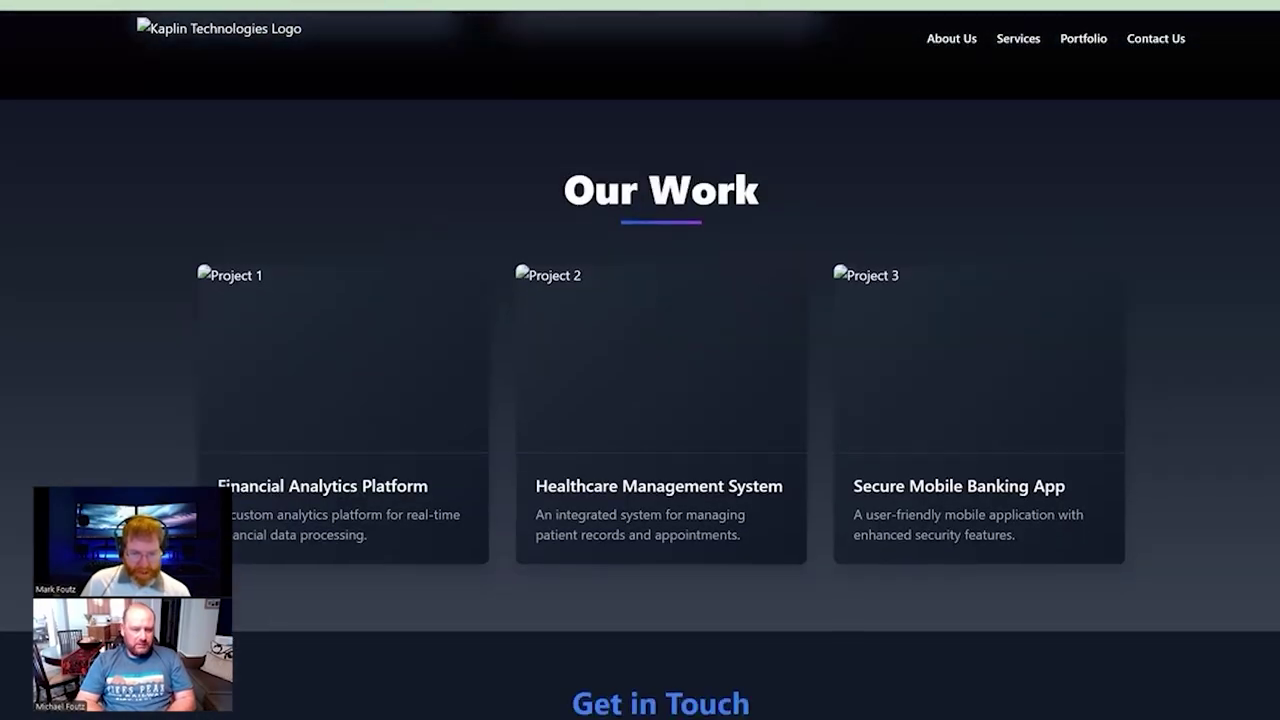
{"action": "scroll", "coordinate": [640, 400], "scroll_direction": "down", "scroll_amount": 1}
{"action": "scroll", "coordinate": [640, 400], "scroll_direction": "up", "scroll_amount": 4}
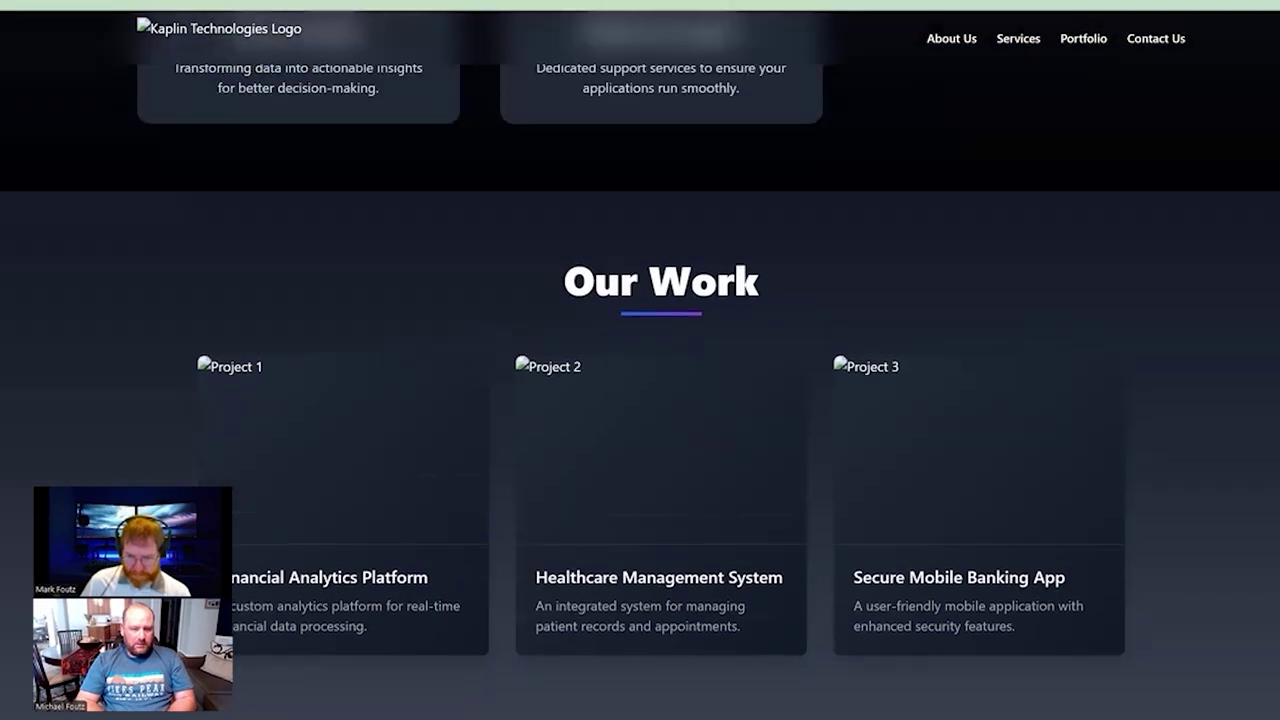
{"action": "scroll", "coordinate": [640, 400], "scroll_direction": "up", "scroll_amount": 5}
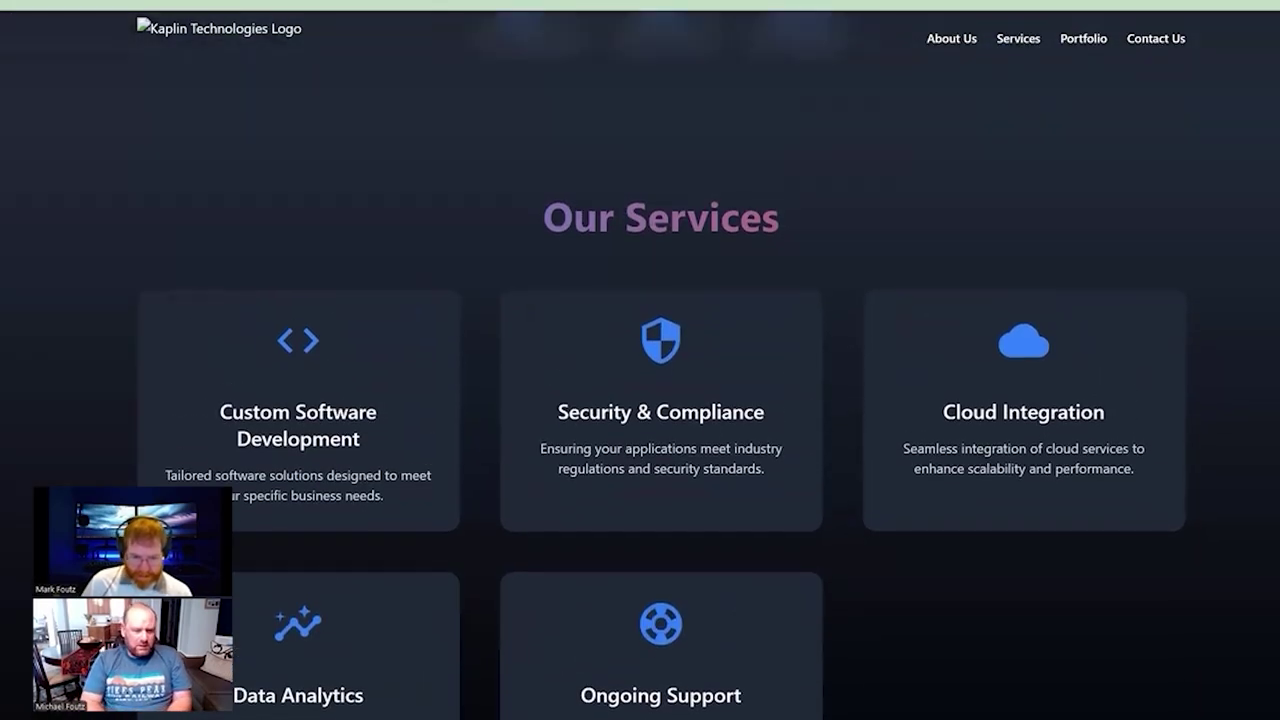
{"action": "scroll", "coordinate": [640, 400], "scroll_direction": "up", "scroll_amount": 8}
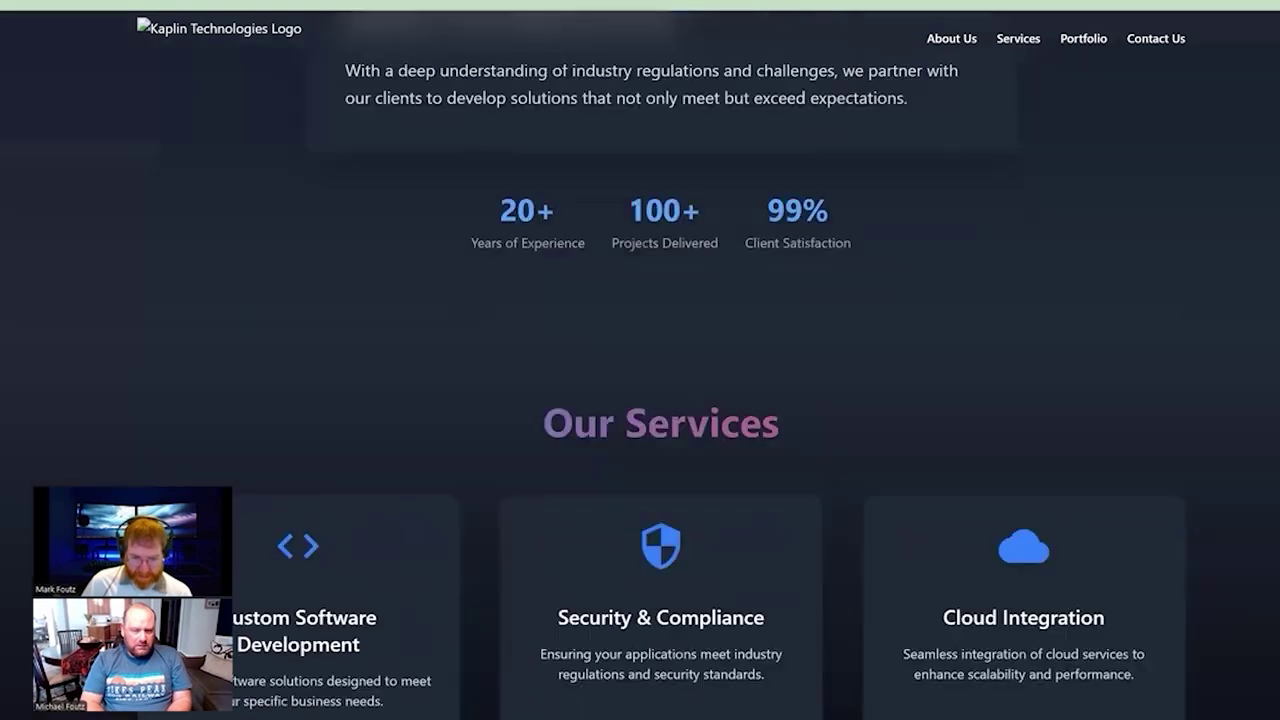
{"action": "scroll", "coordinate": [640, 400], "scroll_direction": "up", "scroll_amount": 3}
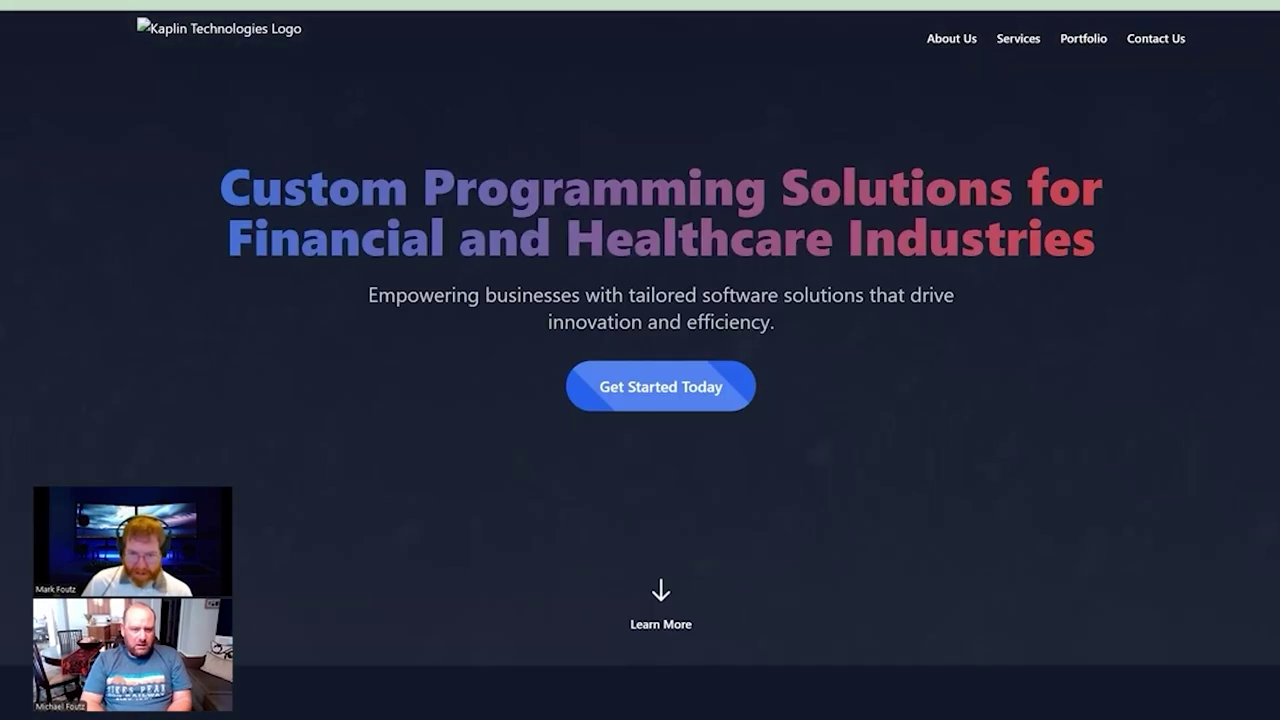
{"action": "scroll", "coordinate": [219, 205], "scroll_direction": "down", "scroll_amount": 15}
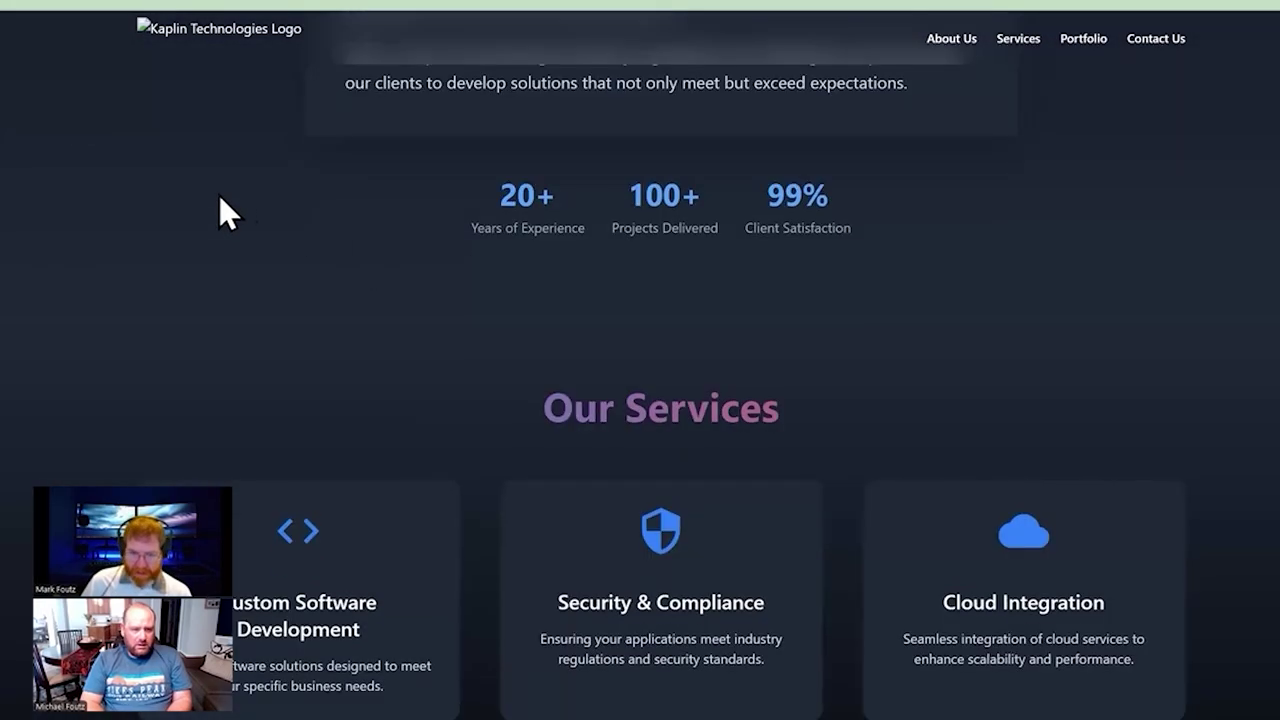
{"action": "scroll", "coordinate": [43, 330], "scroll_direction": "up", "scroll_amount": 3}
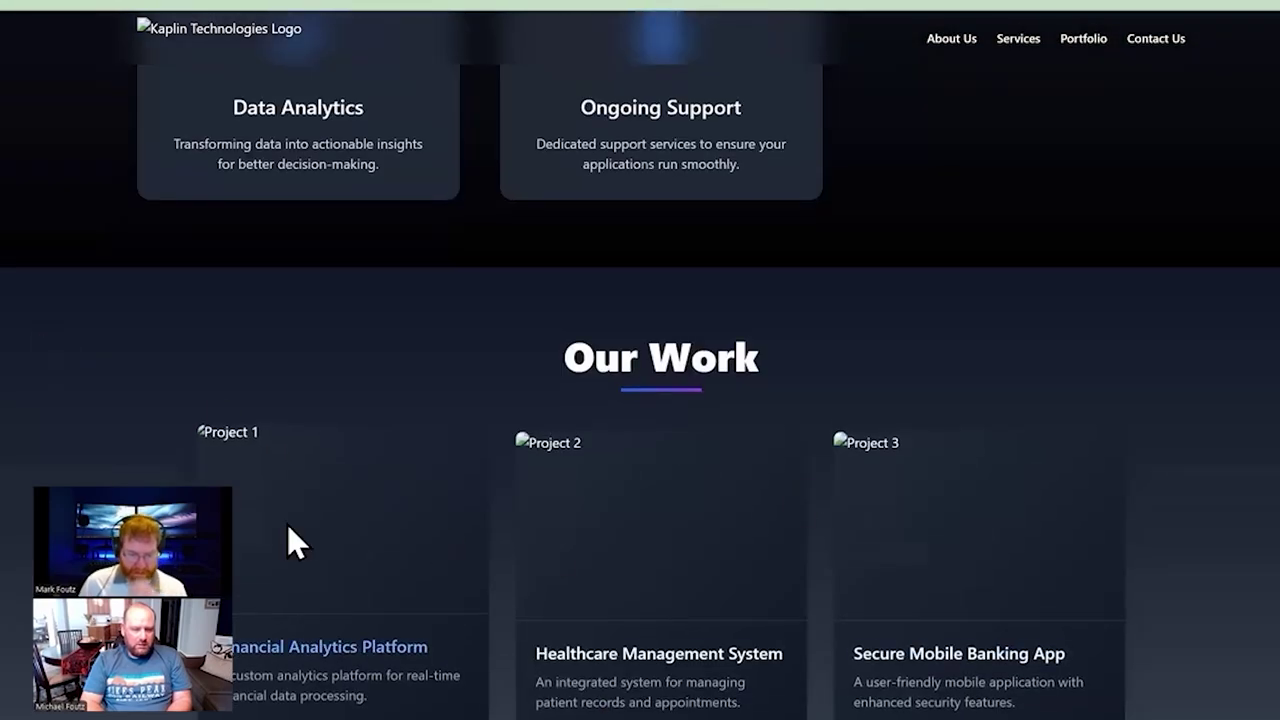
{"action": "scroll", "coordinate": [43, 452], "scroll_direction": "up", "scroll_amount": 3}
{"action": "scroll", "coordinate": [44, 447], "scroll_direction": "up", "scroll_amount": 6}
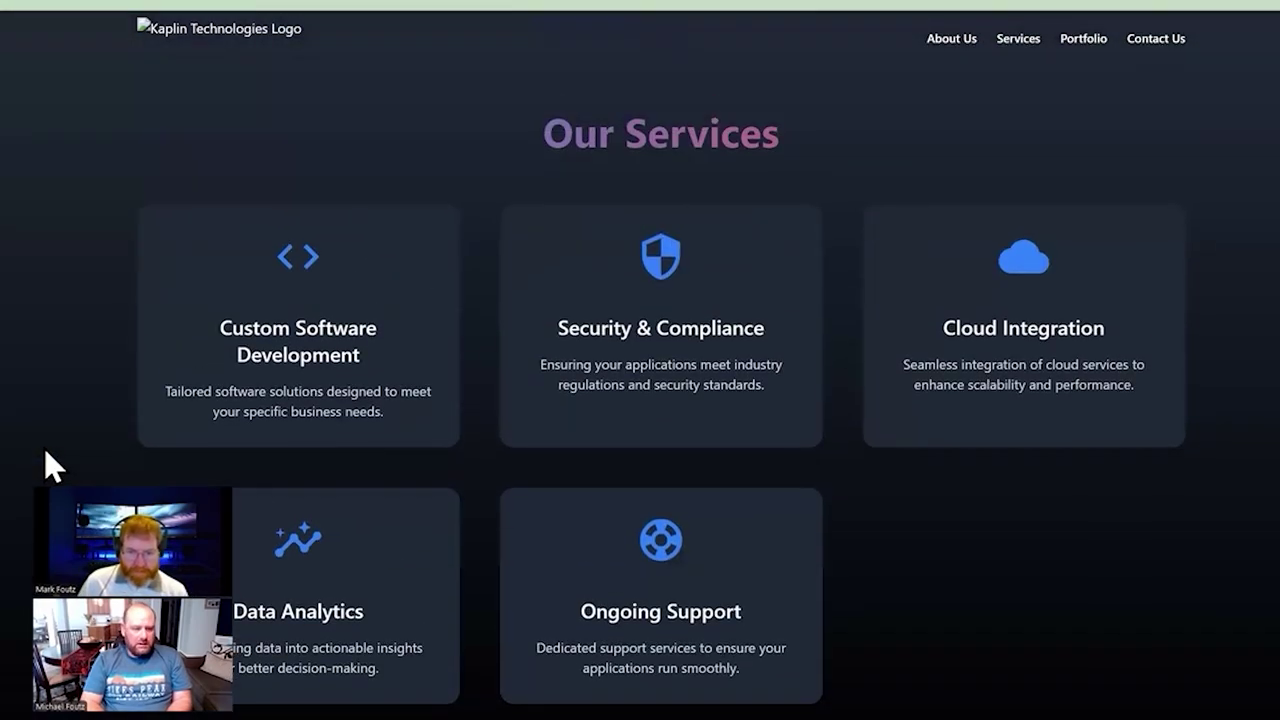
{"action": "scroll", "coordinate": [46, 447], "scroll_direction": "up", "scroll_amount": 5}
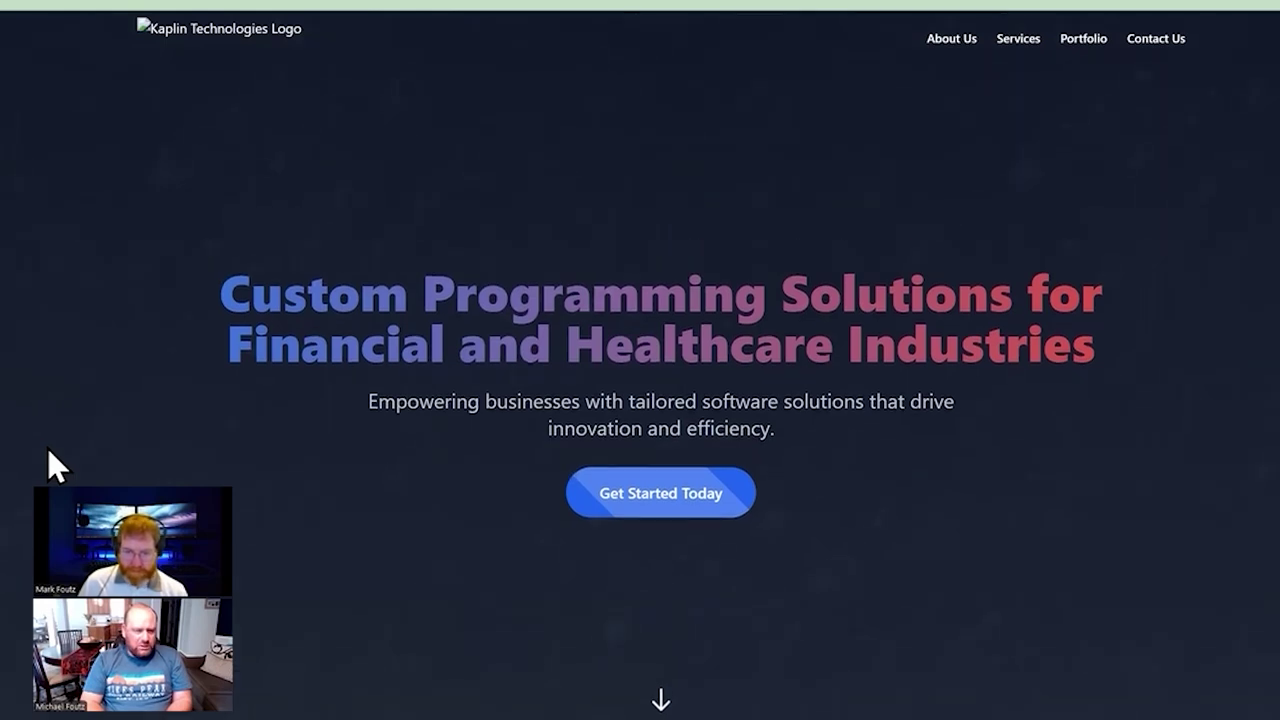
{"action": "scroll", "coordinate": [50, 462], "scroll_direction": "down", "scroll_amount": 5}
{"action": "scroll", "coordinate": [48, 448], "scroll_direction": "down", "scroll_amount": 10}
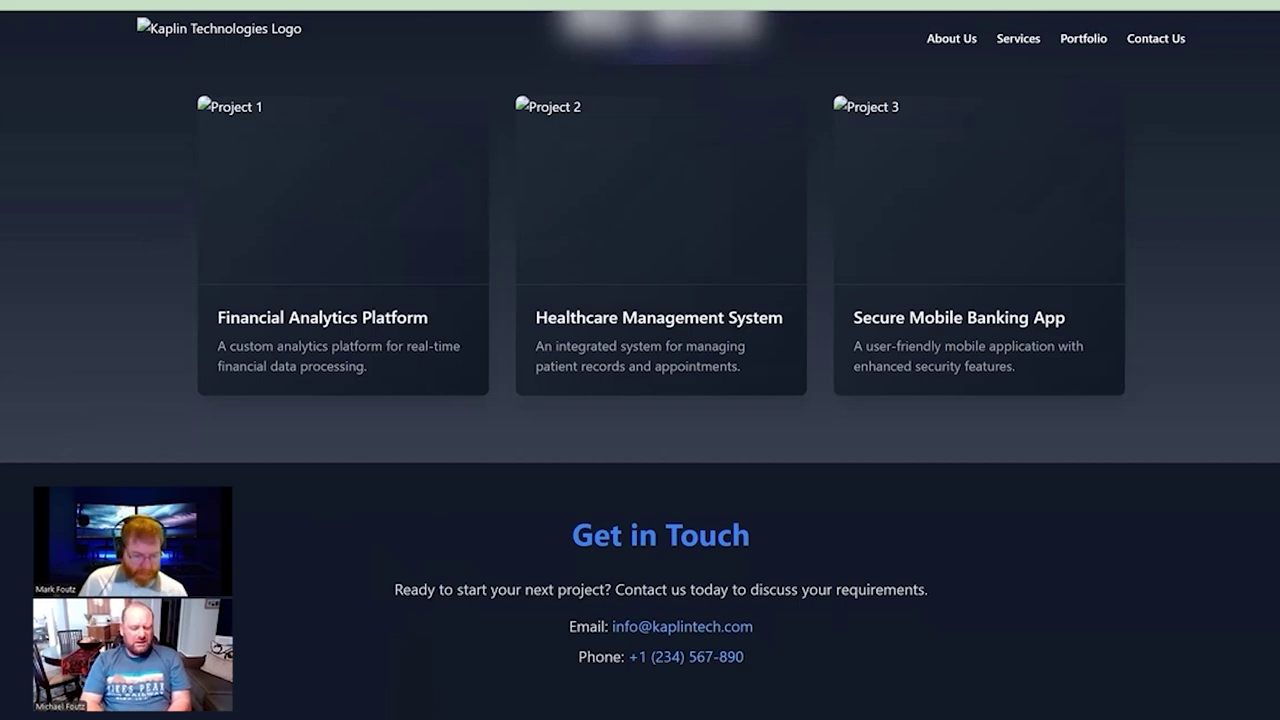
Compare the HTML in VS Code against the live site and ChatGPT's portfolio code
{"action": "key", "text": "alt+Tab"}
{"action": "scroll", "coordinate": [286, 357], "scroll_direction": "up", "scroll_amount": 10}
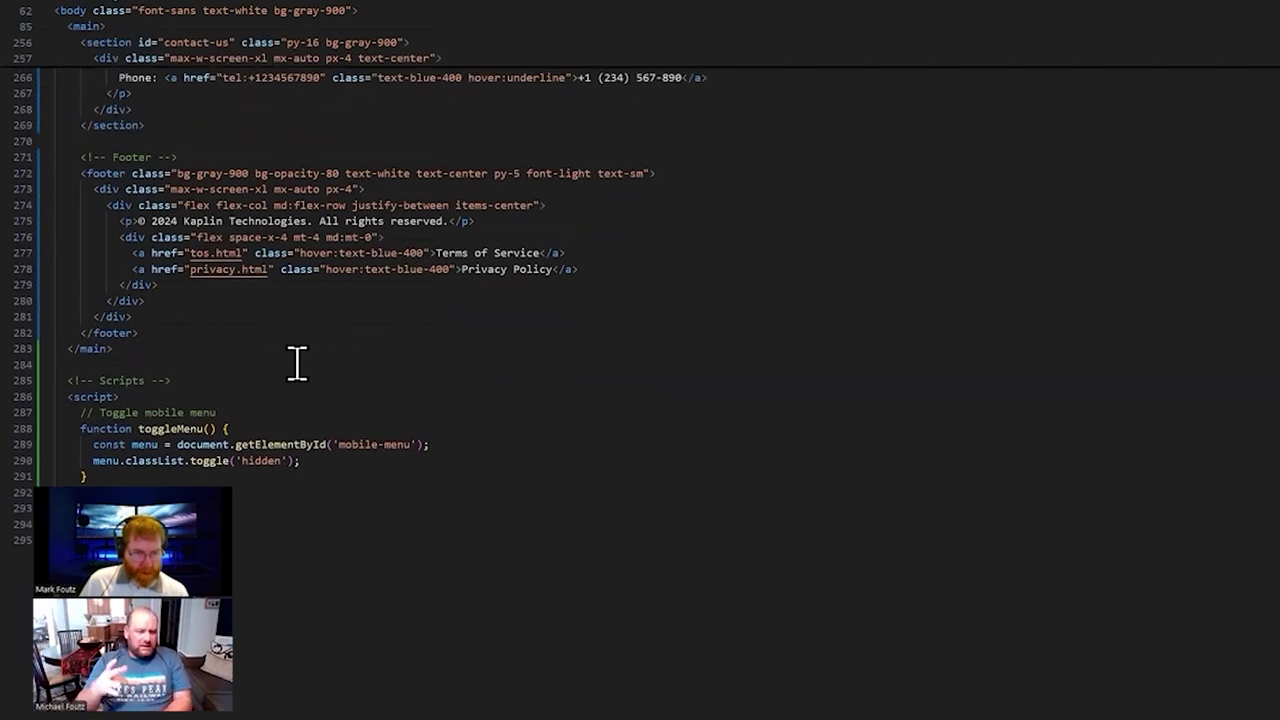
{"action": "scroll", "coordinate": [297, 363], "scroll_direction": "up", "scroll_amount": 5}
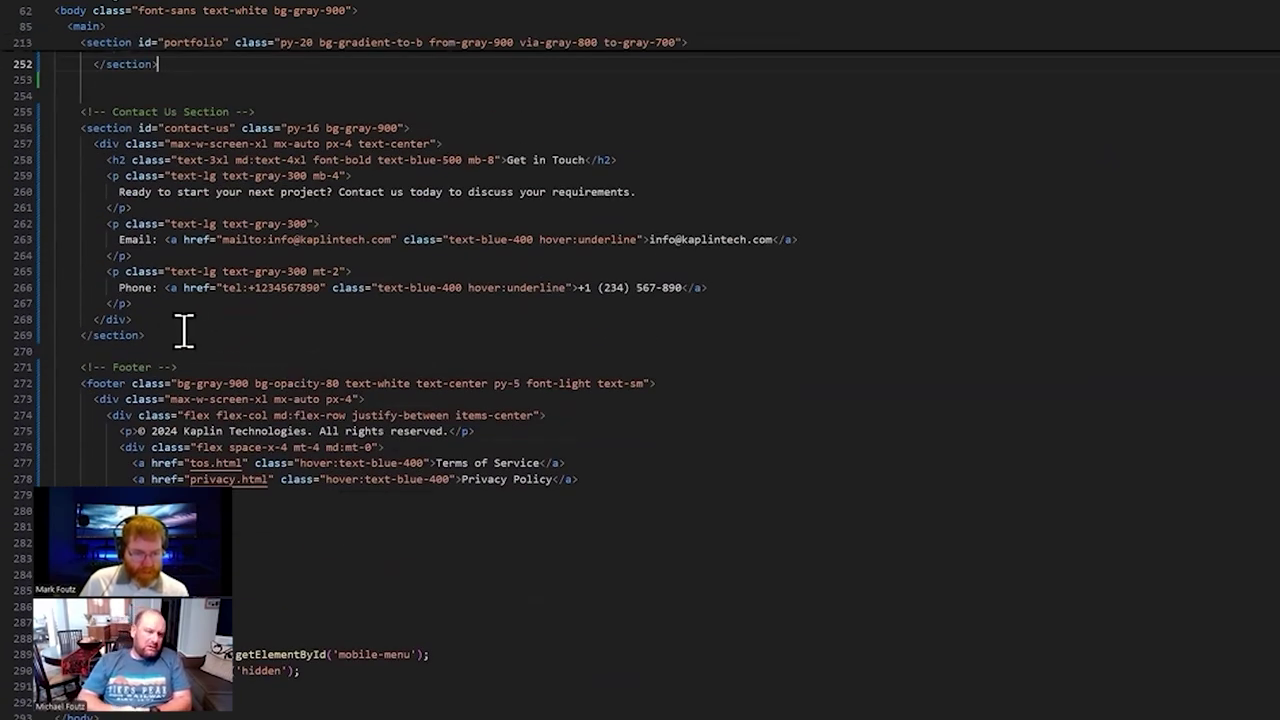
{"action": "key", "text": "alt+Tab"}
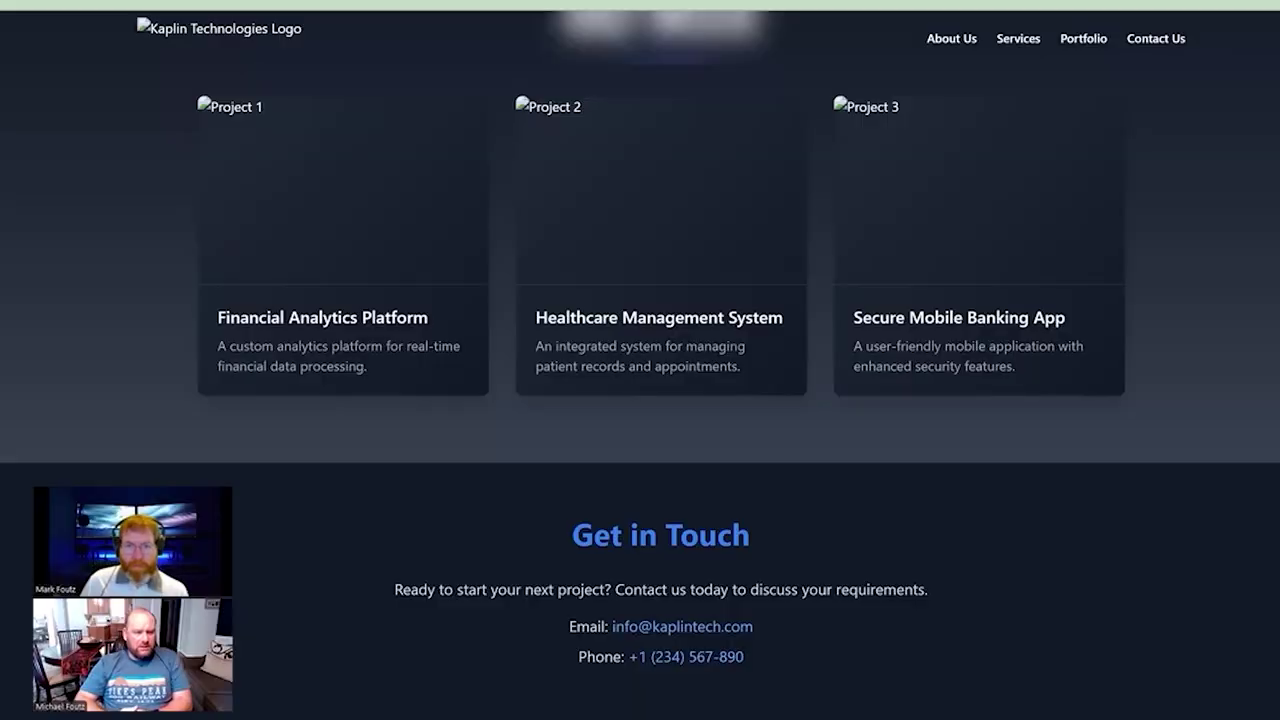
{"action": "key", "text": "ctrl+Tab"}
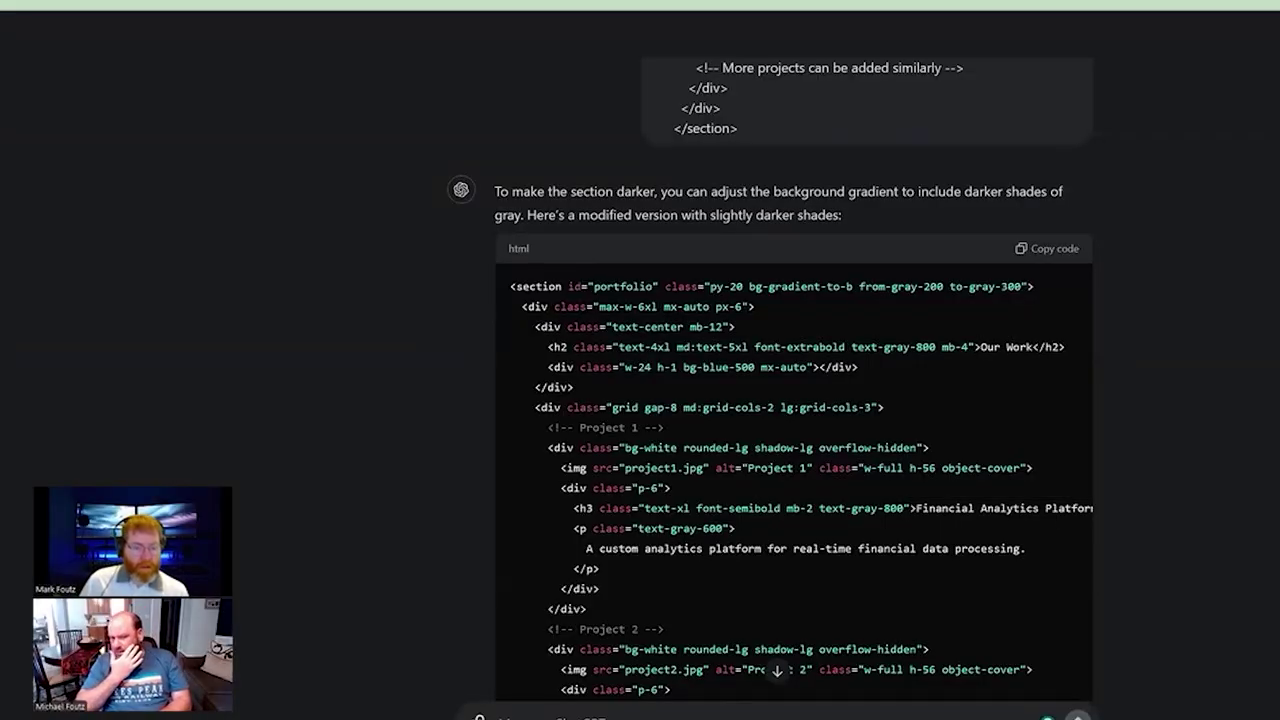
{"action": "key", "text": "alt+Tab"}
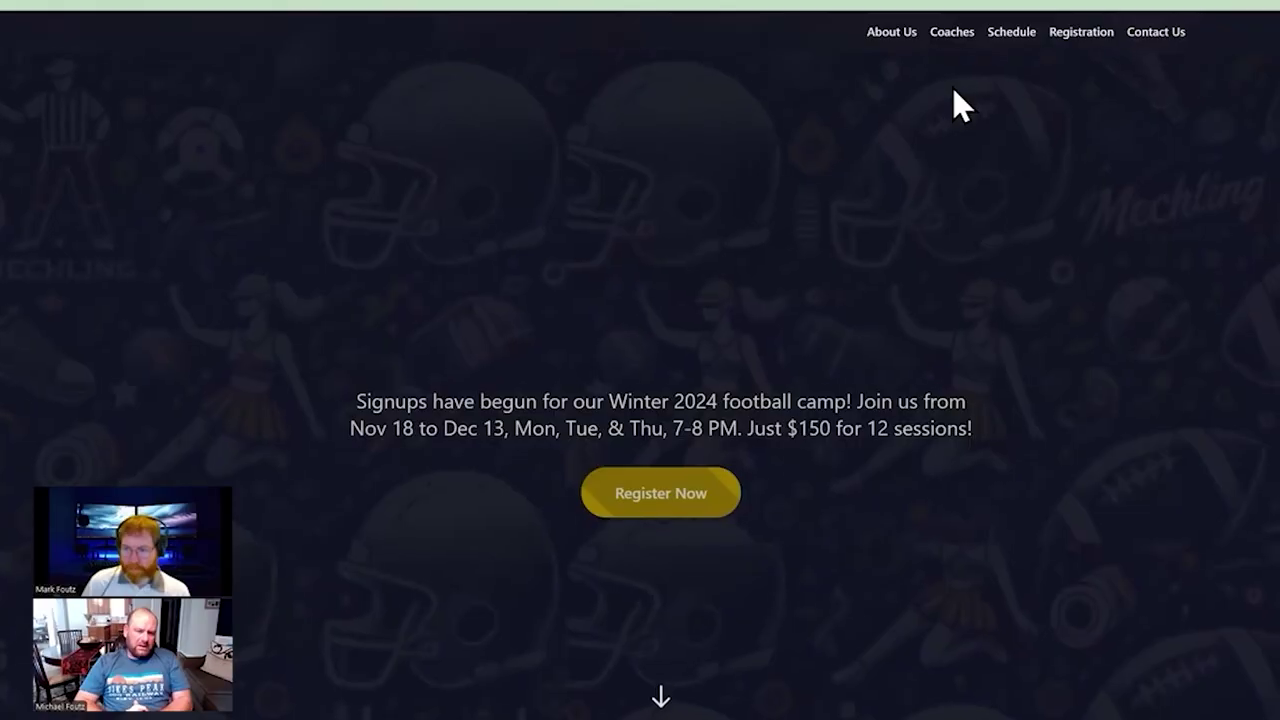
Open the Winter Camp registration form page and bring up its page source
{"action": "scroll", "coordinate": [633, 155], "scroll_direction": "down", "scroll_amount": 5}
{"action": "scroll", "coordinate": [623, 488], "scroll_direction": "up", "scroll_amount": 5}
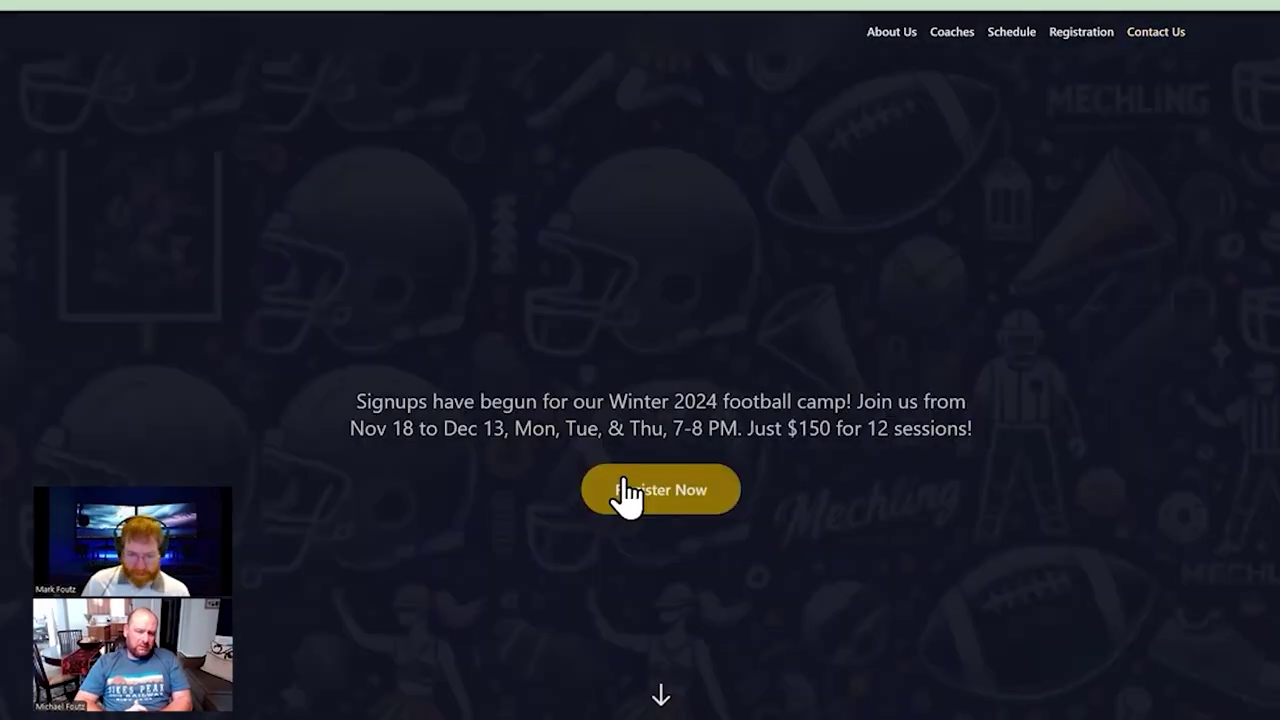
{"action": "left_click", "coordinate": [625, 488]}
{"action": "right_click", "coordinate": [149, 113]}
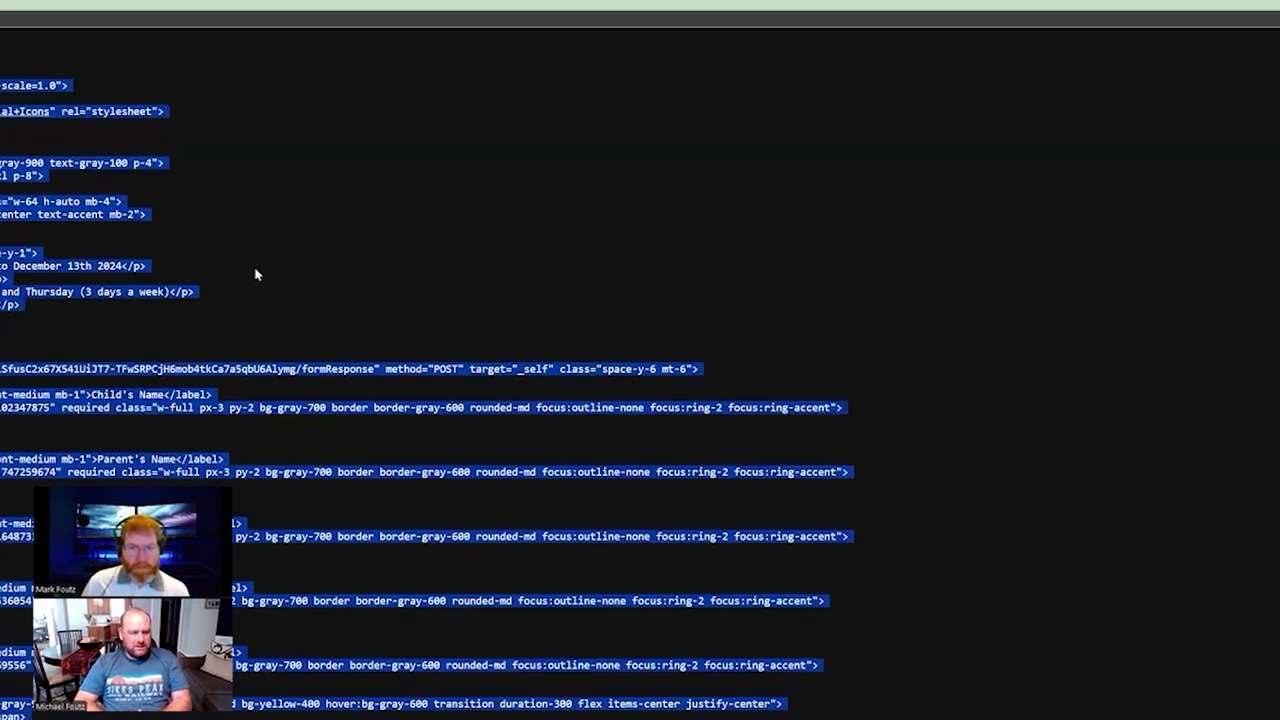
Search for 'google forms' and go into Google Forms to start a form
{"action": "key", "text": "ctrl+t"}
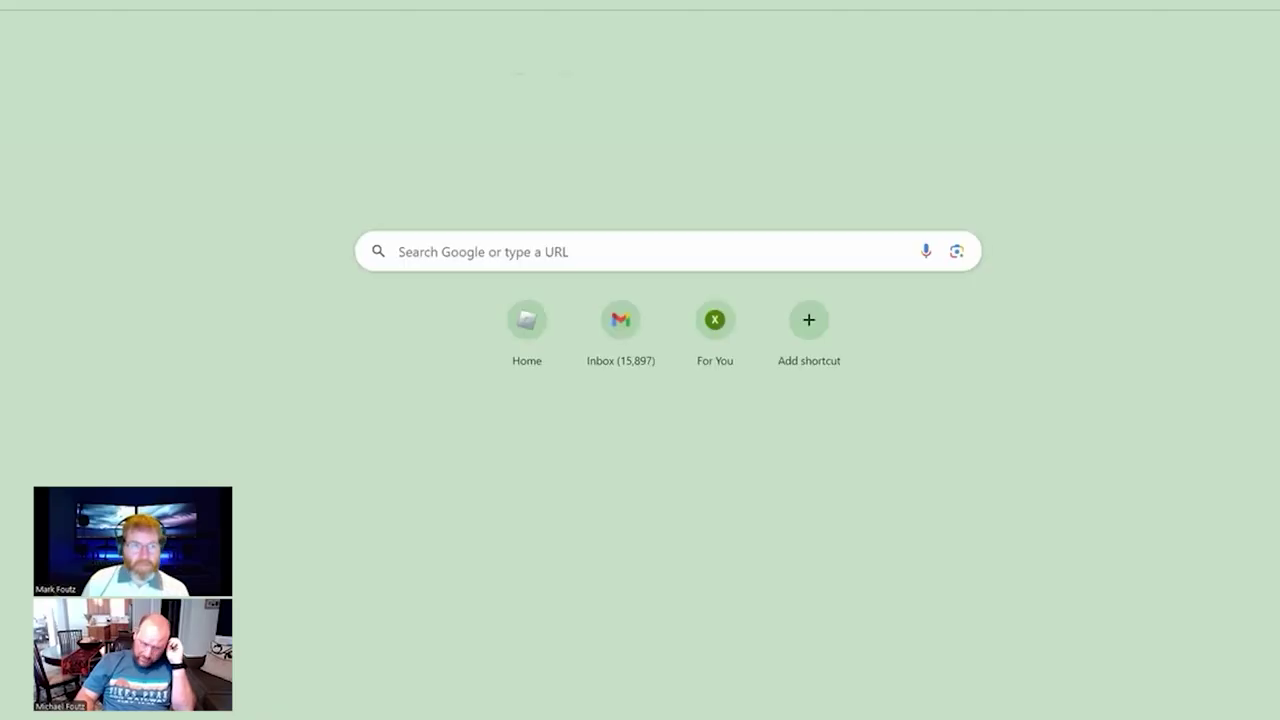
{"action": "type", "text": "google forms"}
{"action": "key", "text": "Return"}
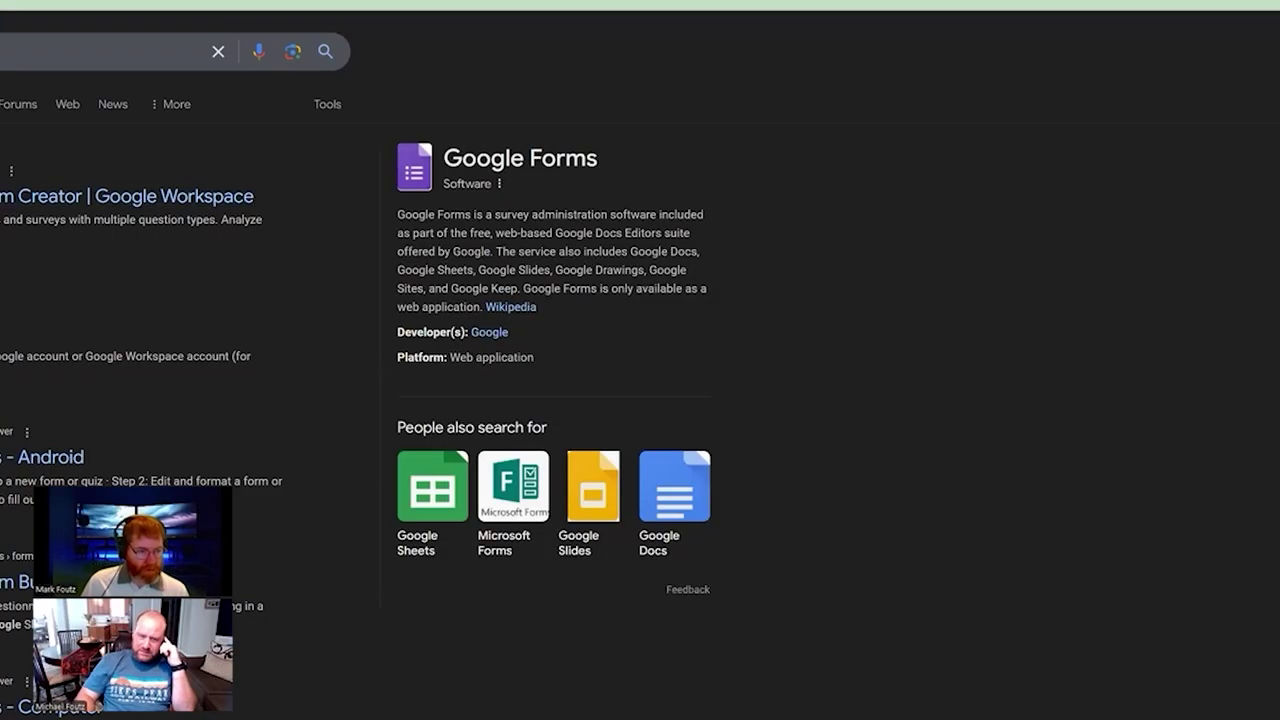
{"action": "left_click", "coordinate": [126, 196]}
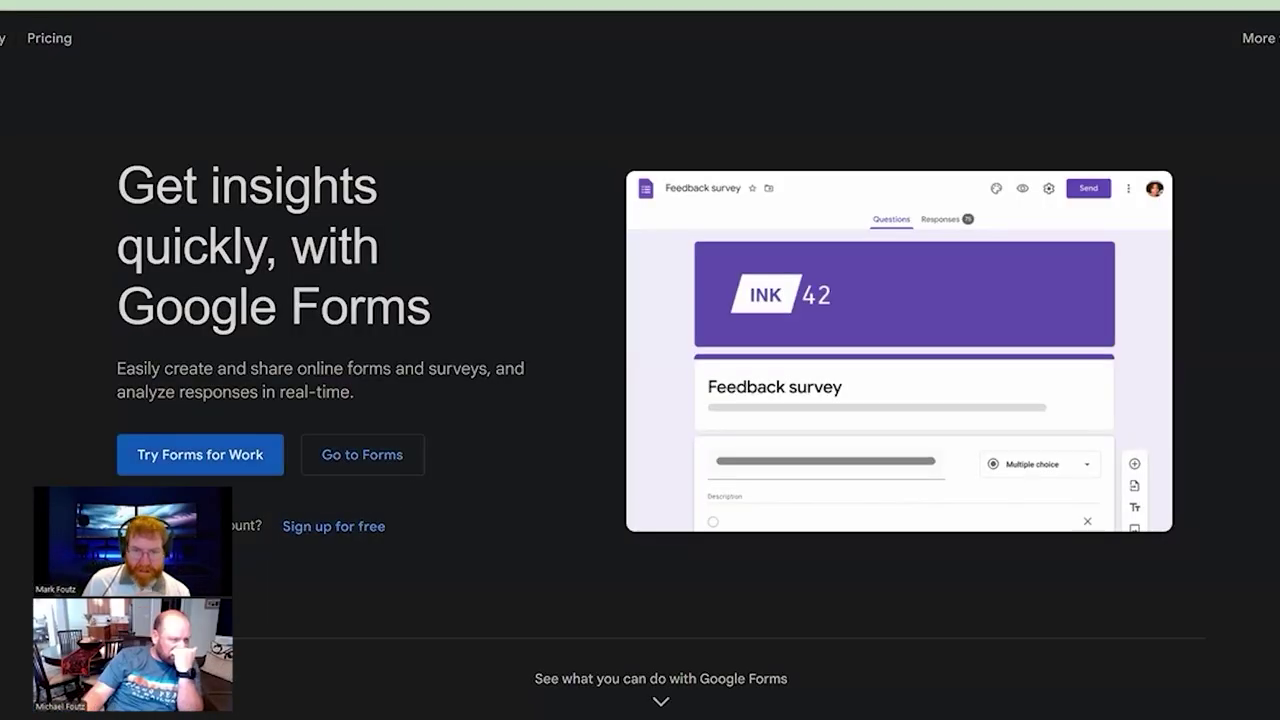
{"action": "left_click", "coordinate": [201, 456]}
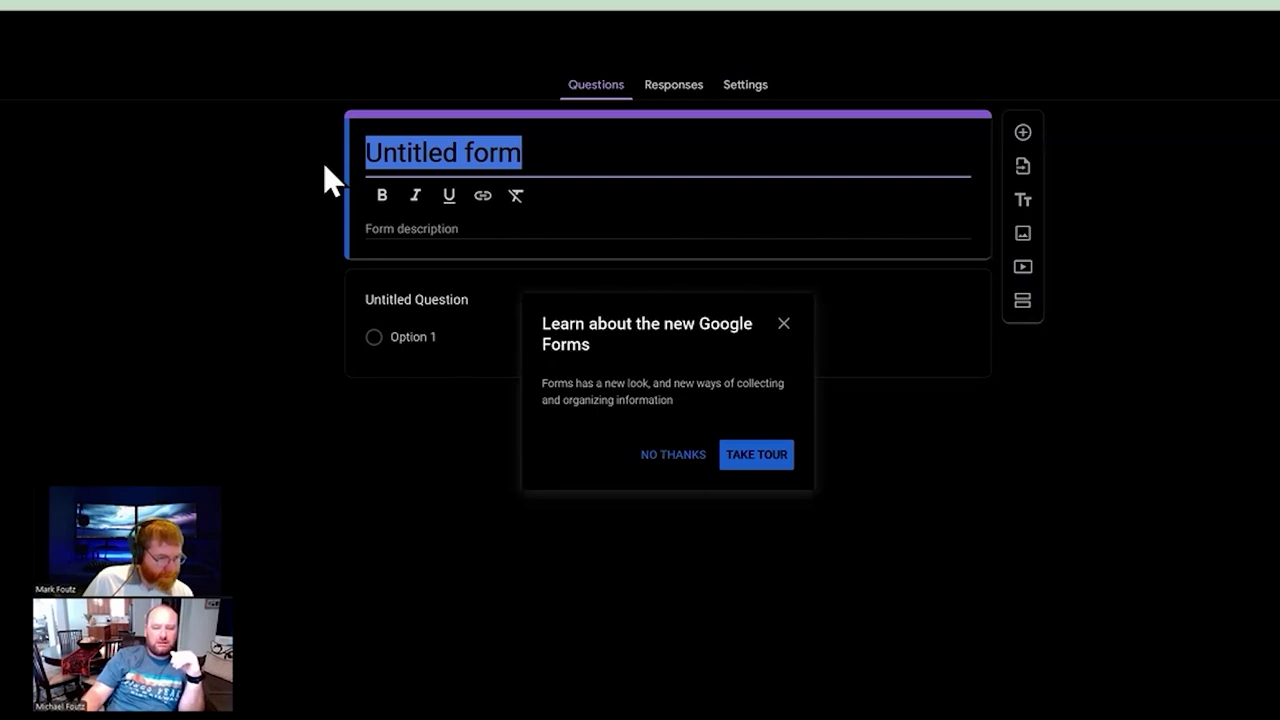
Title the blank form 'Contact Us' and name its first question 'Name'
{"action": "type", "text": "Contact Us"}
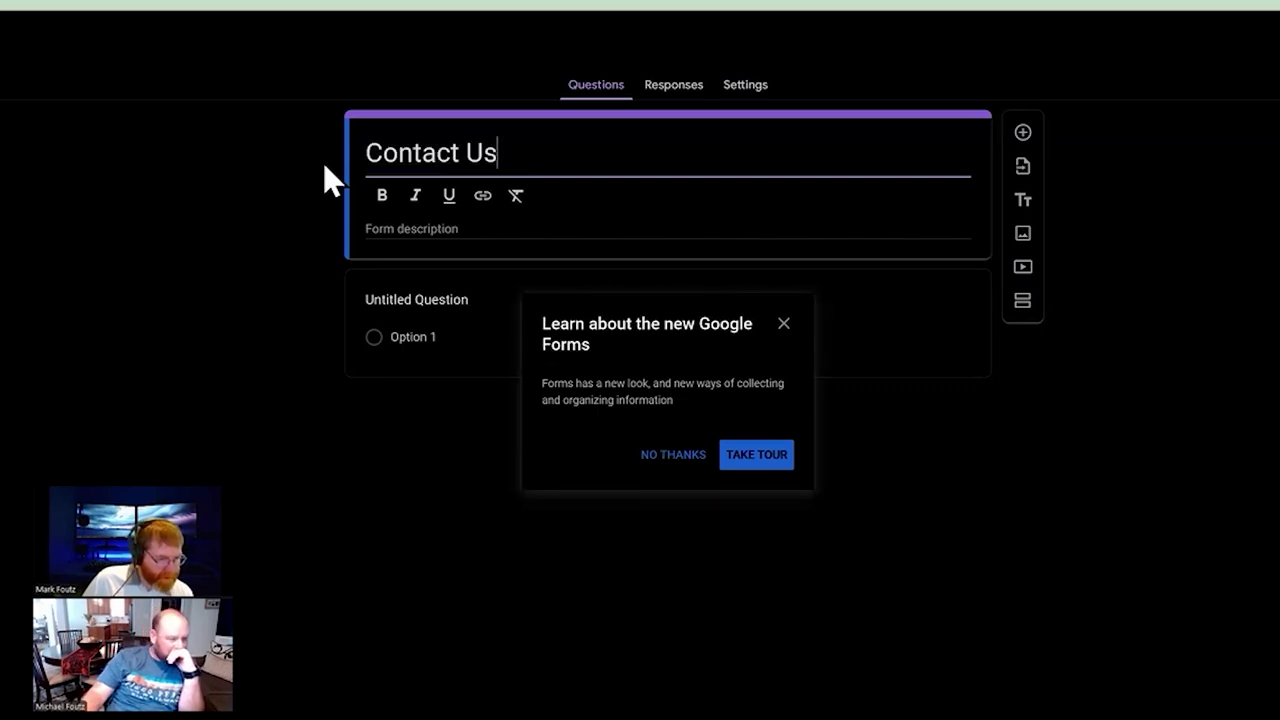
{"action": "left_click", "coordinate": [438, 287]}
{"action": "key", "text": "BackSpace"}
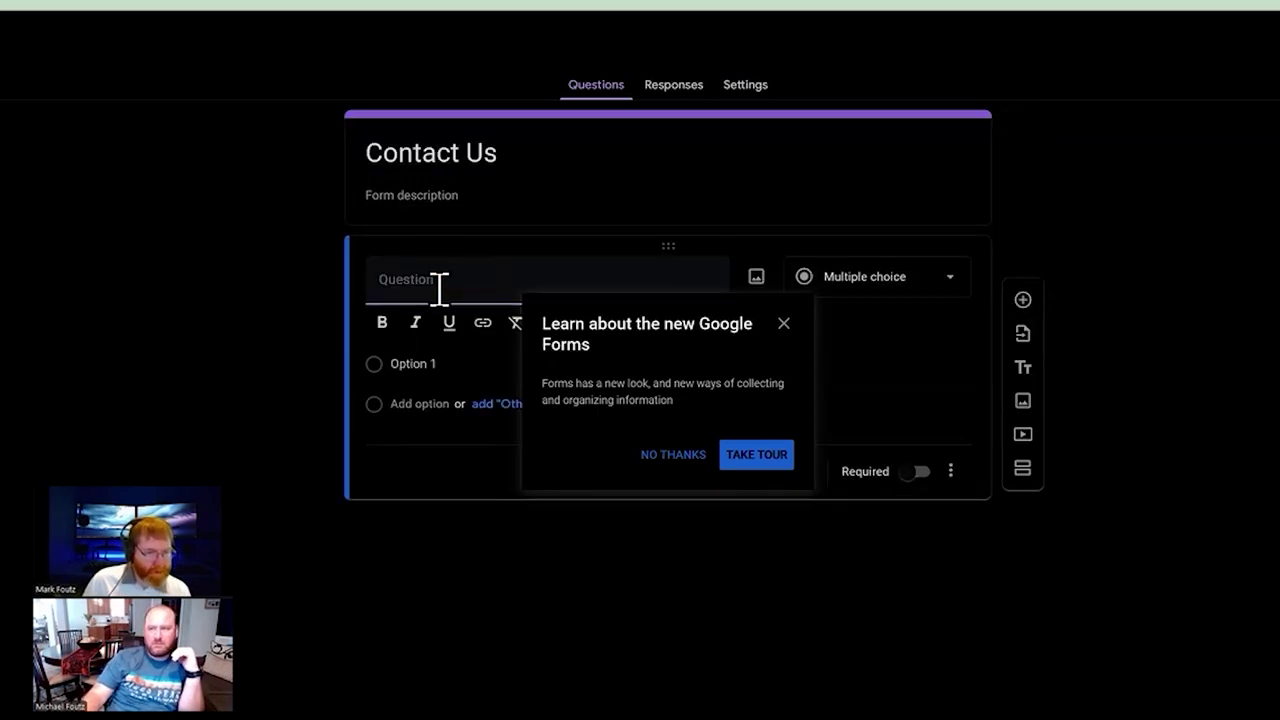
{"action": "type", "text": "Name"}
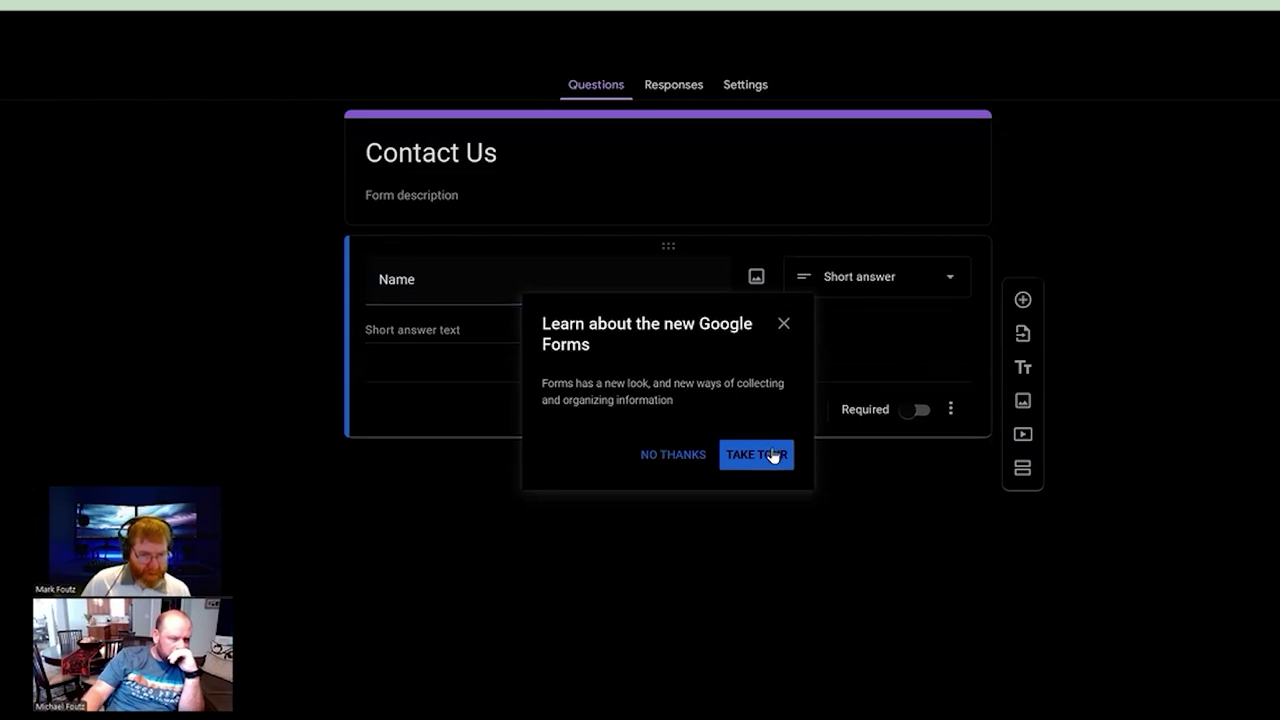
{"action": "left_click", "coordinate": [676, 458]}
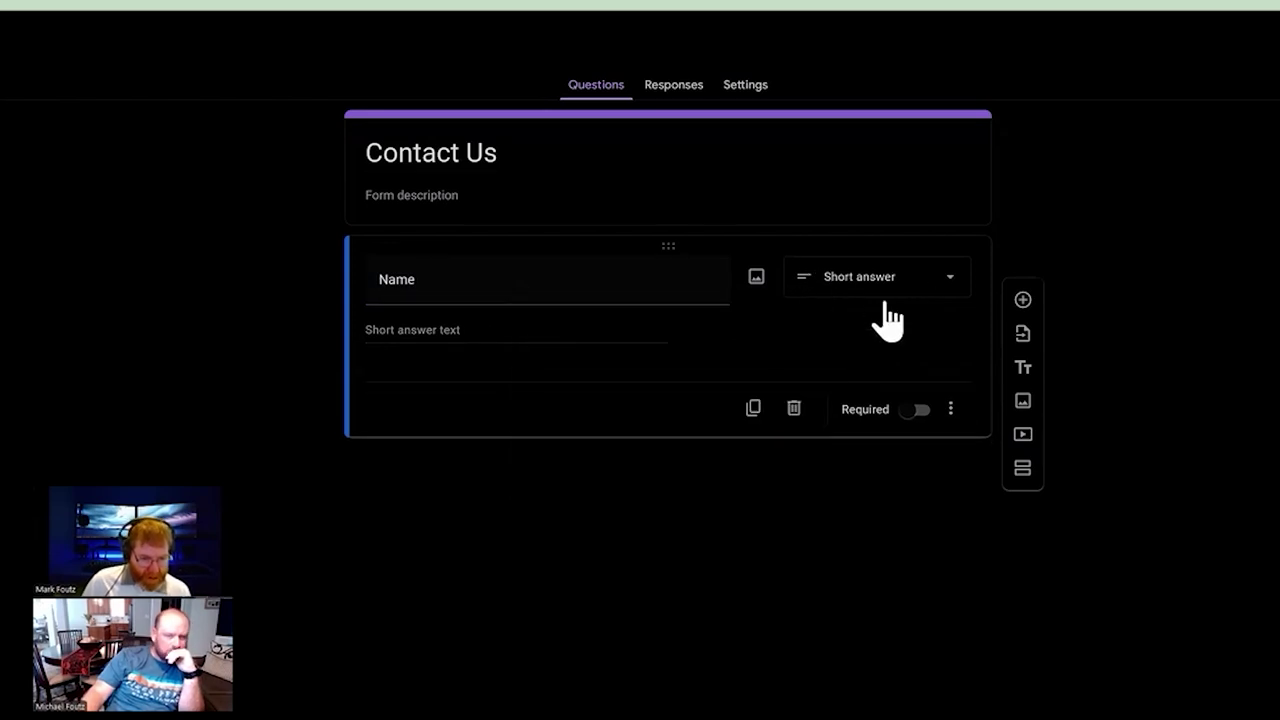
Add a second short-answer question titled 'Email'
{"action": "left_click", "coordinate": [1022, 300]}
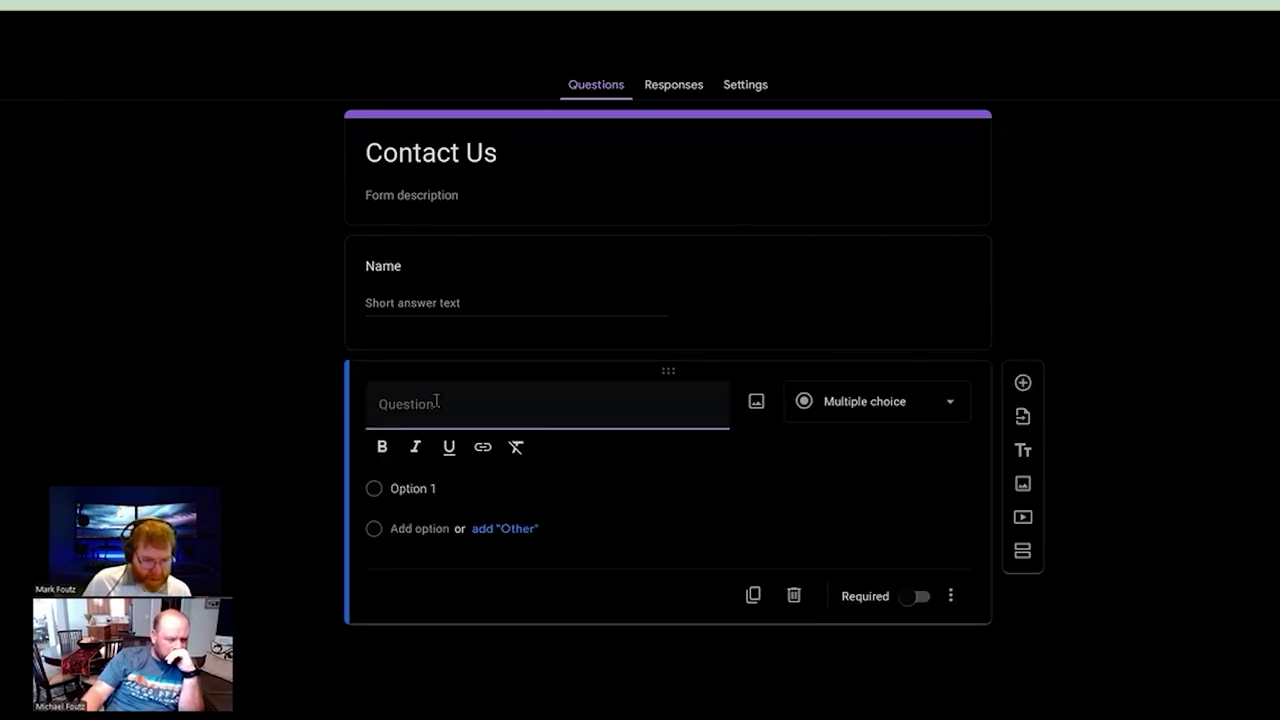
{"action": "type", "text": "Email"}
{"action": "left_click", "coordinate": [943, 406]}
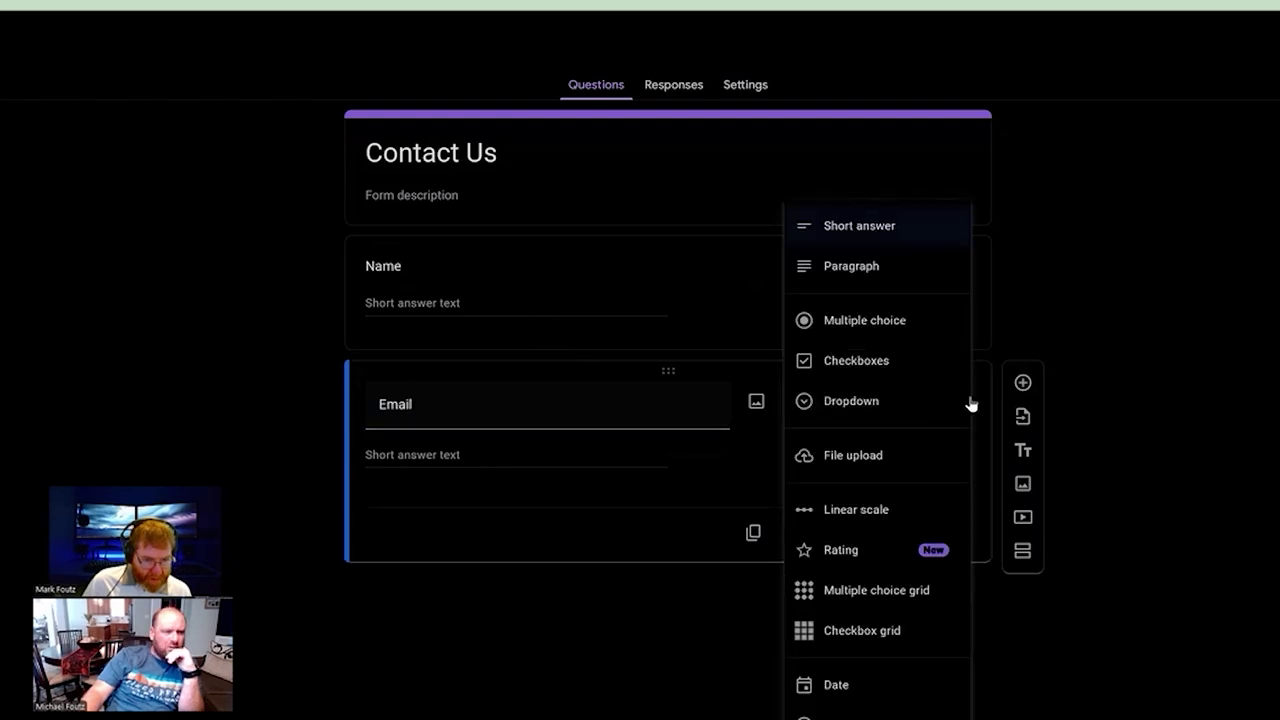
{"action": "left_click", "coordinate": [1200, 316]}
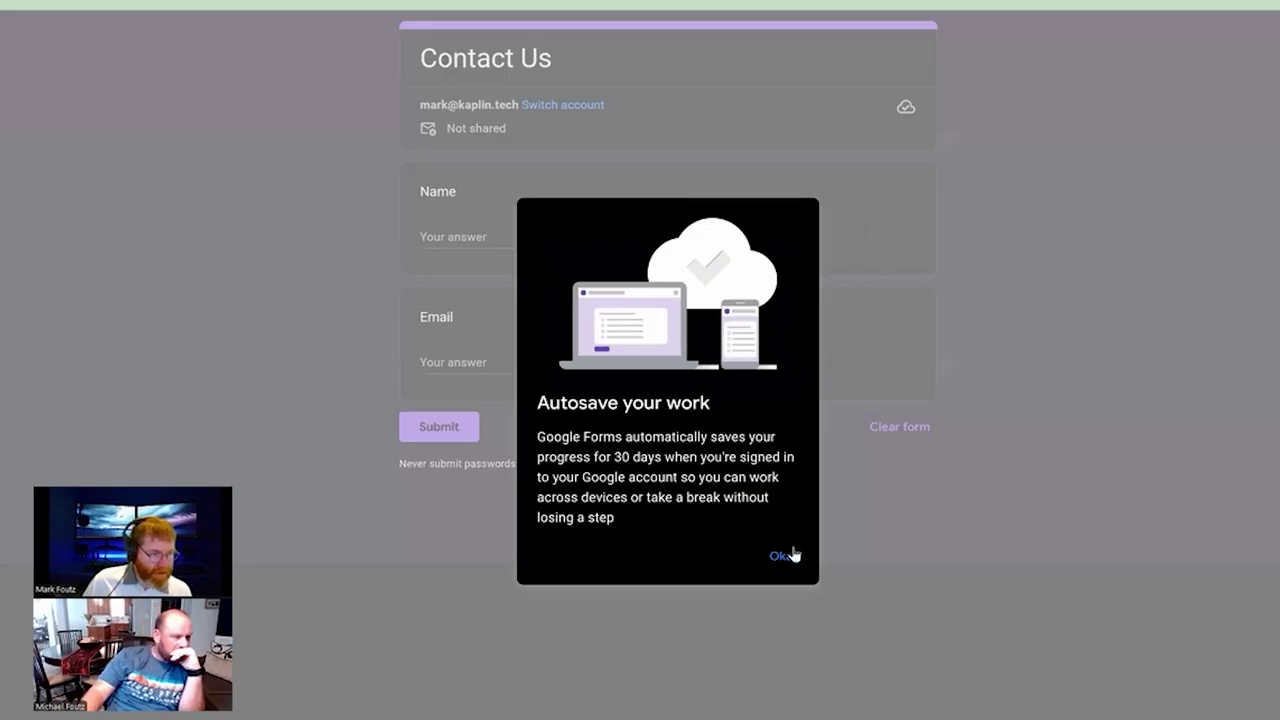
Try the Contact Us preview by typing sample text into the Name and Email fields
{"action": "left_click", "coordinate": [785, 555]}
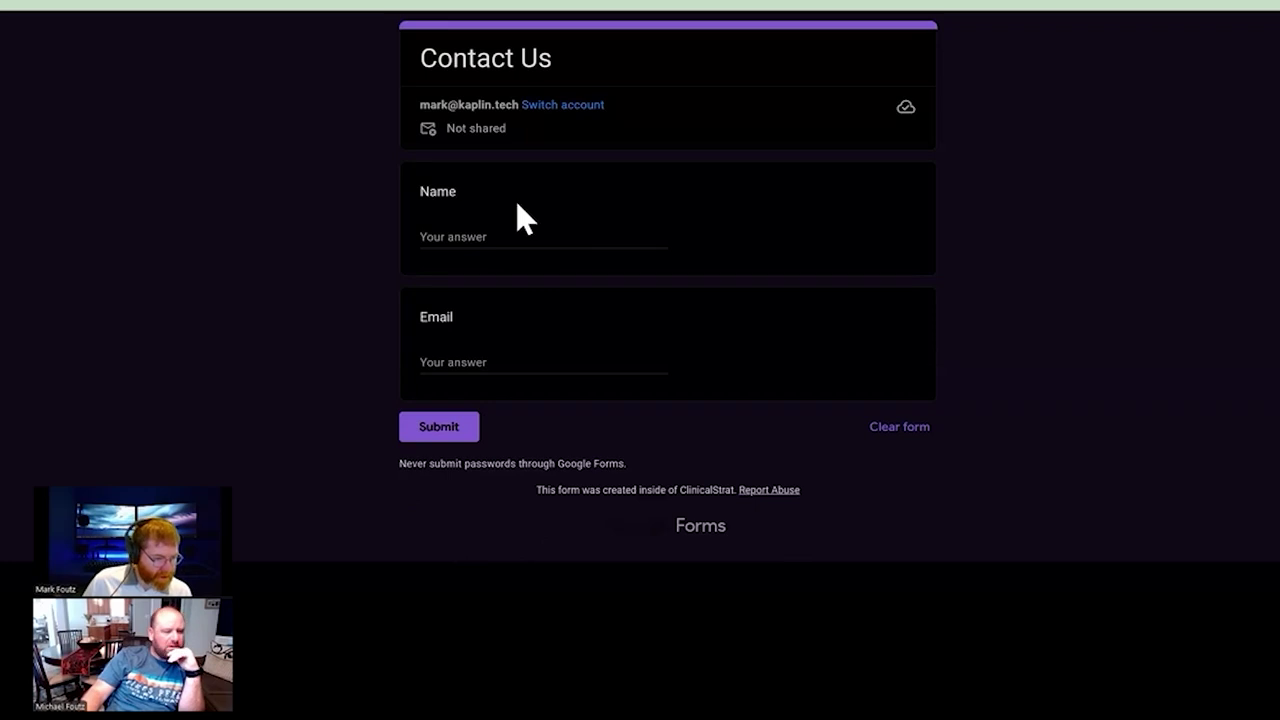
{"action": "key", "text": "ctrl+w"}
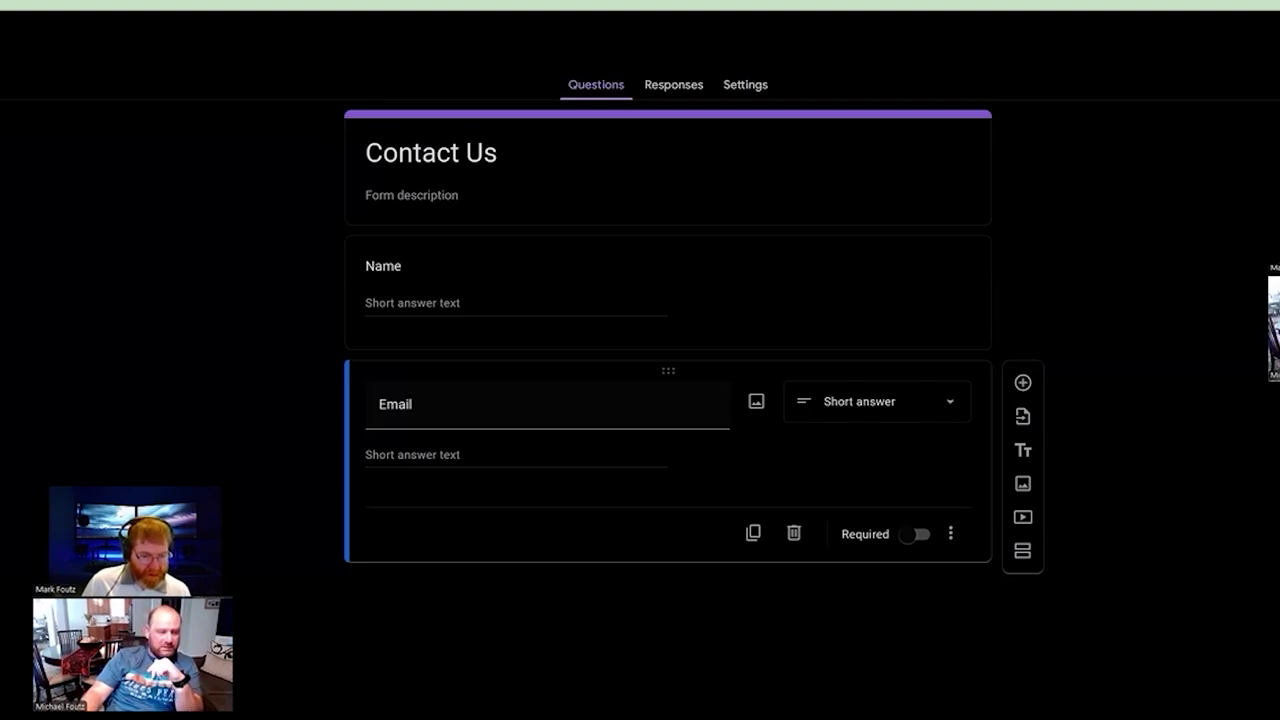
{"action": "key", "text": "ctrl+Tab"}
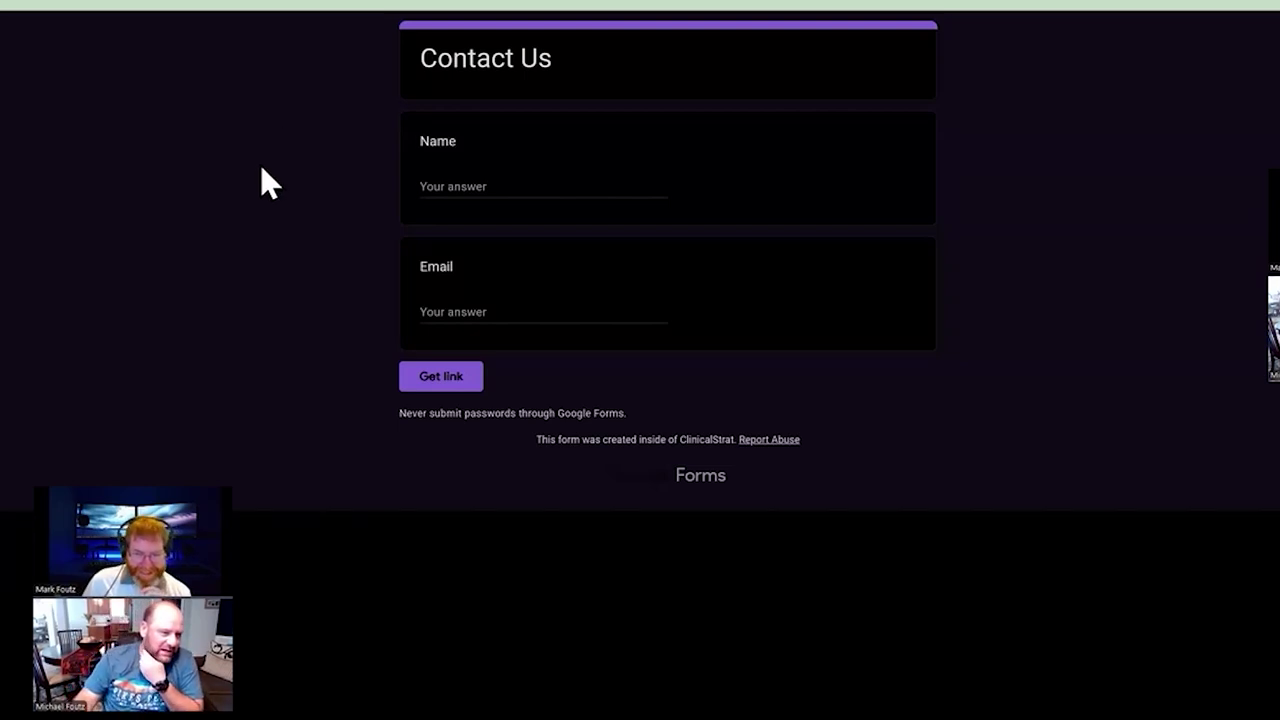
{"action": "left_click", "coordinate": [492, 182]}
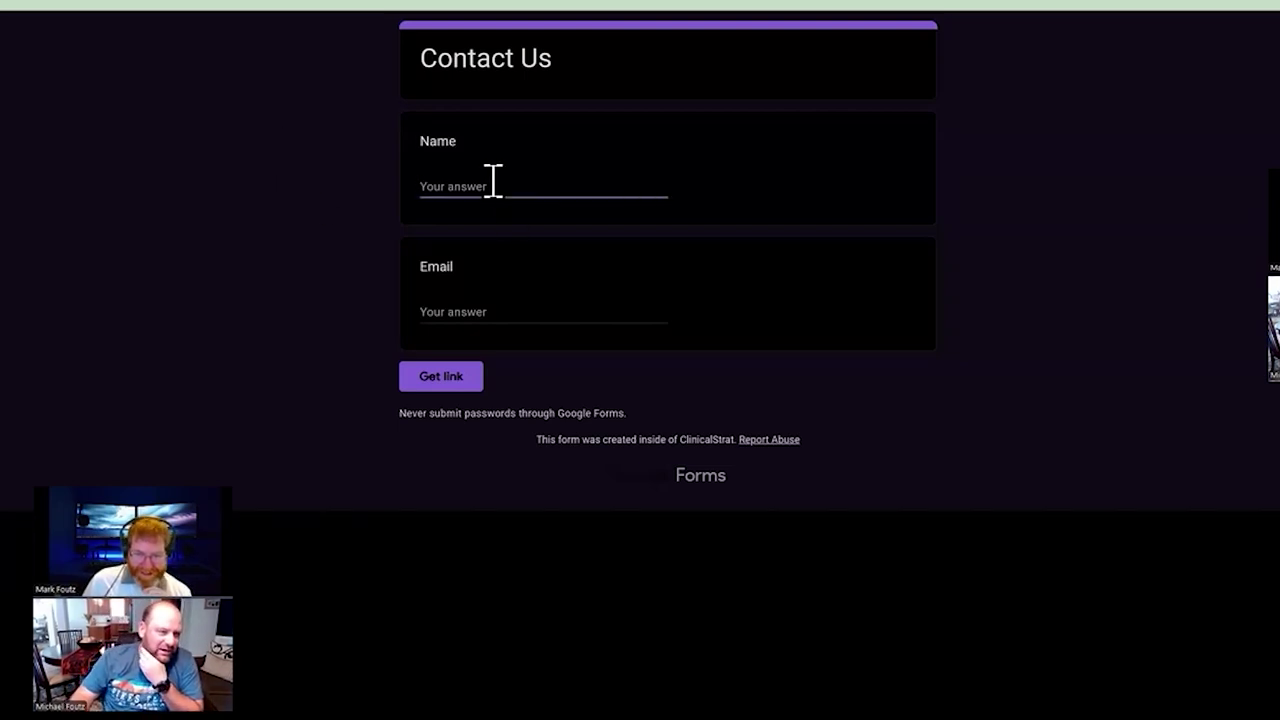
{"action": "type", "text": "Name"}
{"action": "left_click", "coordinate": [472, 308]}
{"action": "type", "text": "Ema"}
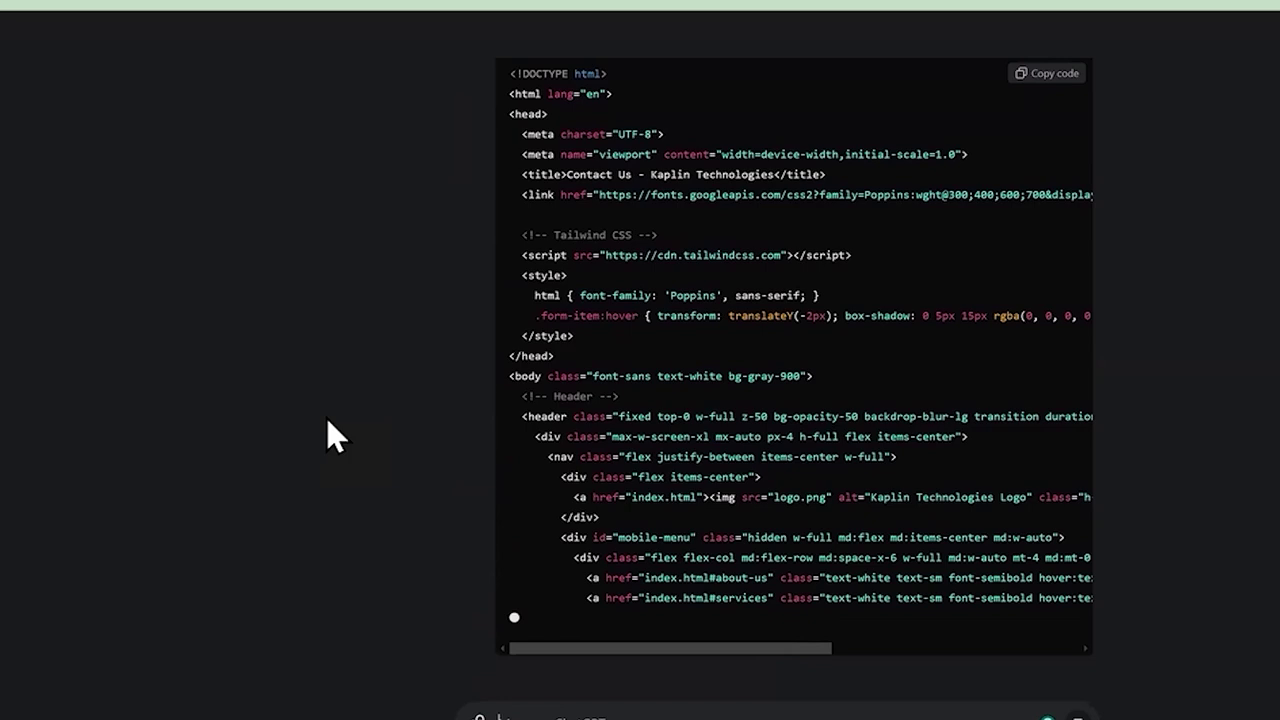
Scroll through ChatGPT's finished contact.html code and copy it
{"action": "right_click", "coordinate": [326, 417]}
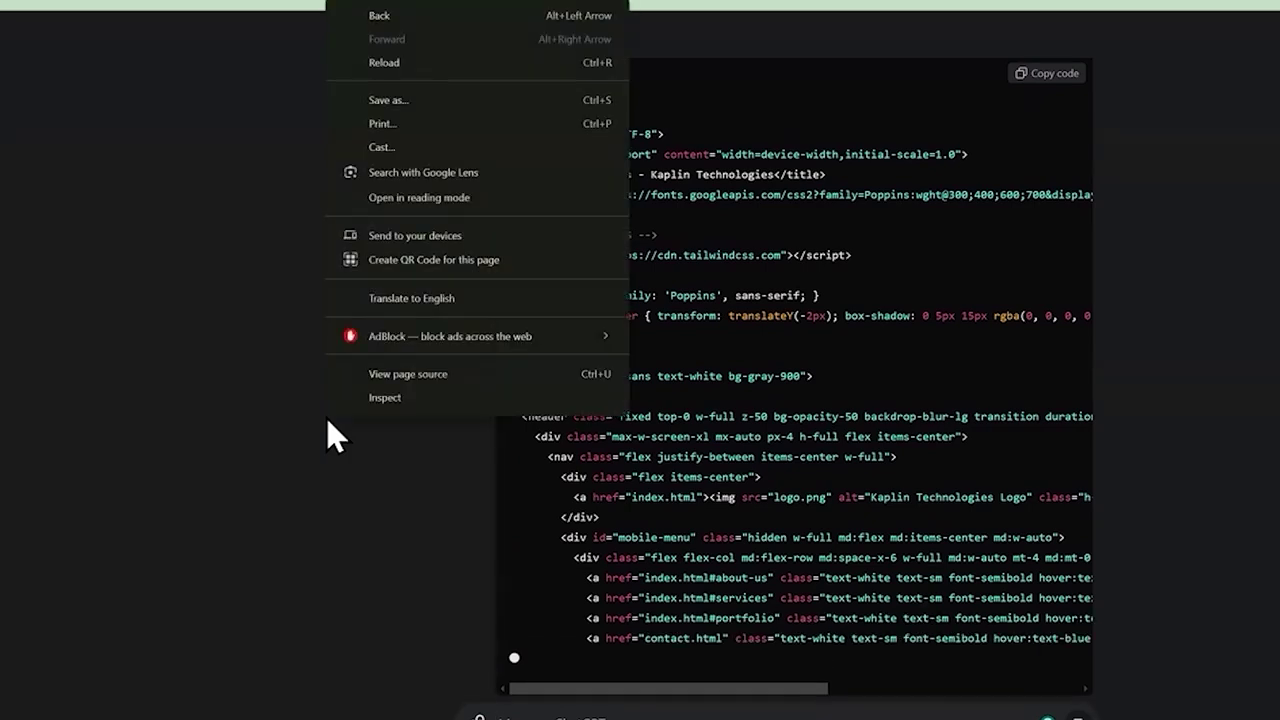
{"action": "left_click", "coordinate": [273, 516]}
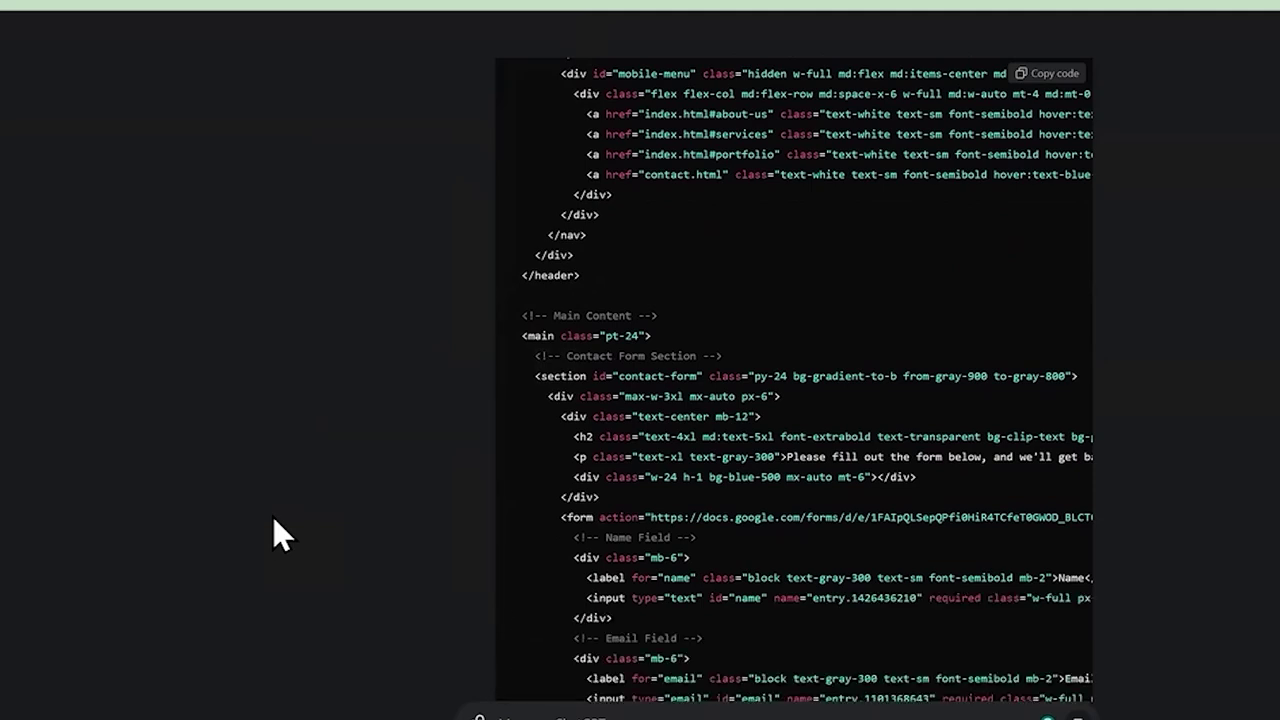
{"action": "scroll", "coordinate": [183, 637], "scroll_direction": "down", "scroll_amount": 3}
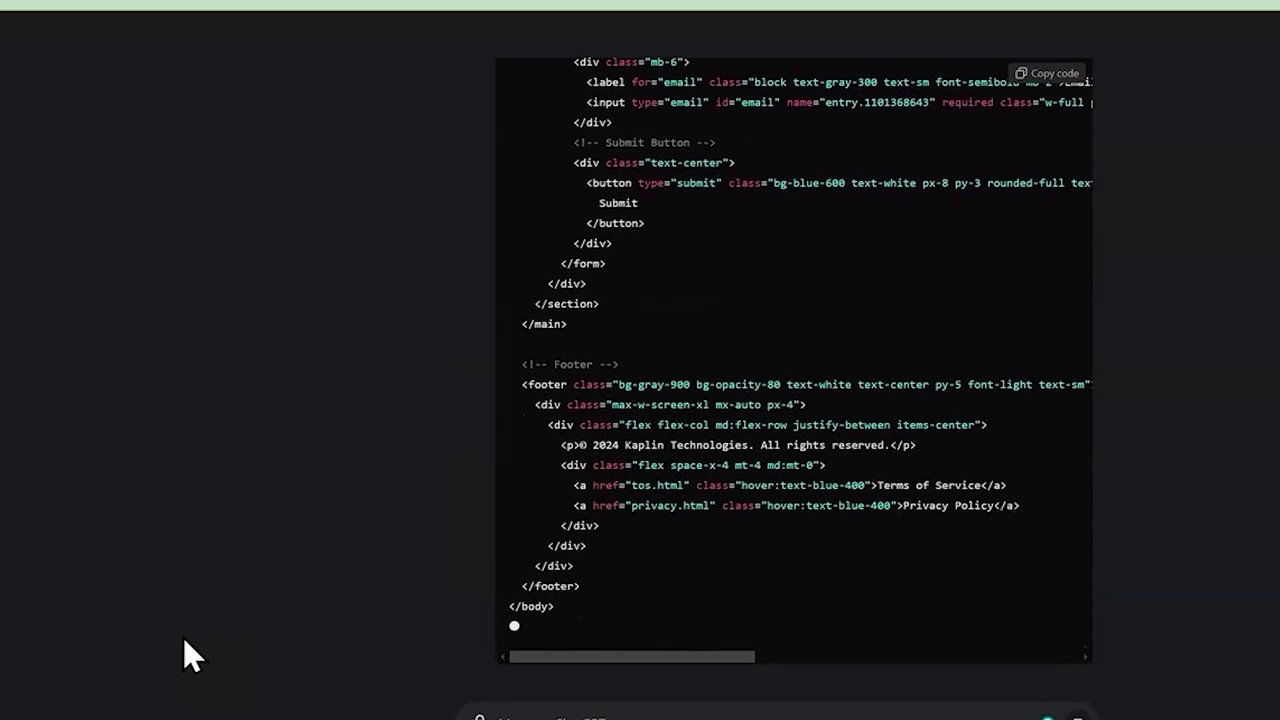
{"action": "scroll", "coordinate": [255, 513], "scroll_direction": "up", "scroll_amount": 4}
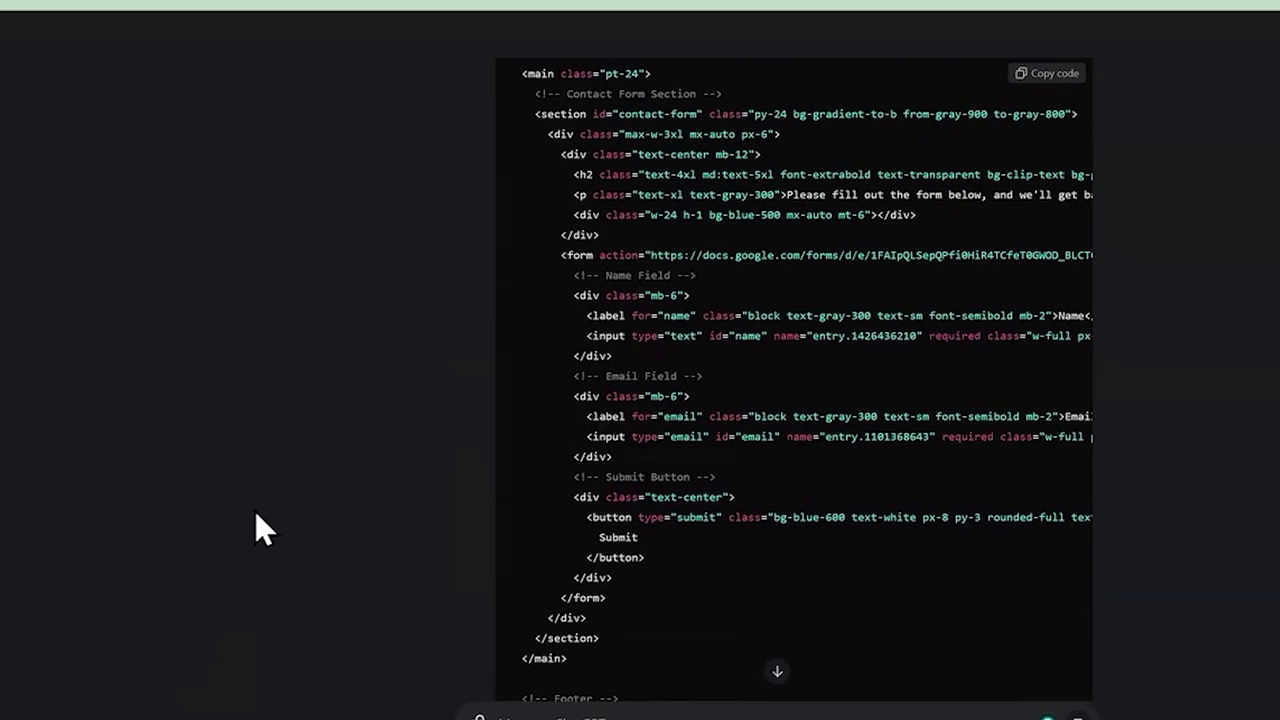
{"action": "left_click", "coordinate": [1052, 74]}
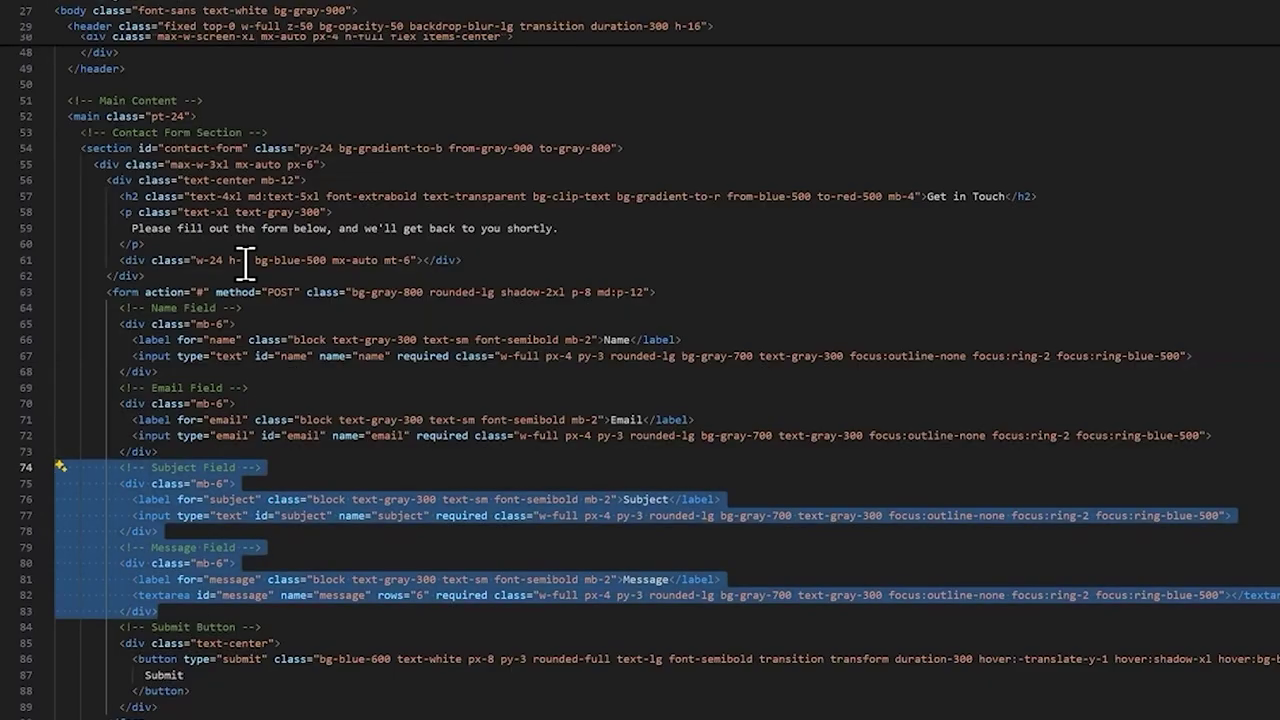
Replace the contact page file with the copied code and check the Name field's entry ID
{"action": "key", "text": "ctrl+a"}
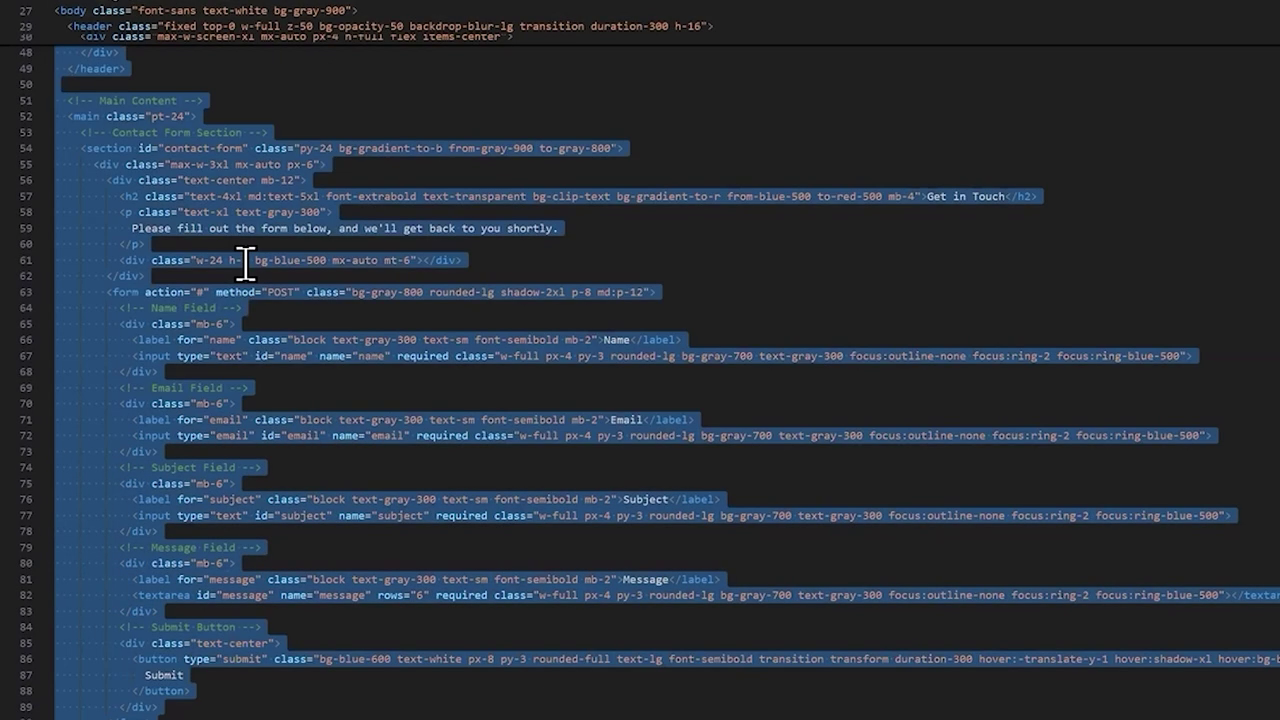
{"action": "key", "text": "ctrl+v"}
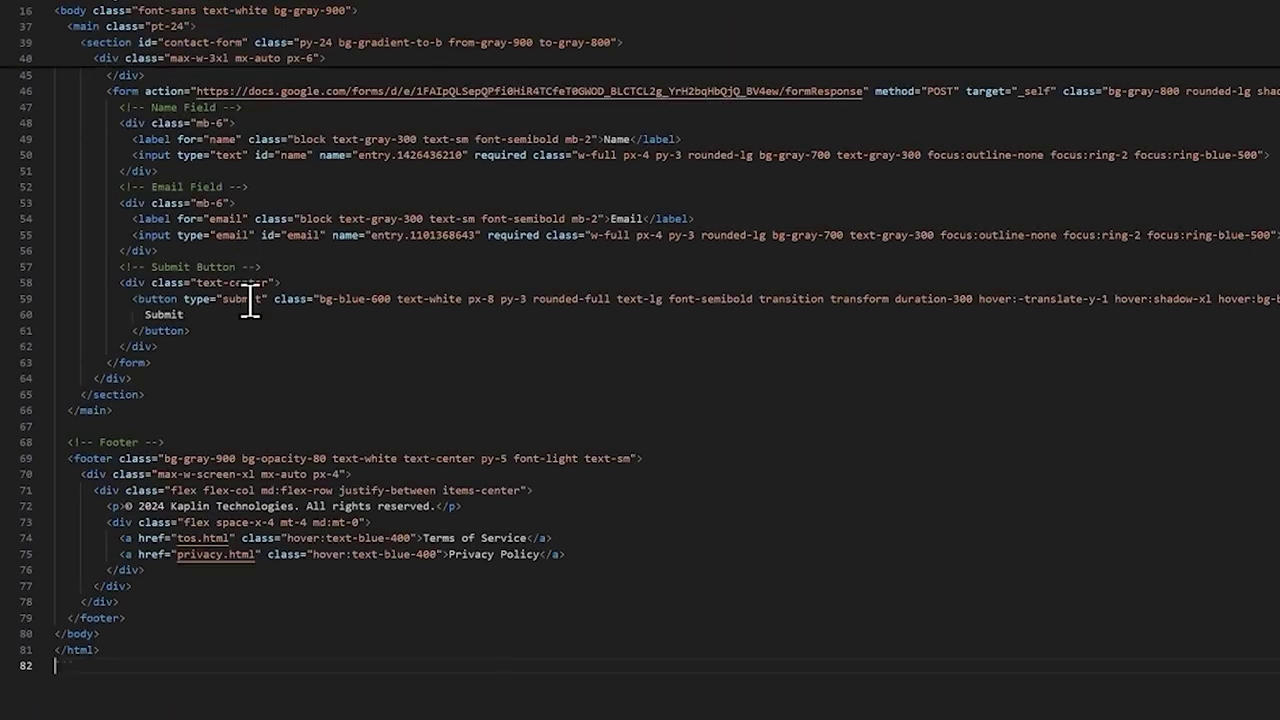
{"action": "scroll", "coordinate": [405, 230], "scroll_direction": "up", "scroll_amount": 4}
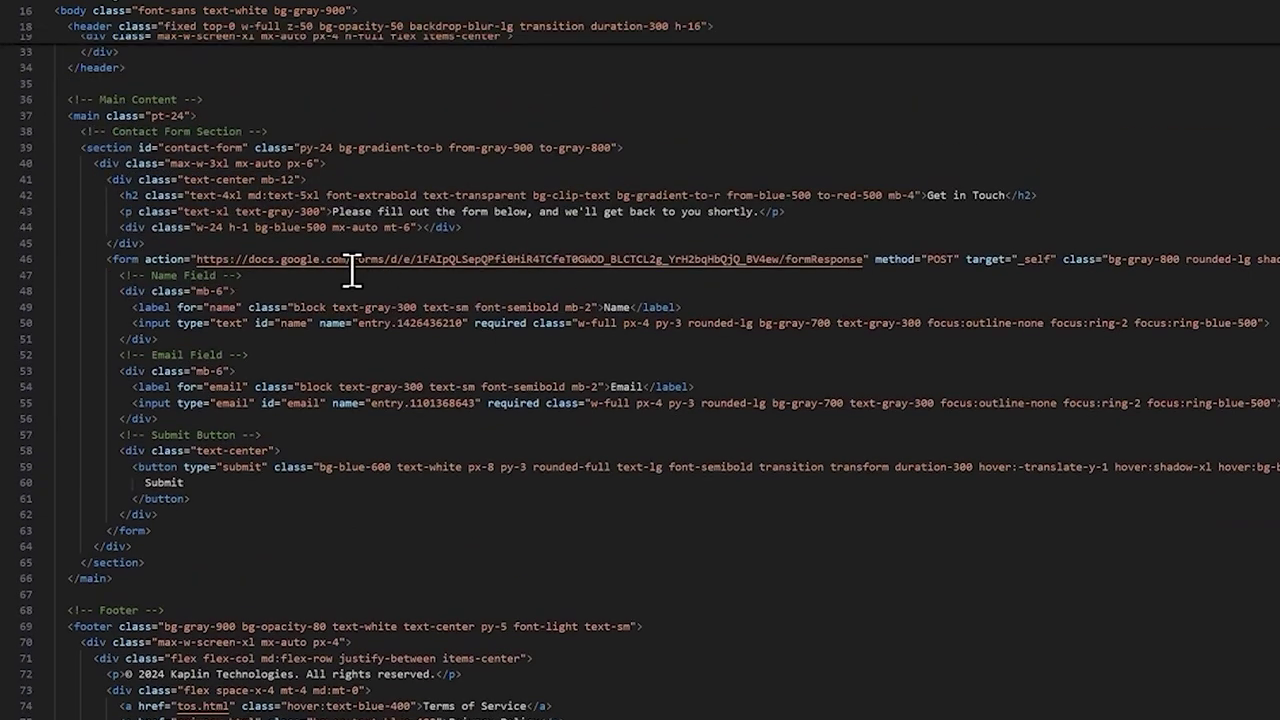
{"action": "left_click_drag", "start_coordinate": [360, 323], "coordinate": [437, 323]}
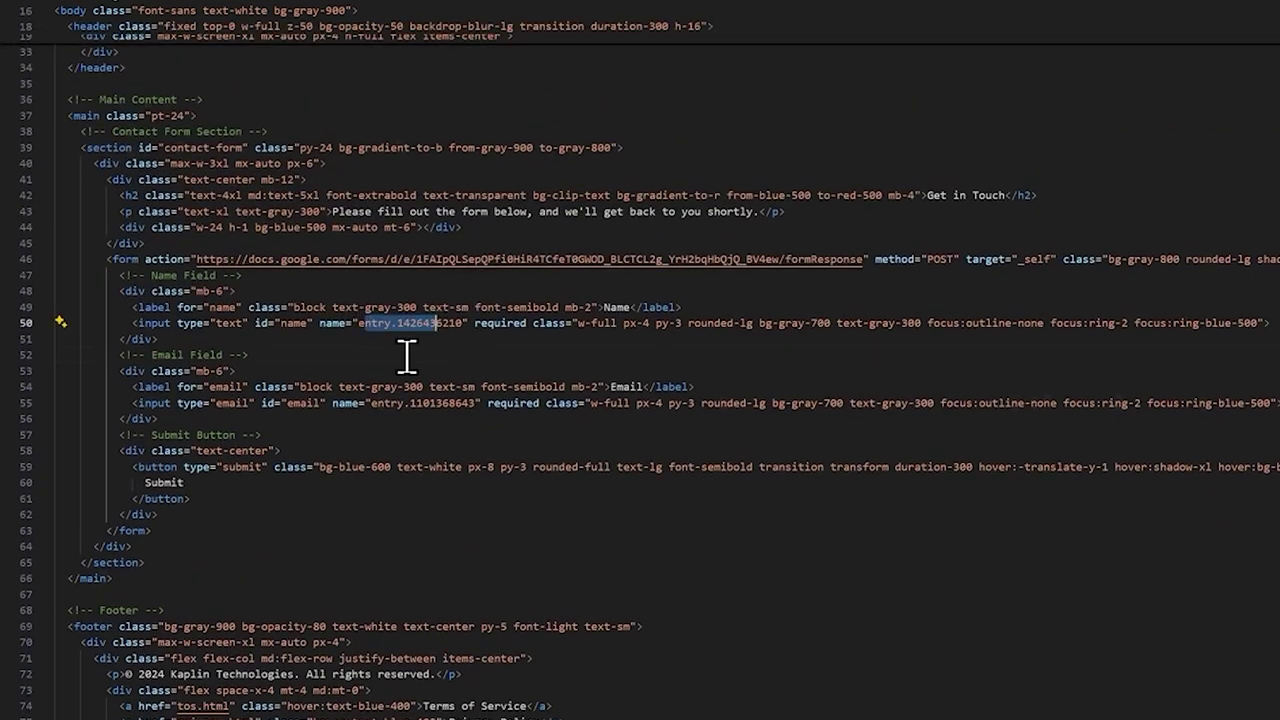
{"action": "left_click", "coordinate": [406, 355]}
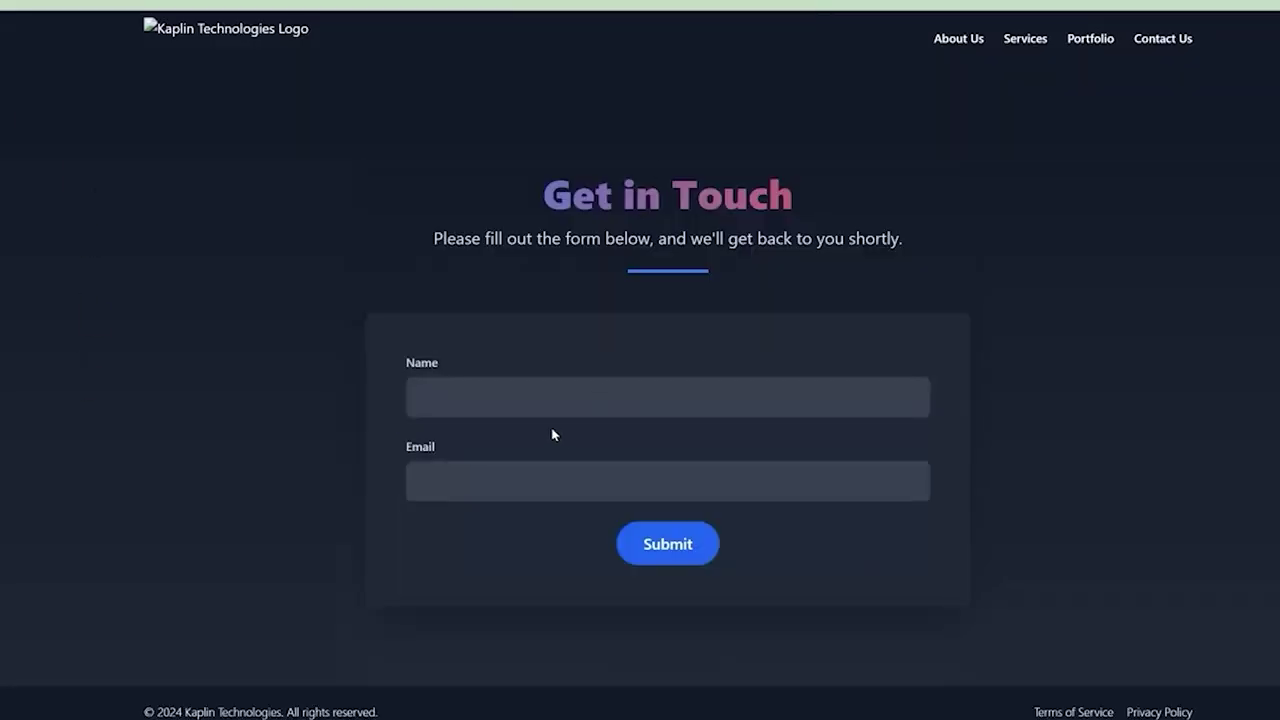
Submit the live contact form with a test name and email address
{"action": "left_click", "coordinate": [580, 391]}
{"action": "type", "text": "Mark"}
{"action": "key", "text": "Tab"}
{"action": "type", "text": "test@gmail.com"}
{"action": "key", "text": "Return"}
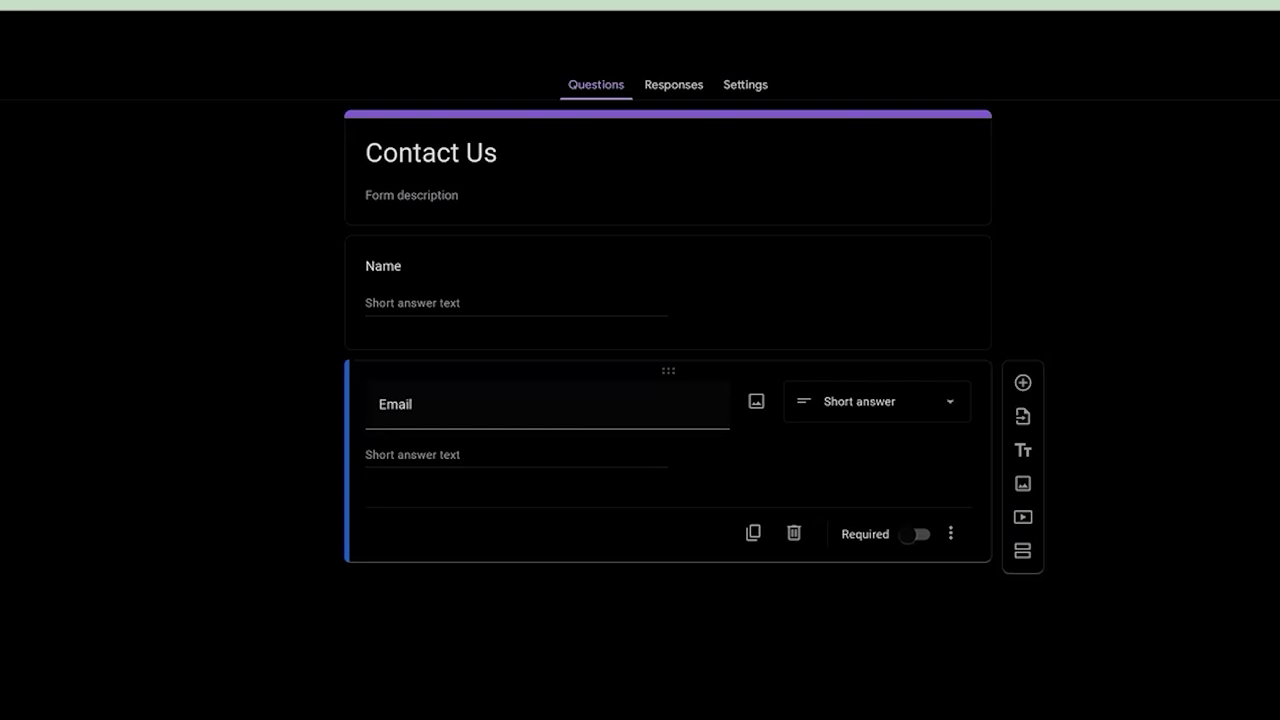
Turn off the organisation sign-in requirement under Responses settings and view the one collected response
{"action": "left_click", "coordinate": [742, 84]}
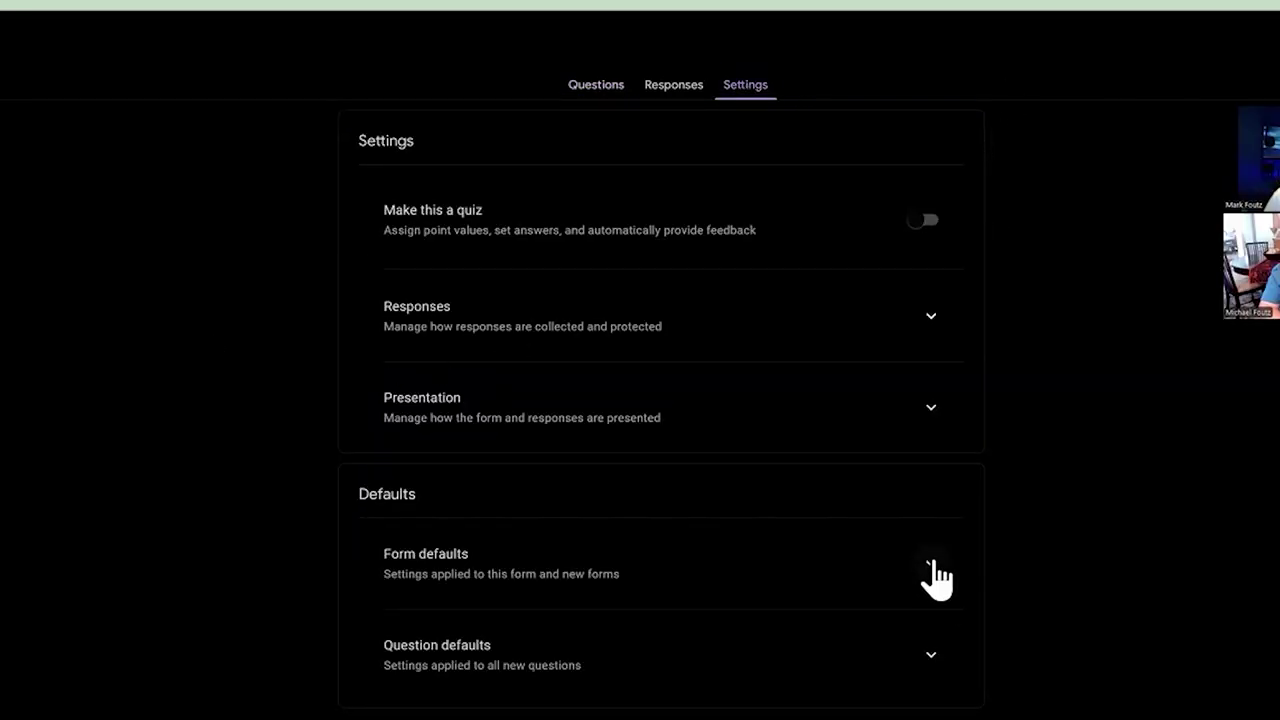
{"action": "left_click", "coordinate": [930, 316]}
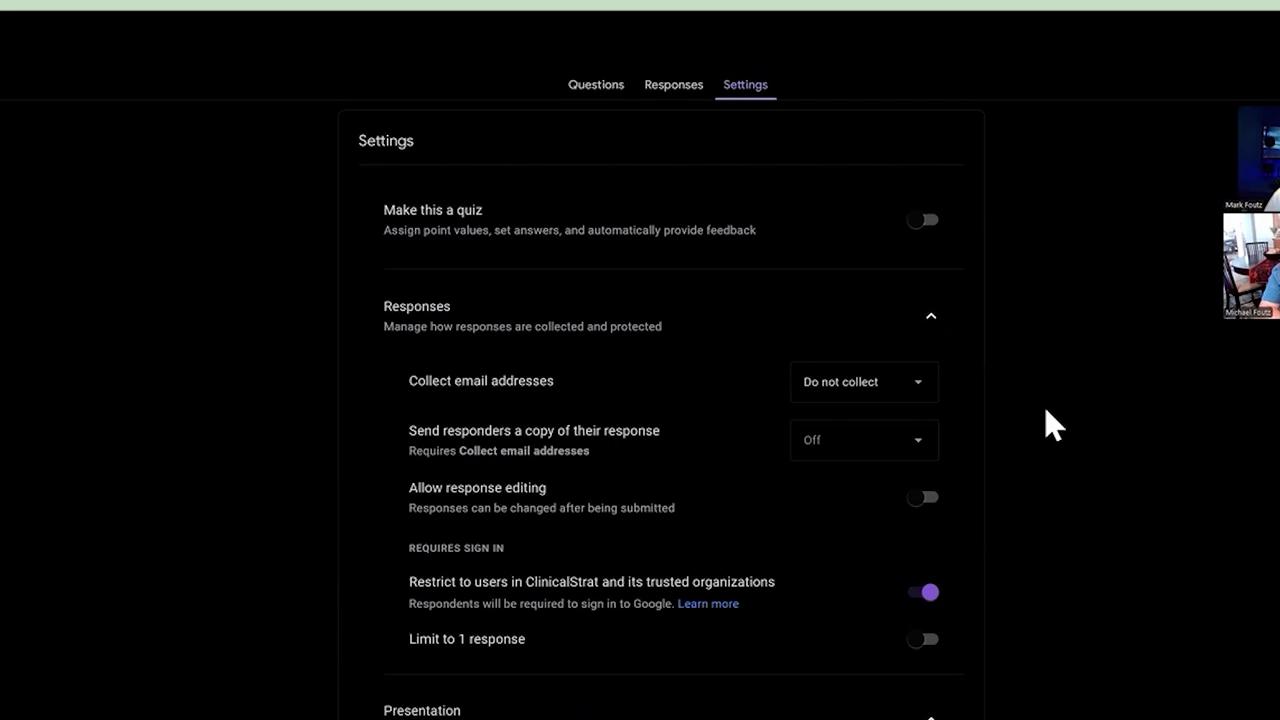
{"action": "left_click", "coordinate": [928, 592]}
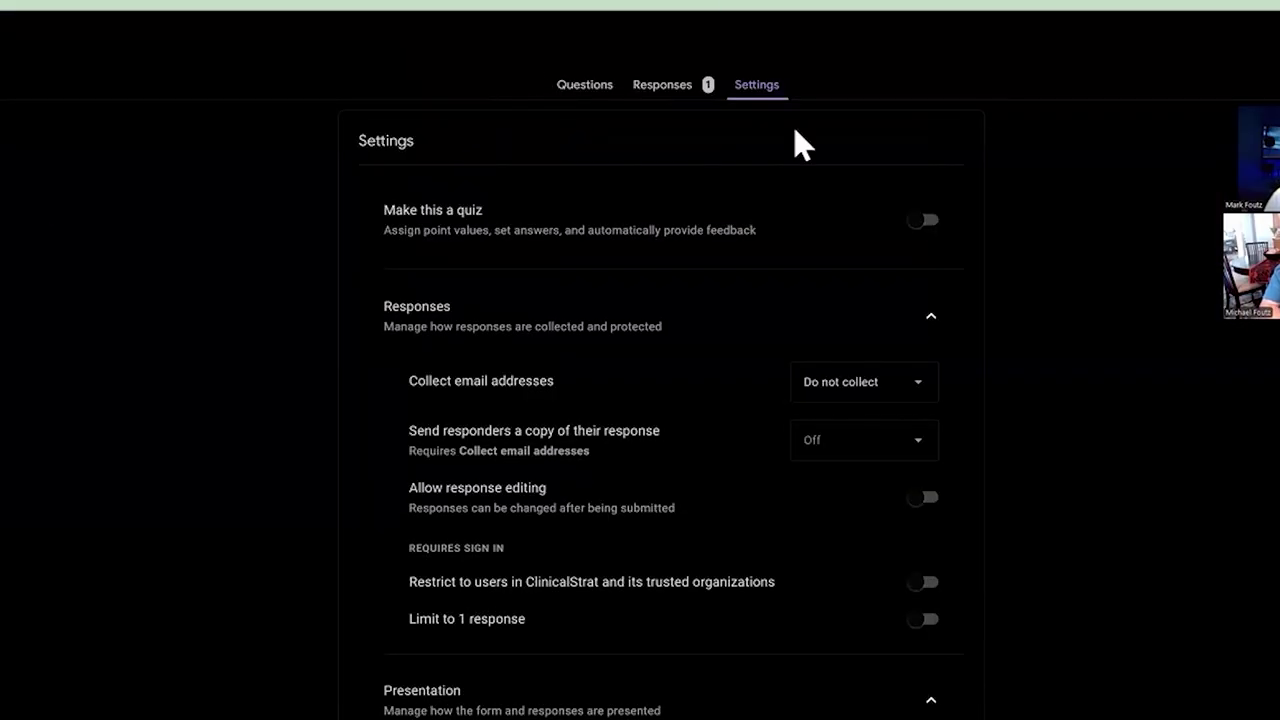
{"action": "left_click", "coordinate": [690, 90]}
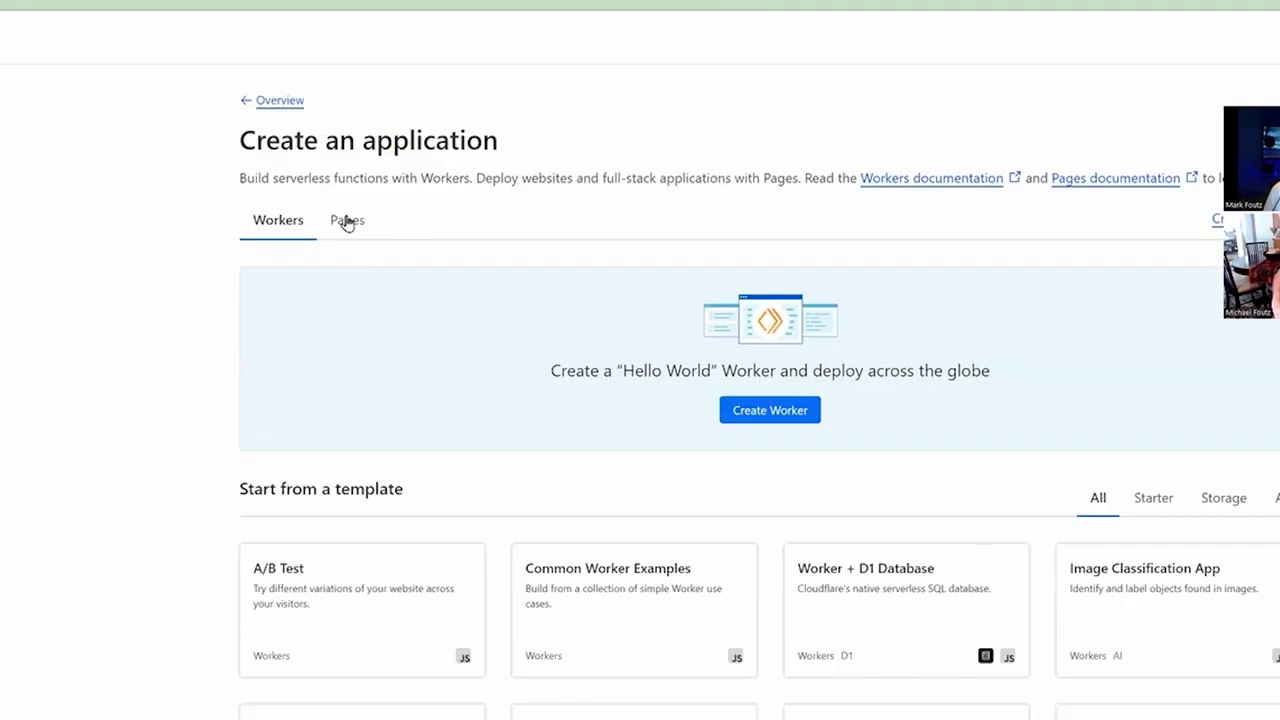
Create a Pages upload-assets project named kaplintech, replacing the invalid name 'Kaplin.Tech'
{"action": "left_click", "coordinate": [346, 220]}
{"action": "scroll", "coordinate": [350, 331], "scroll_direction": "down", "scroll_amount": 1}
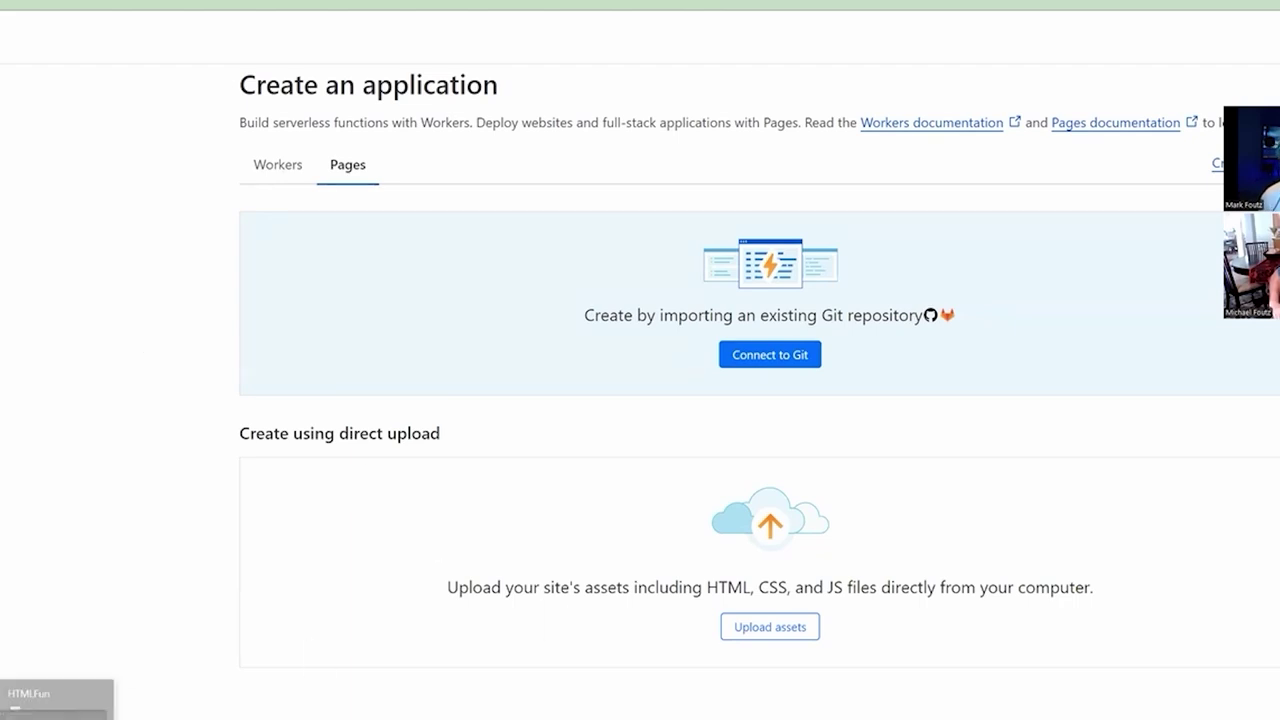
{"action": "left_click", "coordinate": [57, 700]}
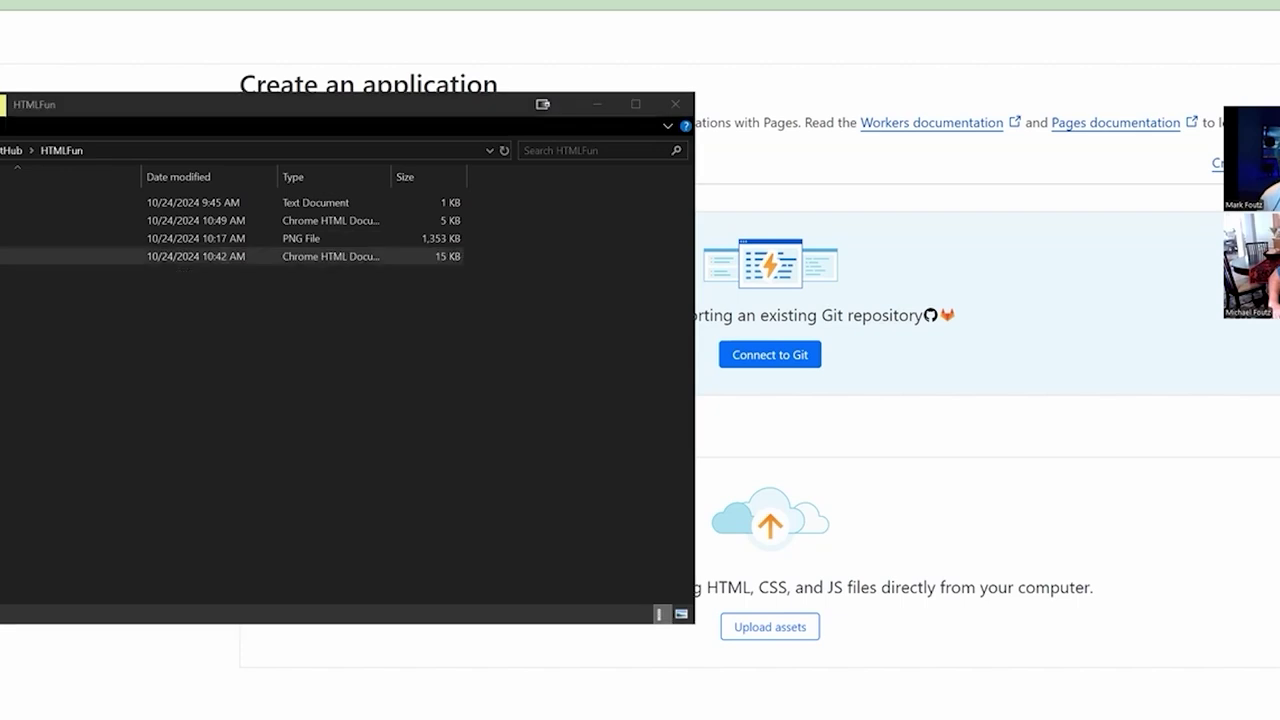
{"action": "key", "text": "alt+Tab"}
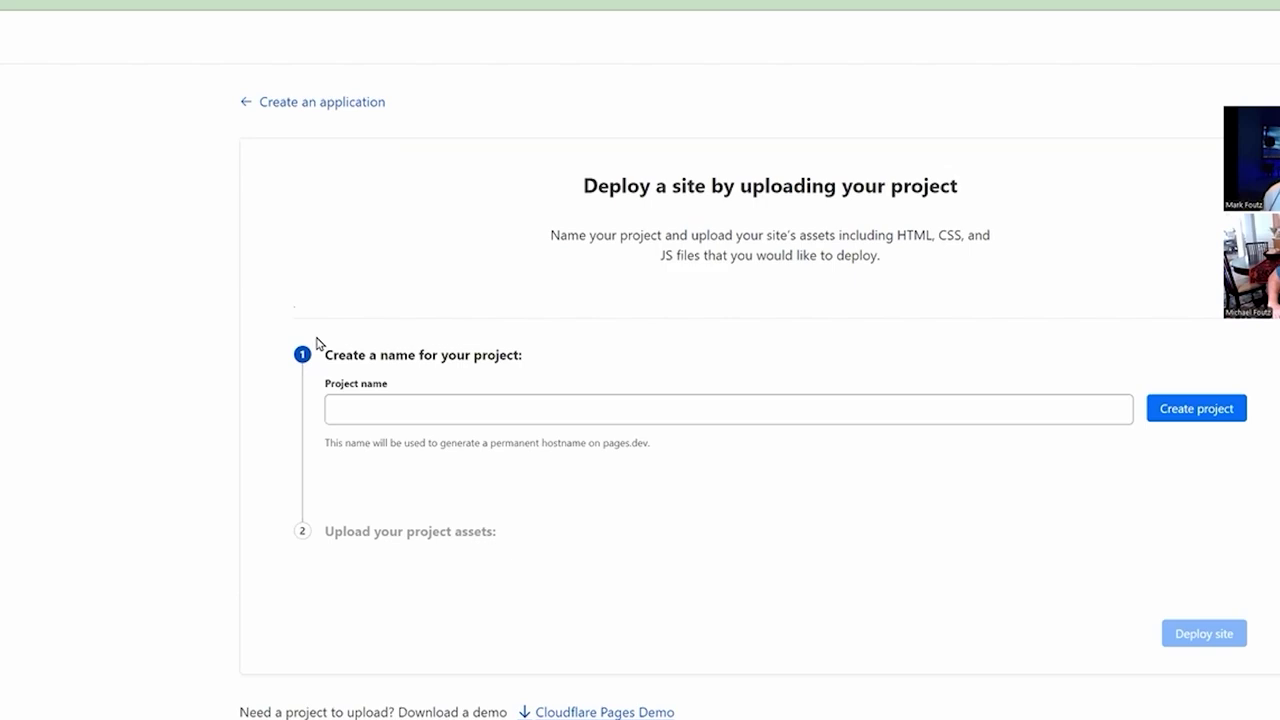
{"action": "left_click", "coordinate": [314, 417]}
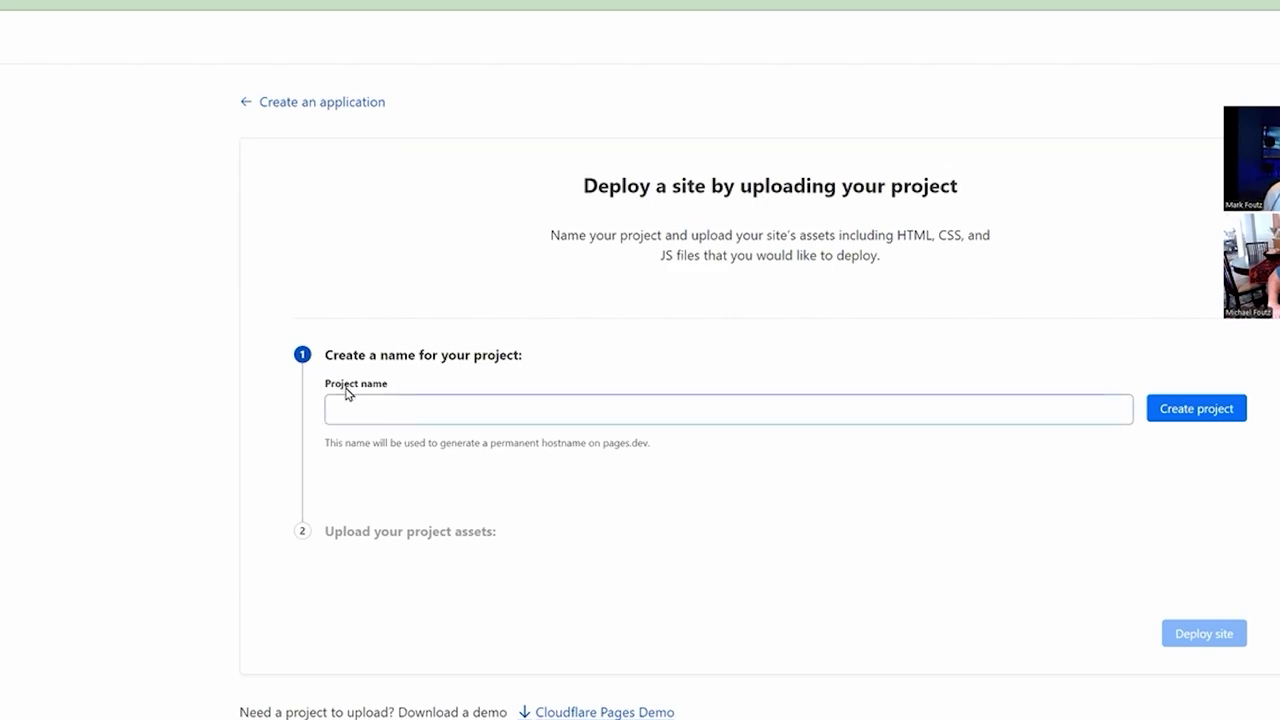
{"action": "left_click", "coordinate": [376, 406]}
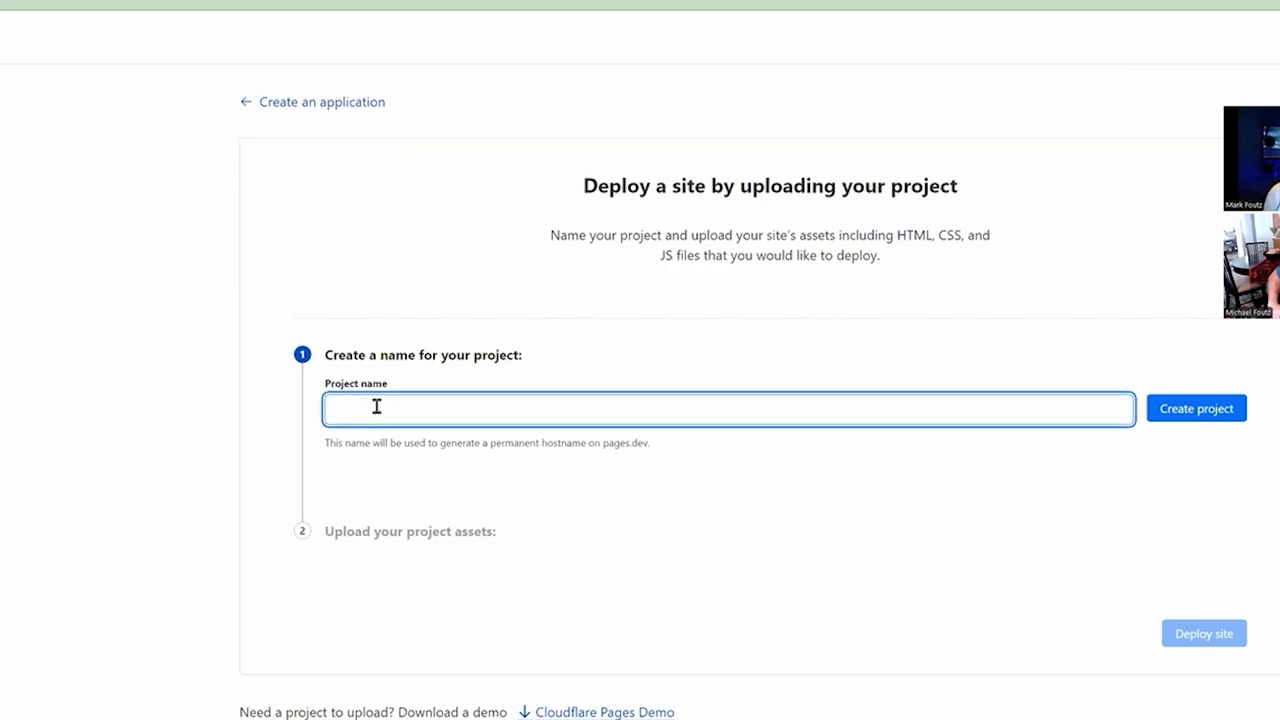
{"action": "type", "text": "Kaplin.Tech"}
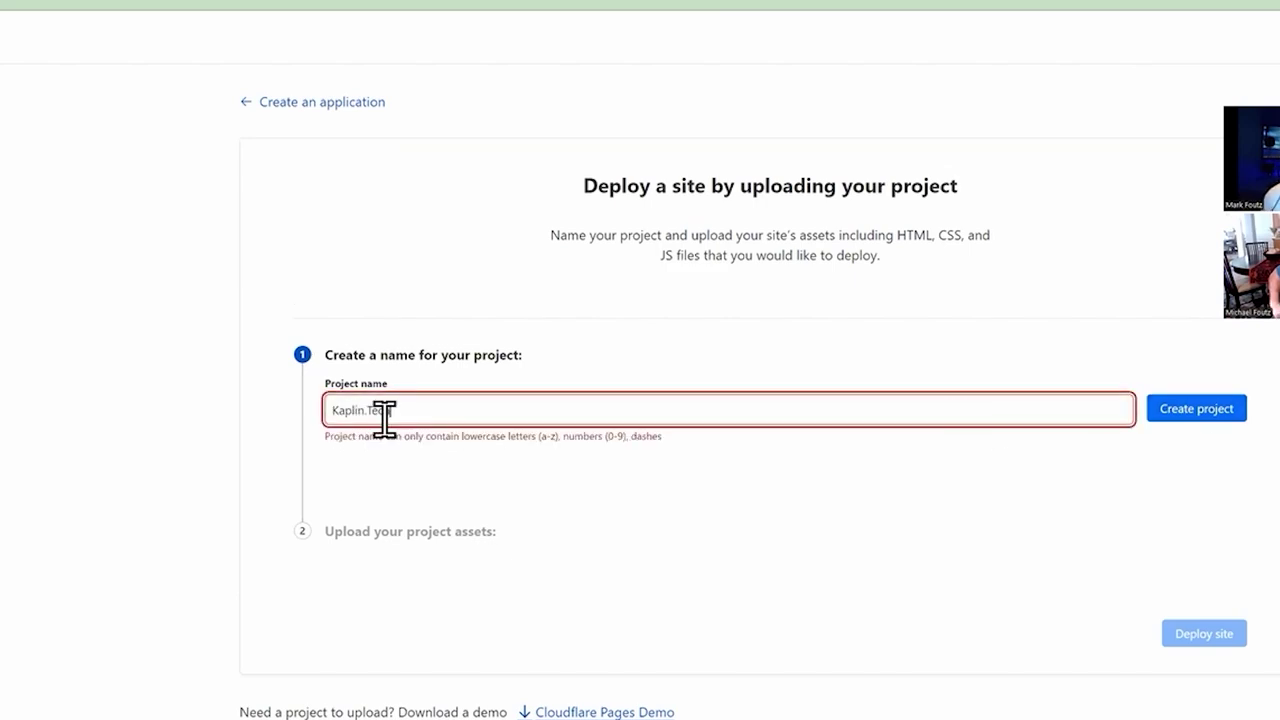
{"action": "key", "text": "Left"}
{"action": "key", "text": "Left"}
{"action": "key", "text": "Left"}
{"action": "left_click_drag", "start_coordinate": [509, 409], "coordinate": [200, 434]}
{"action": "type", "text": "kaplintech"}
{"action": "key", "text": "Return"}
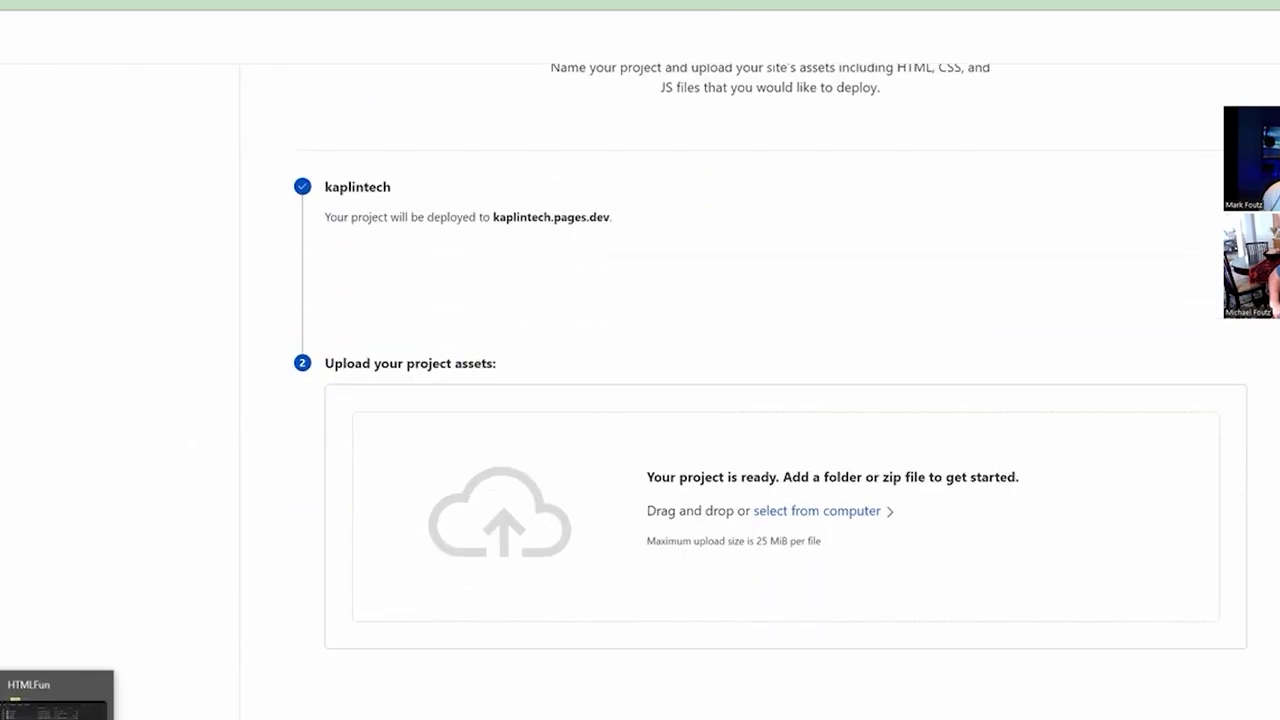
Upload the HTMLFun site folder, deploy it, and continue to the project's deployments
{"action": "left_click", "coordinate": [57, 695]}
{"action": "key", "text": "shift+Up"}
{"action": "key", "text": "shift+Up"}
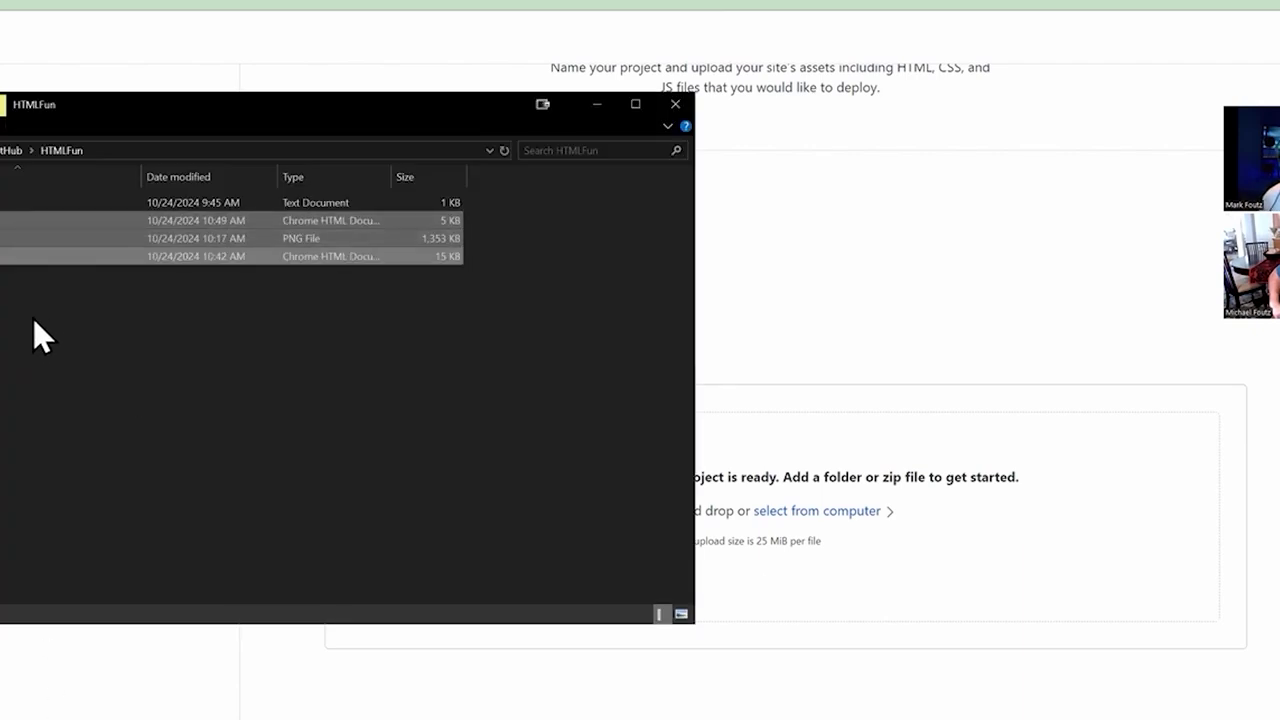
{"action": "left_click_drag", "start_coordinate": [45, 255], "coordinate": [918, 498]}
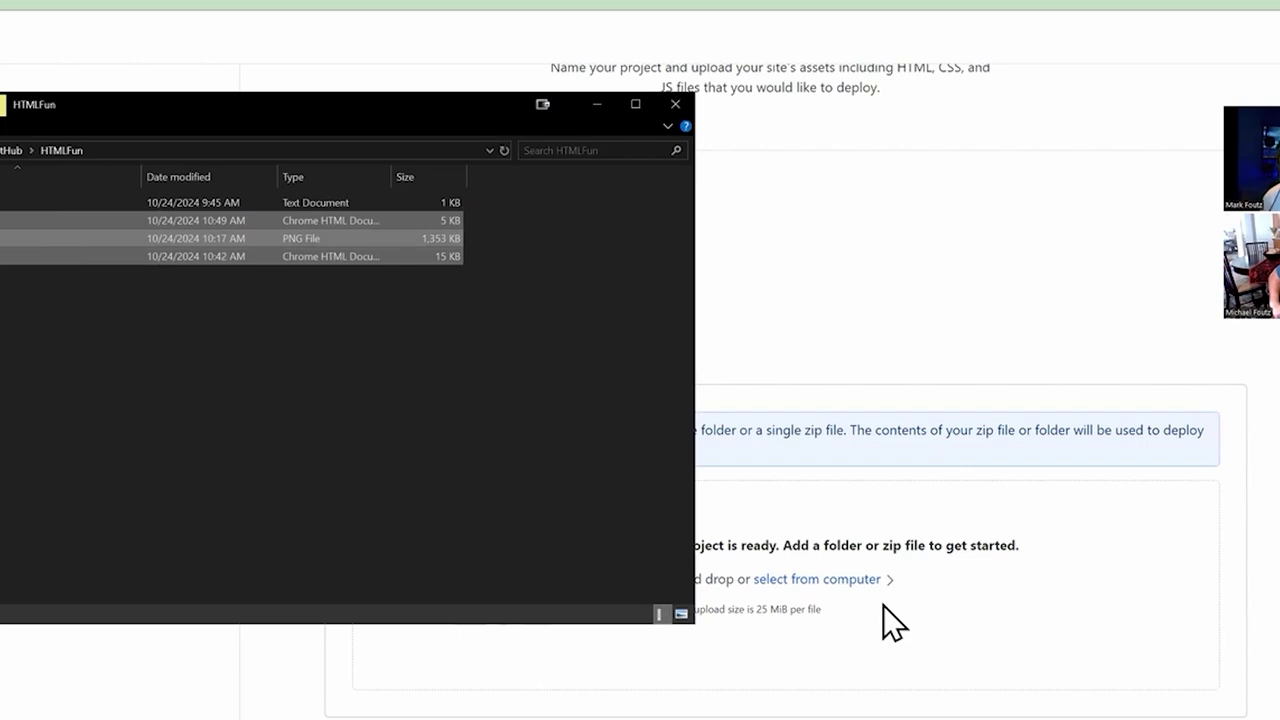
{"action": "left_click", "coordinate": [883, 605]}
{"action": "left_click", "coordinate": [828, 580]}
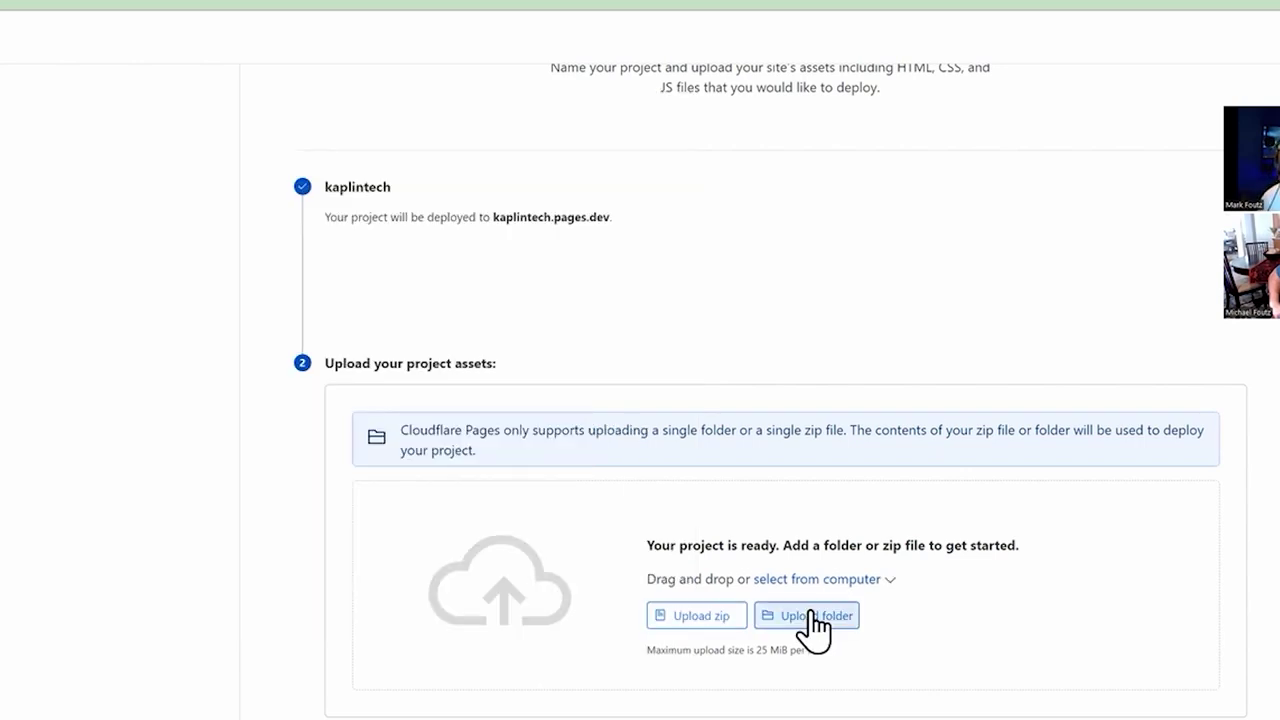
{"action": "left_click", "coordinate": [811, 615]}
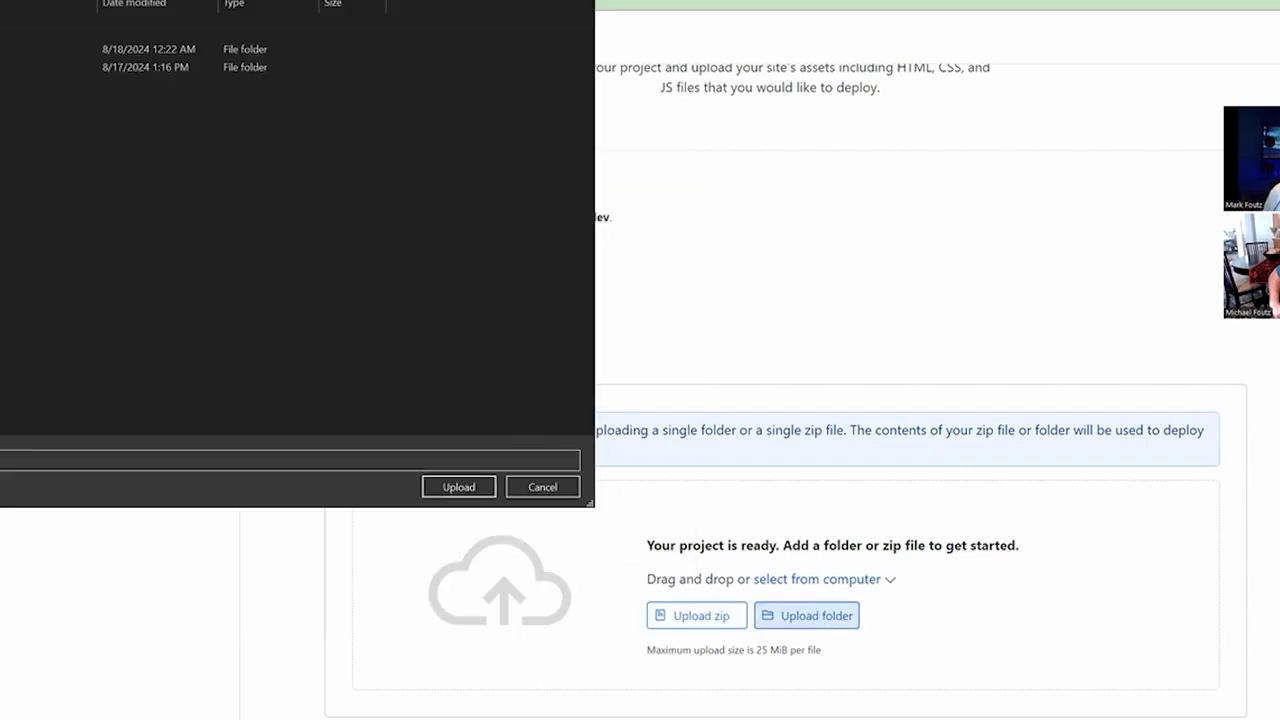
{"action": "left_click", "coordinate": [457, 486]}
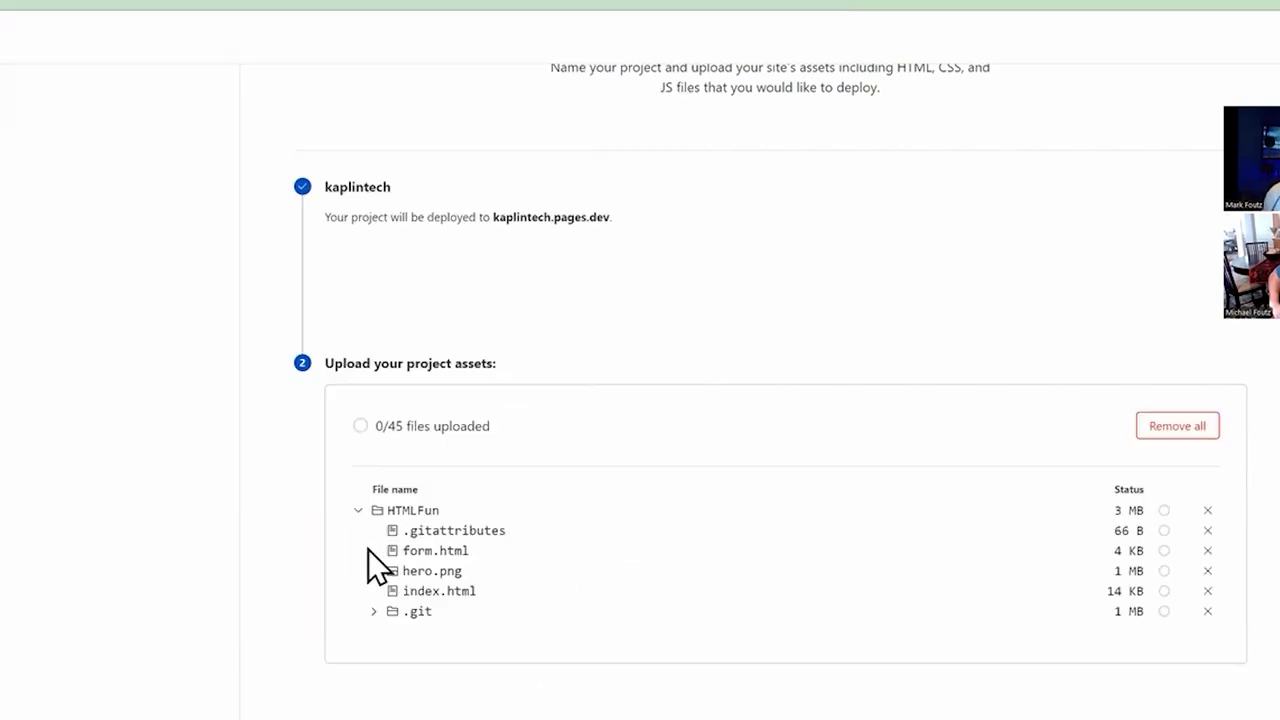
{"action": "scroll", "coordinate": [380, 514], "scroll_direction": "down", "scroll_amount": 1}
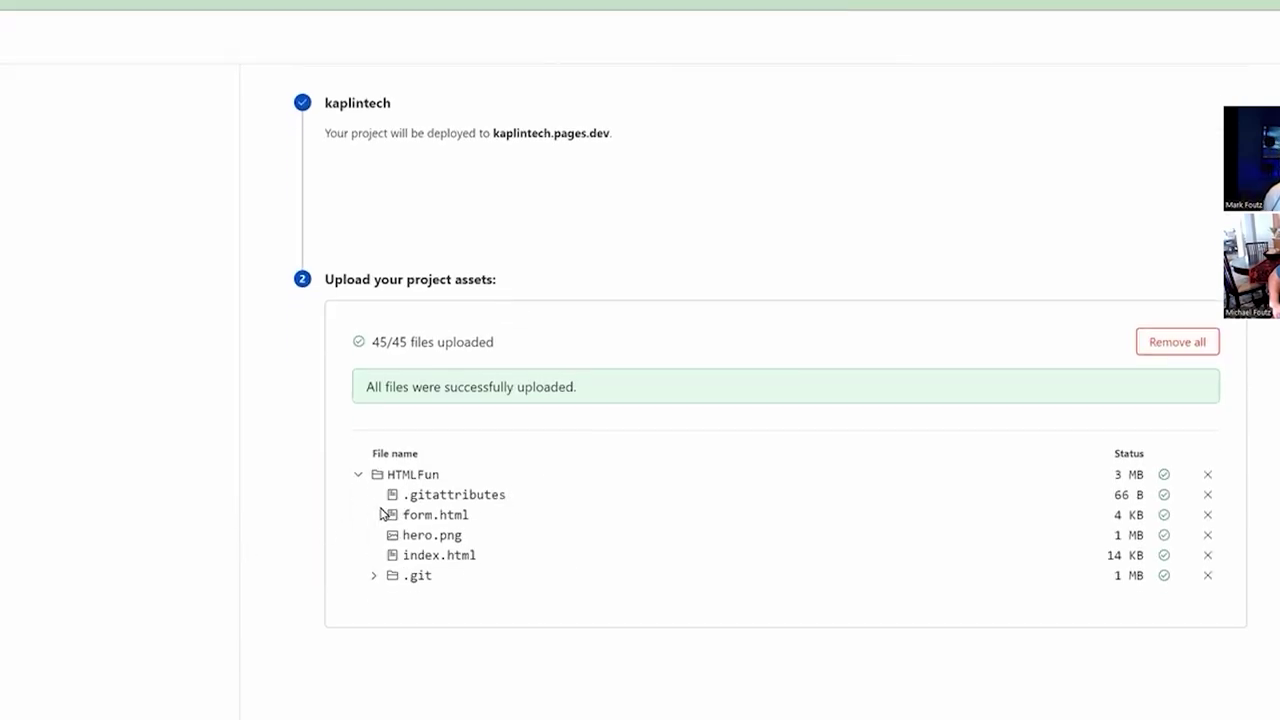
{"action": "scroll", "coordinate": [357, 514], "scroll_direction": "down", "scroll_amount": 1}
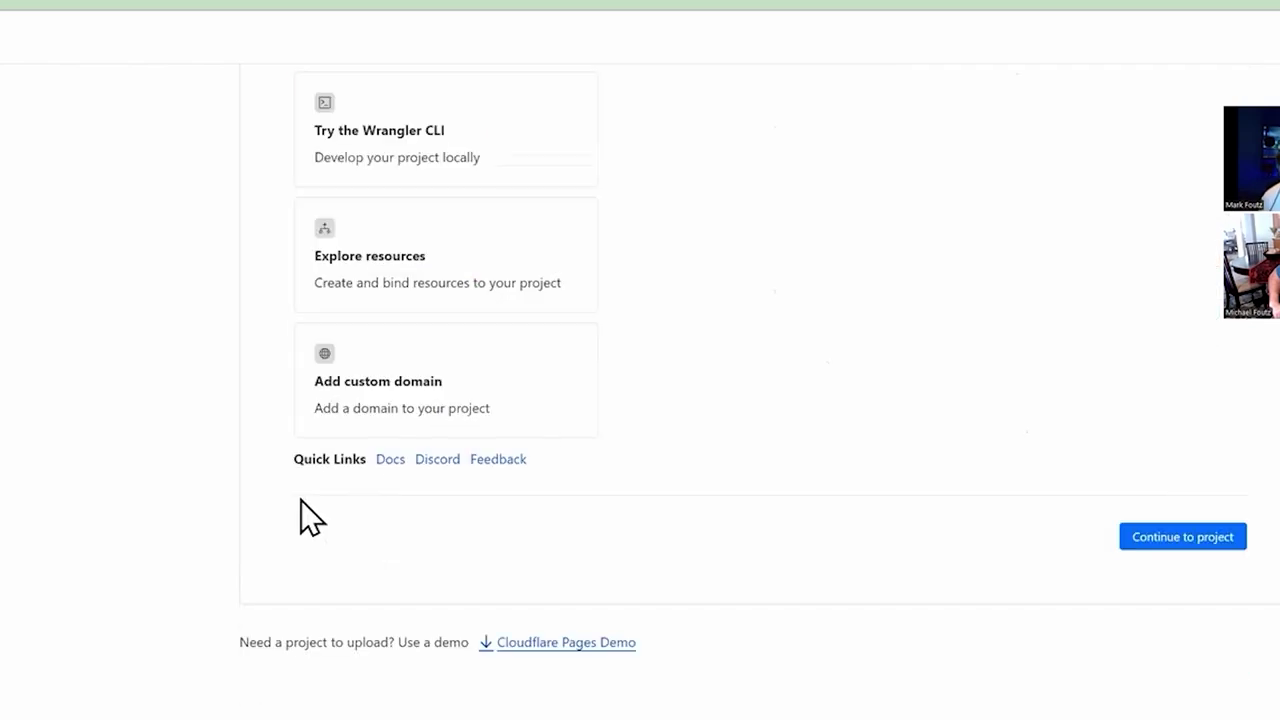
{"action": "scroll", "coordinate": [225, 355], "scroll_direction": "up", "scroll_amount": 2}
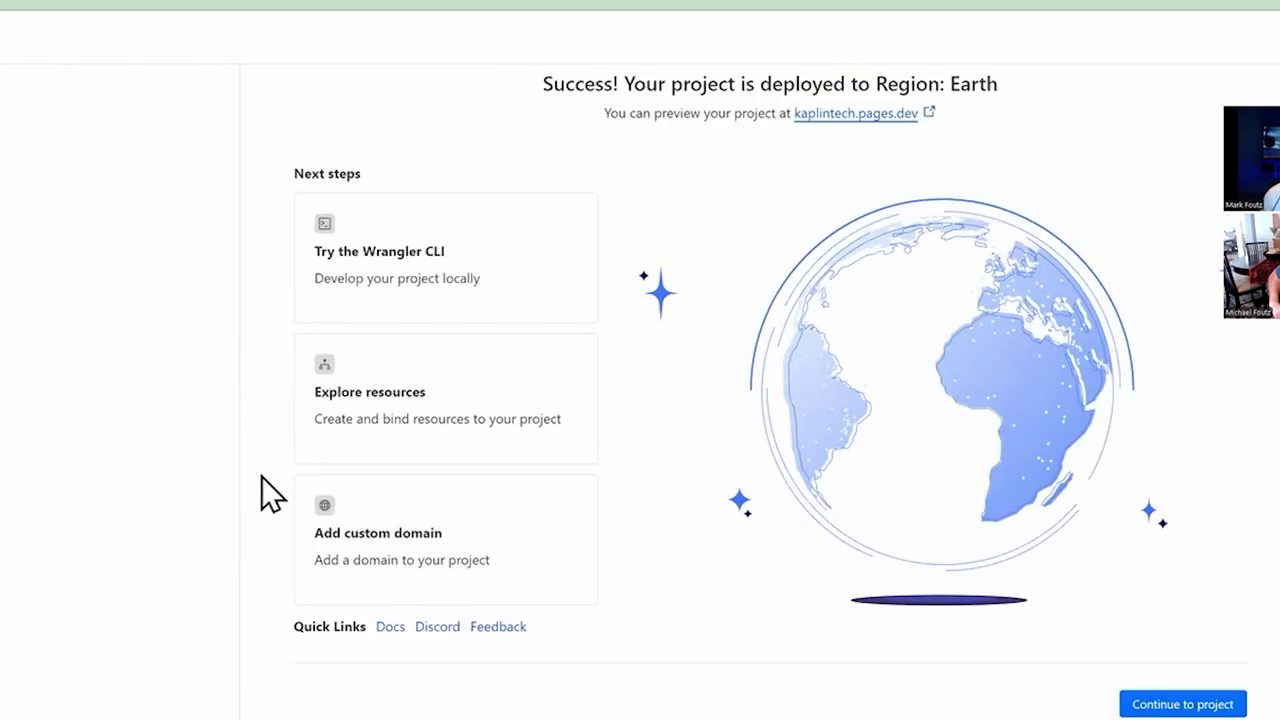
{"action": "left_click", "coordinate": [1114, 703]}
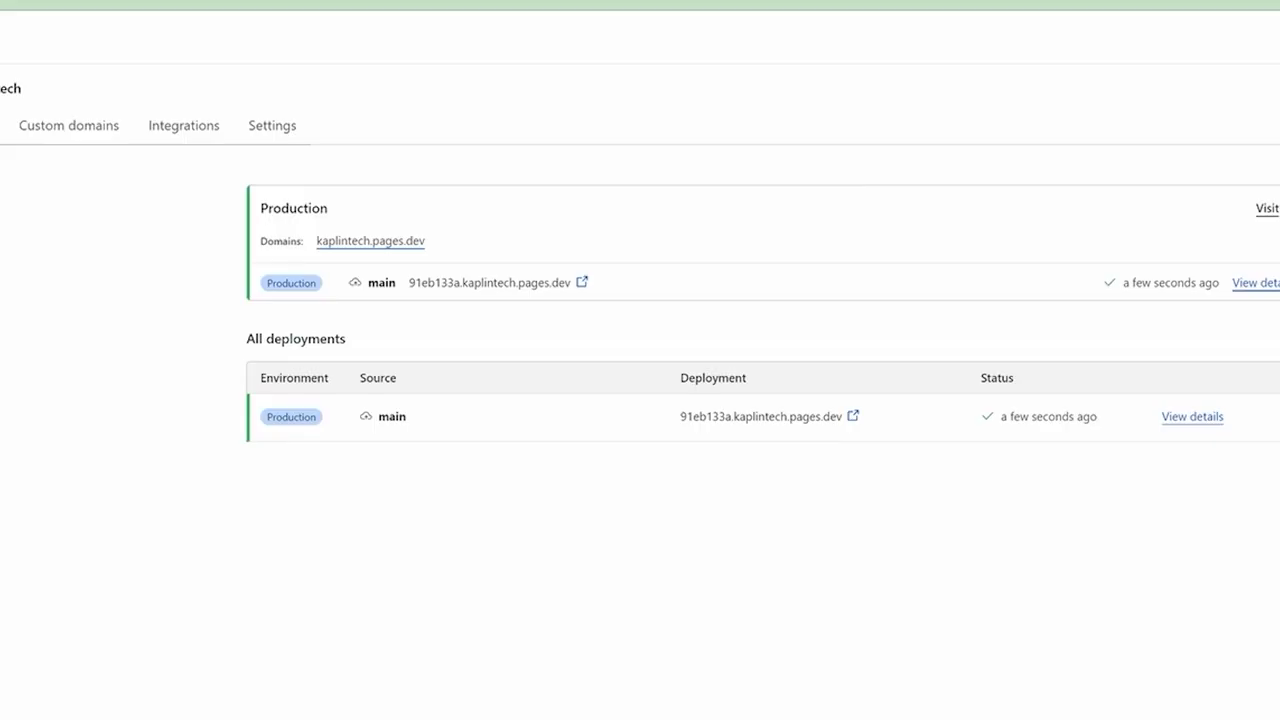
Add kaplin.tech as the project's custom domain and activate it with the new DNS record
{"action": "left_click", "coordinate": [68, 125]}
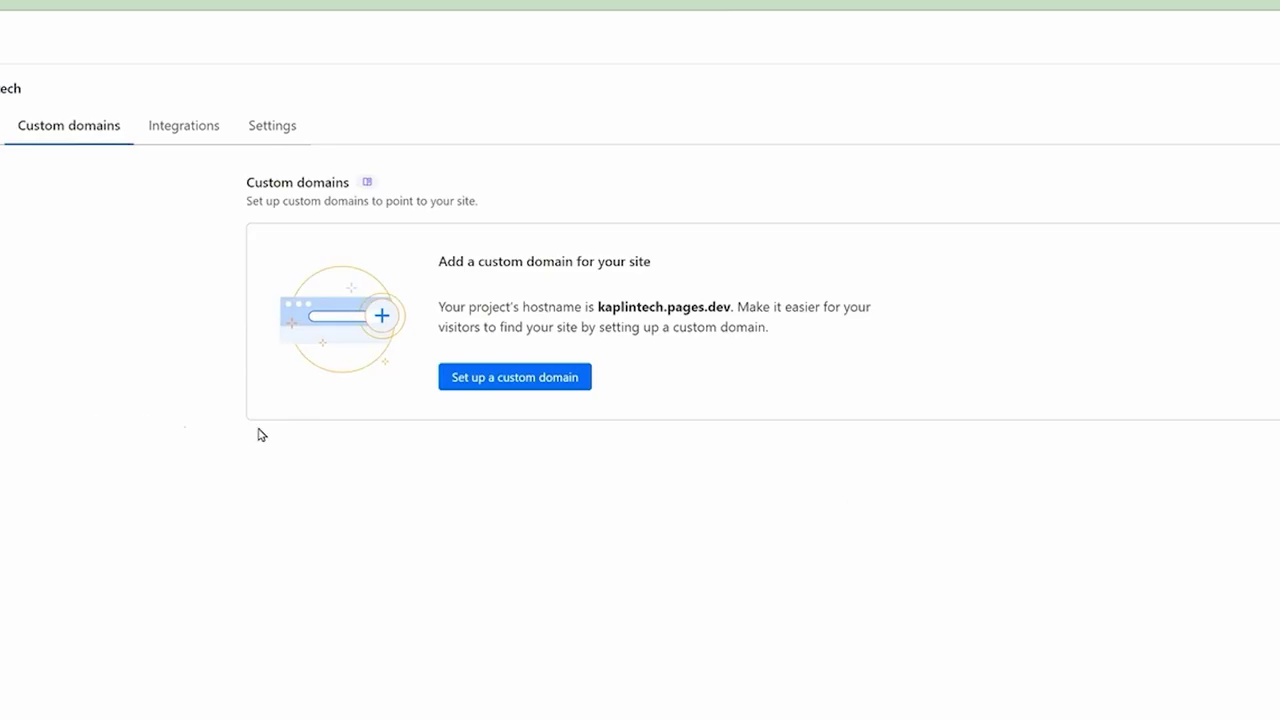
{"action": "left_click", "coordinate": [514, 380]}
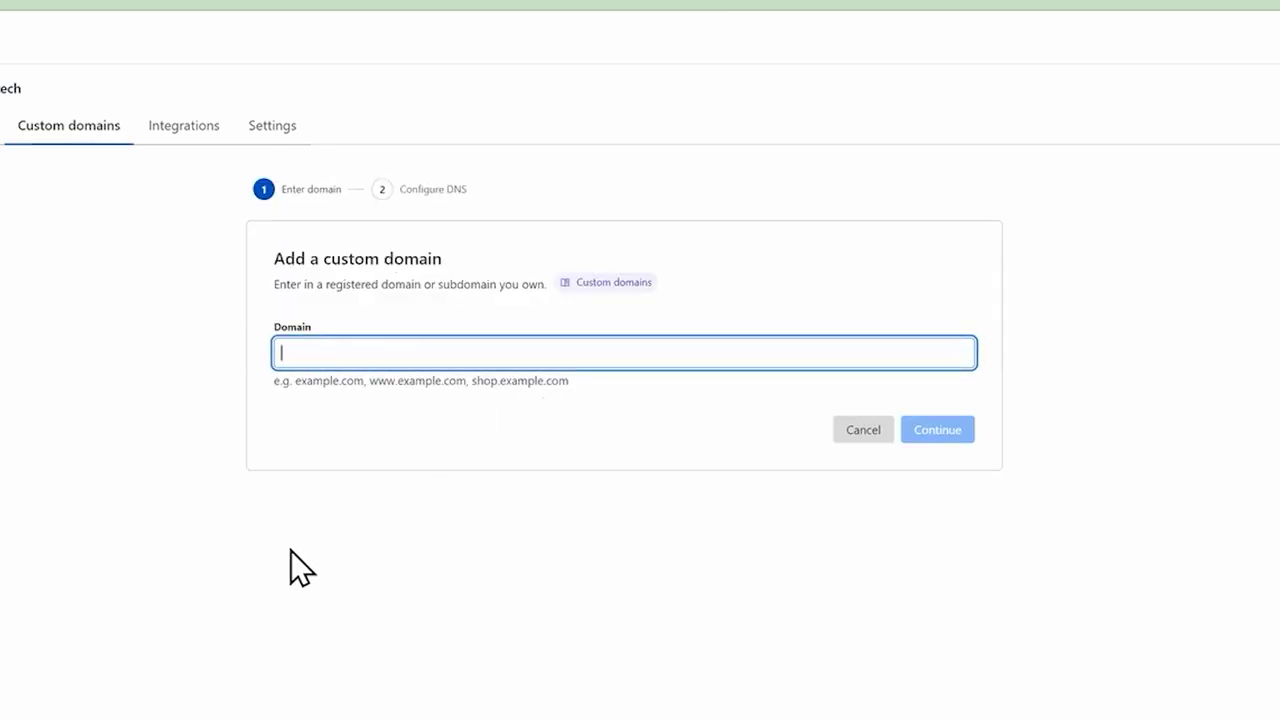
{"action": "type", "text": "ka"}
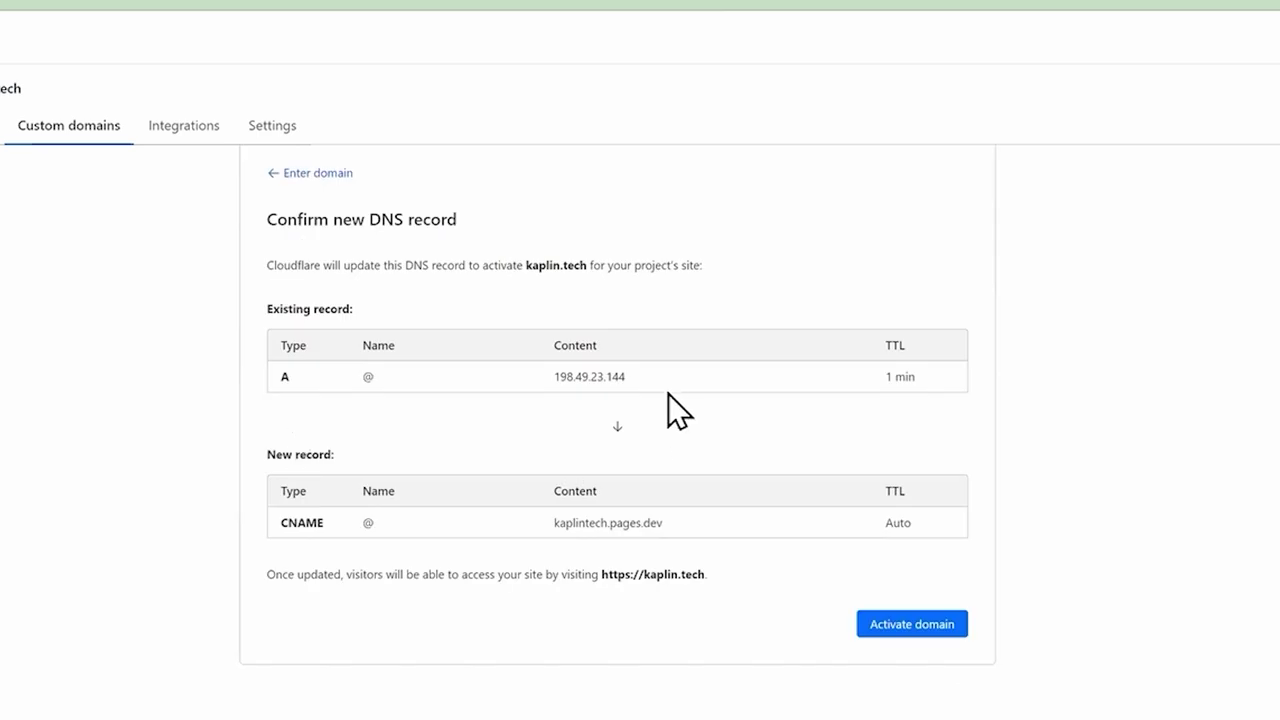
{"action": "left_click", "coordinate": [917, 640]}
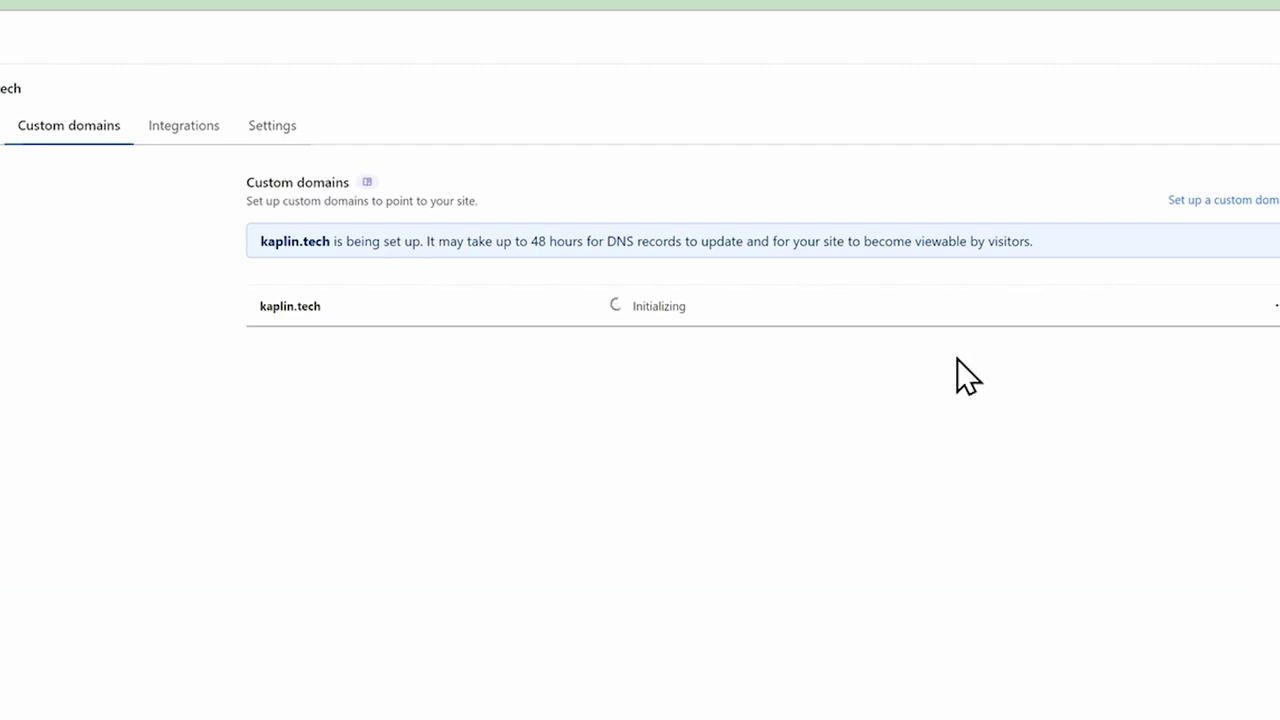
{"action": "left_click", "coordinate": [1258, 200]}
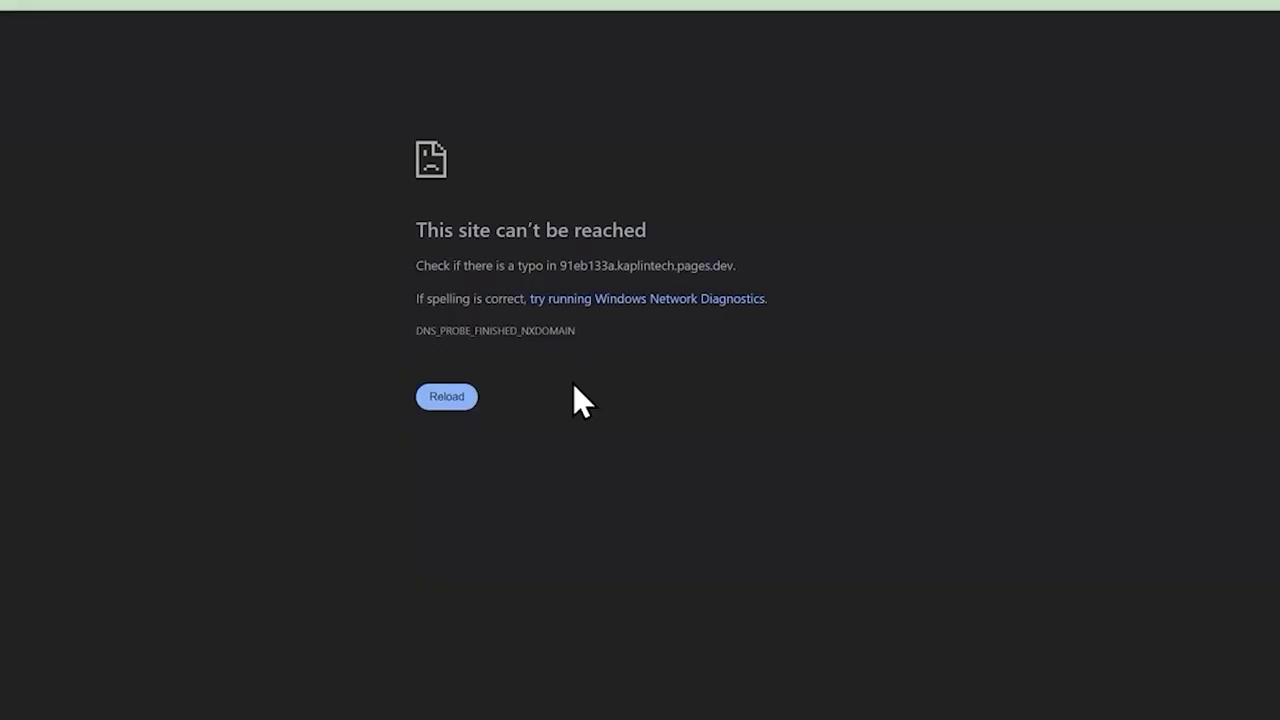
Highlight, then deselect, the DNS_PROBE error code on the failed deployment address
{"action": "left_click_drag", "start_coordinate": [420, 330], "coordinate": [534, 330]}
{"action": "left_click", "coordinate": [540, 330]}
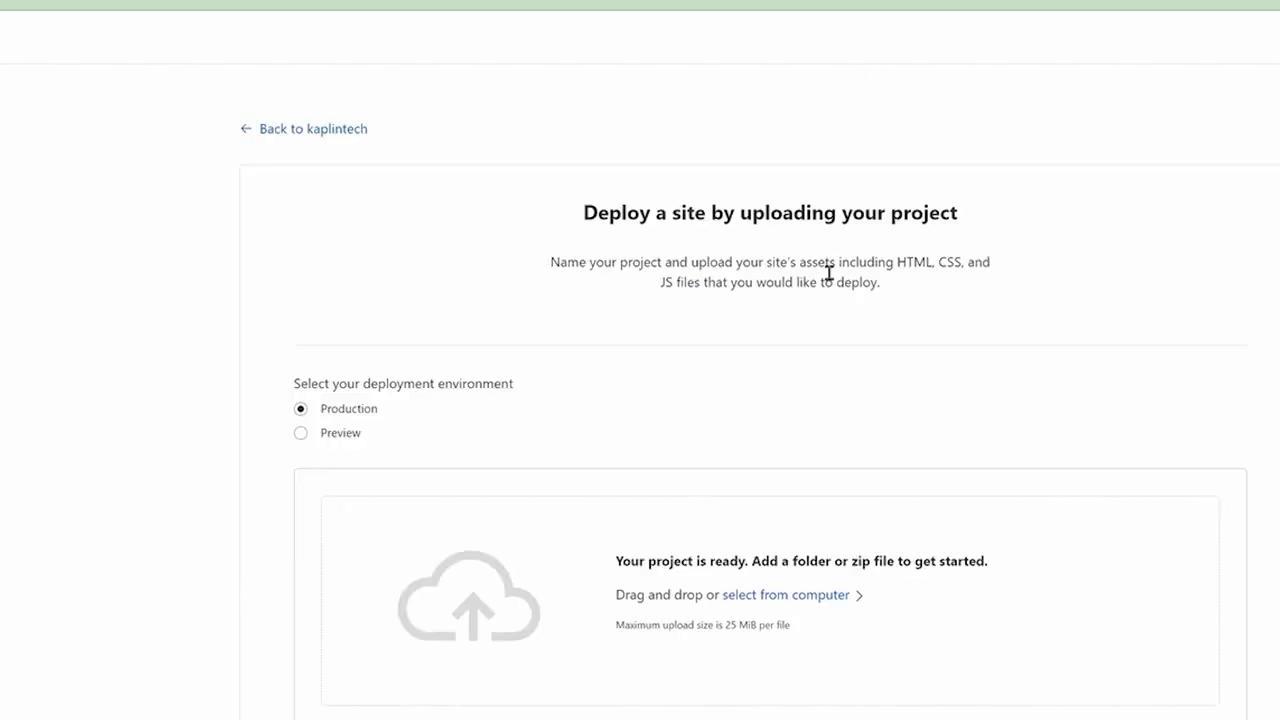
Upload all 45 HTMLFun files to the new deployment, then choose Remove all
{"action": "scroll", "coordinate": [89, 306], "scroll_direction": "down", "scroll_amount": 1}
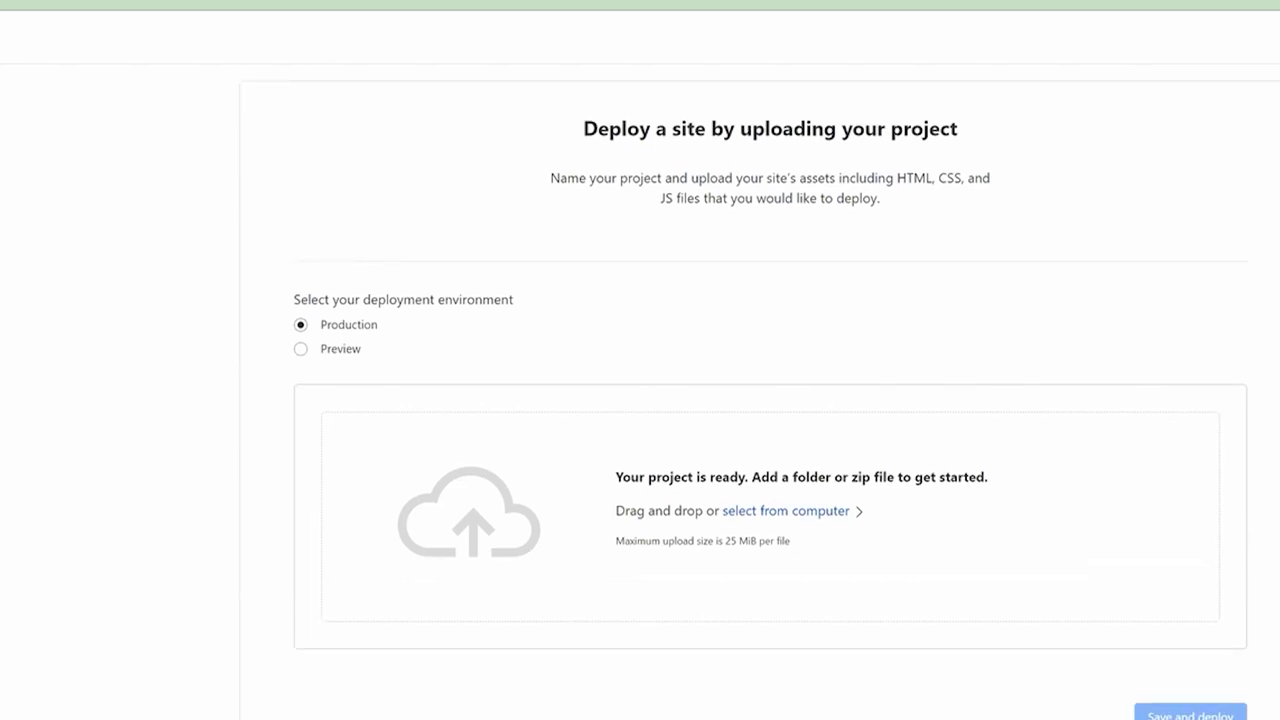
{"action": "left_click", "coordinate": [57, 700]}
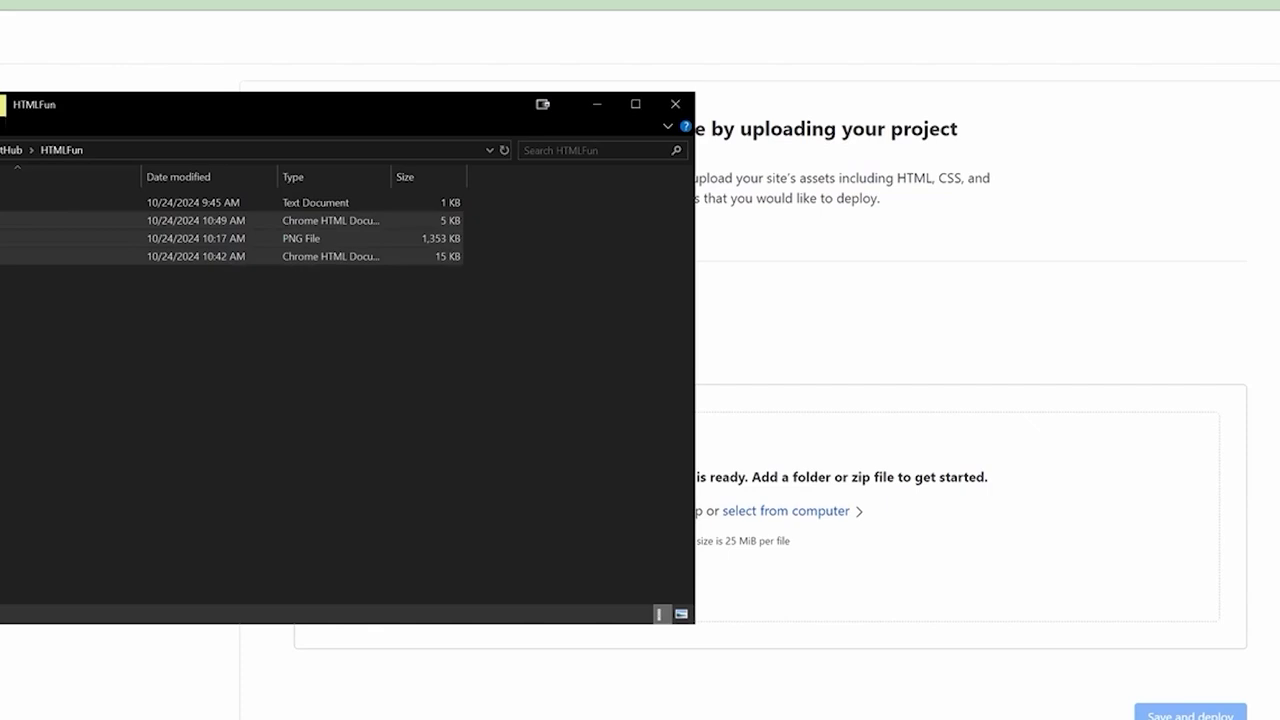
{"action": "left_click_drag", "start_coordinate": [193, 111], "coordinate": [116, 31]}
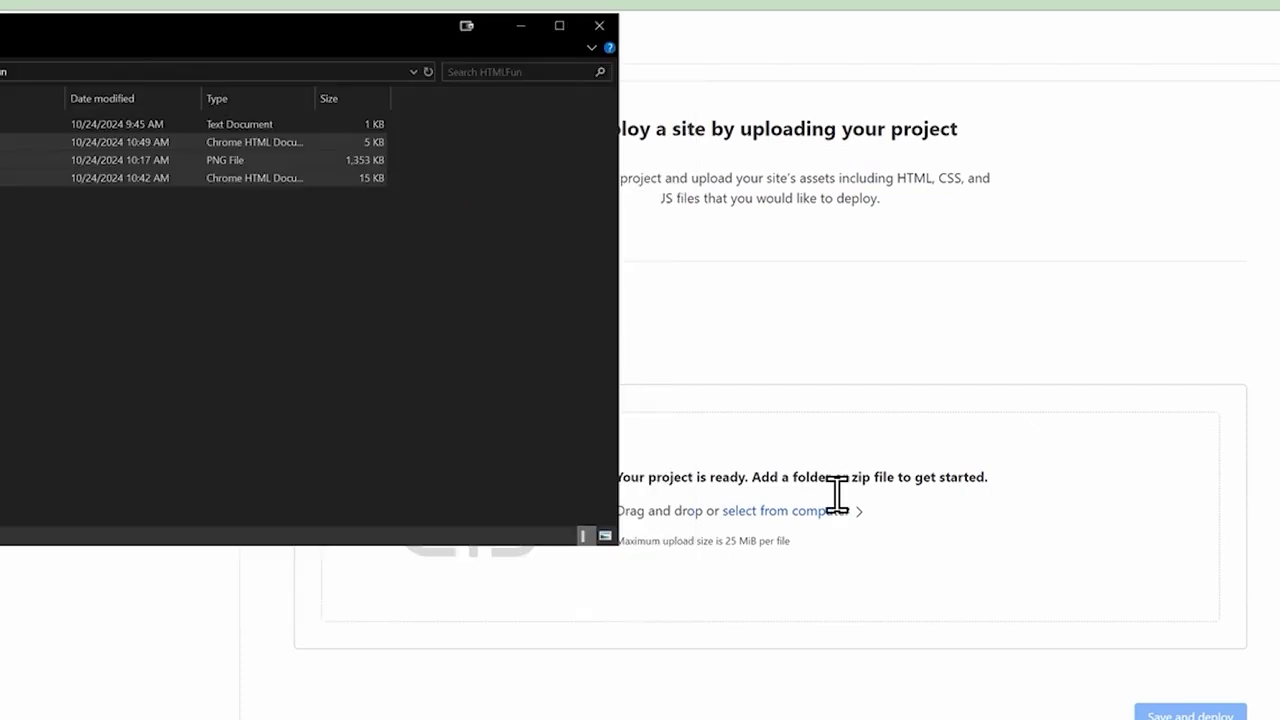
{"action": "left_click", "coordinate": [788, 517]}
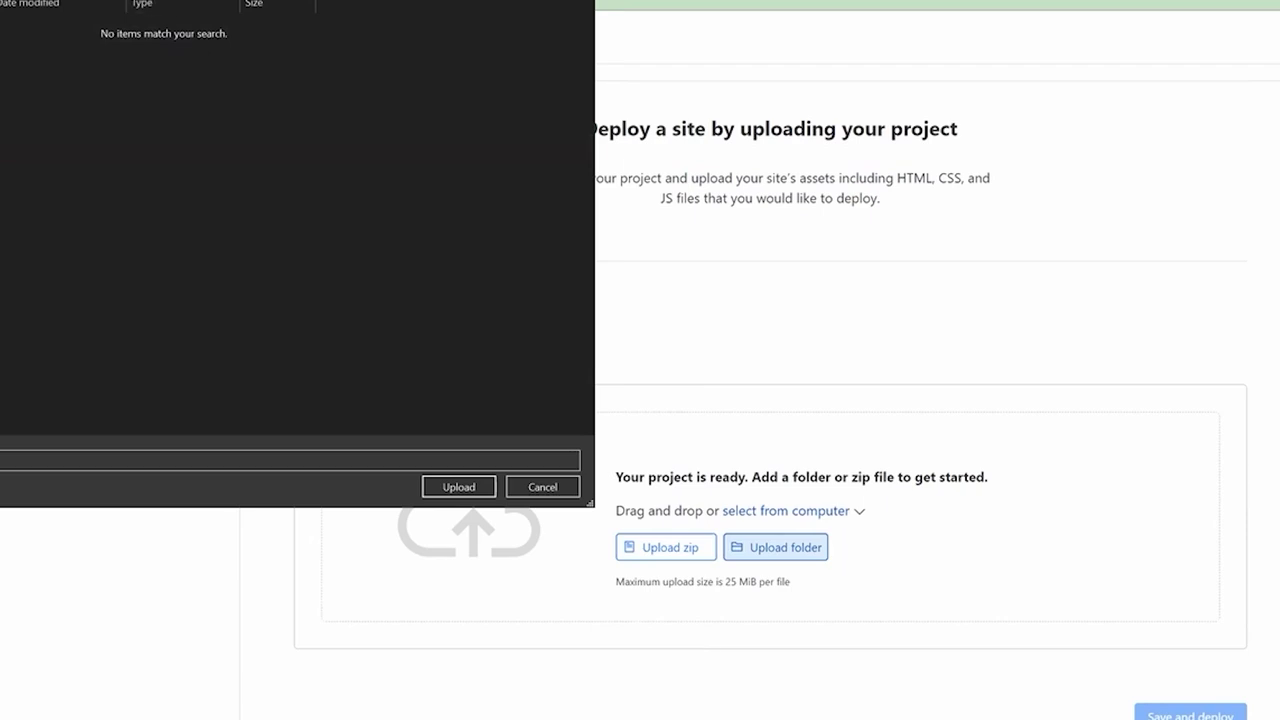
{"action": "left_click", "coordinate": [459, 487]}
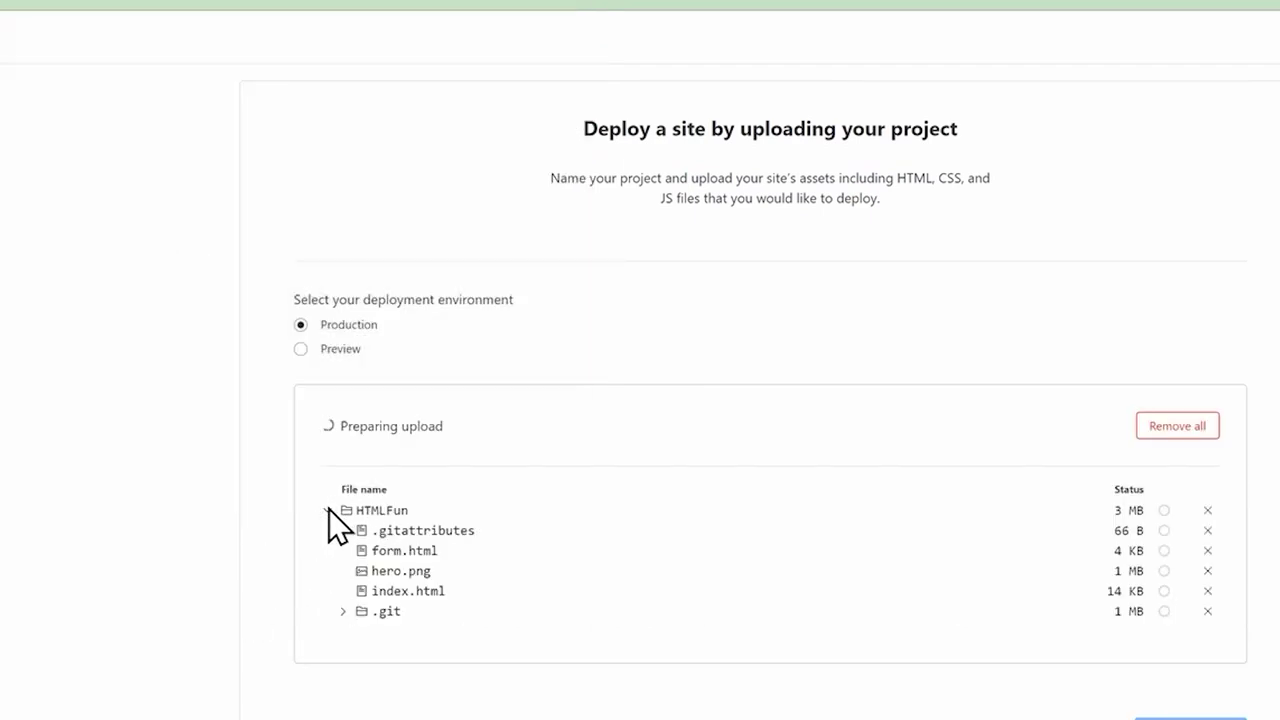
{"action": "scroll", "coordinate": [433, 640], "scroll_direction": "down", "scroll_amount": 2}
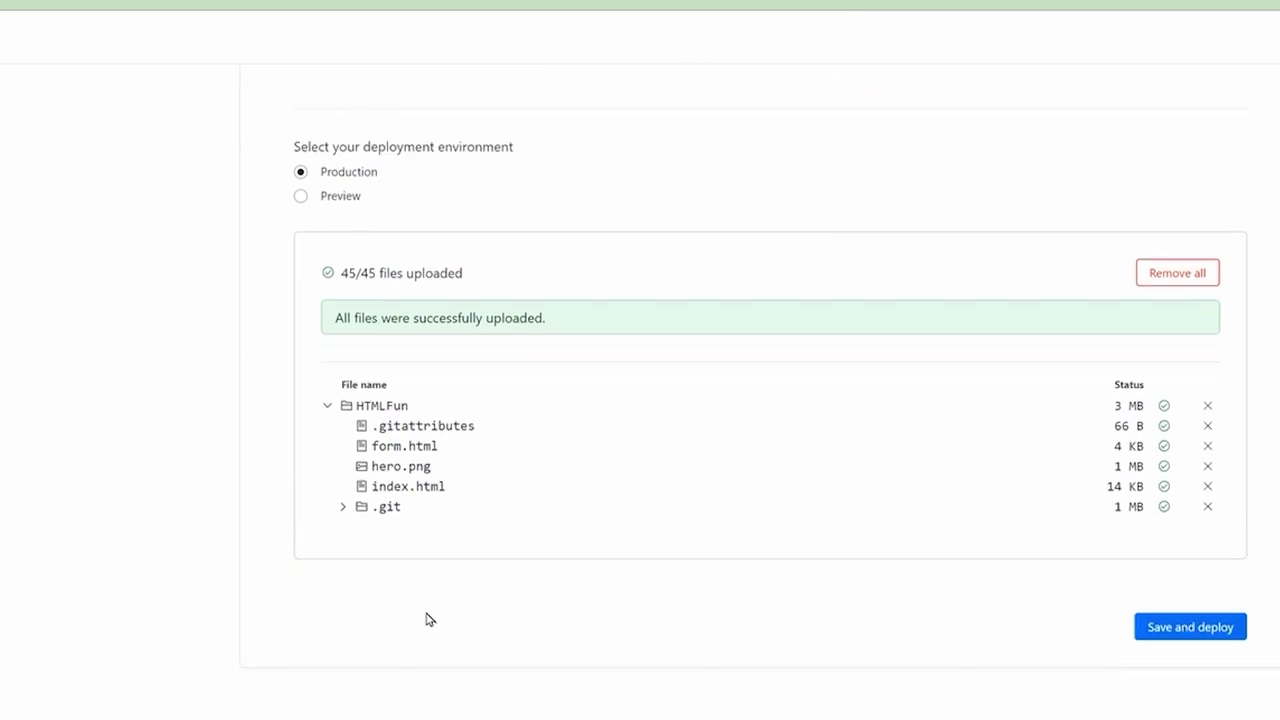
{"action": "left_click", "coordinate": [1177, 273]}
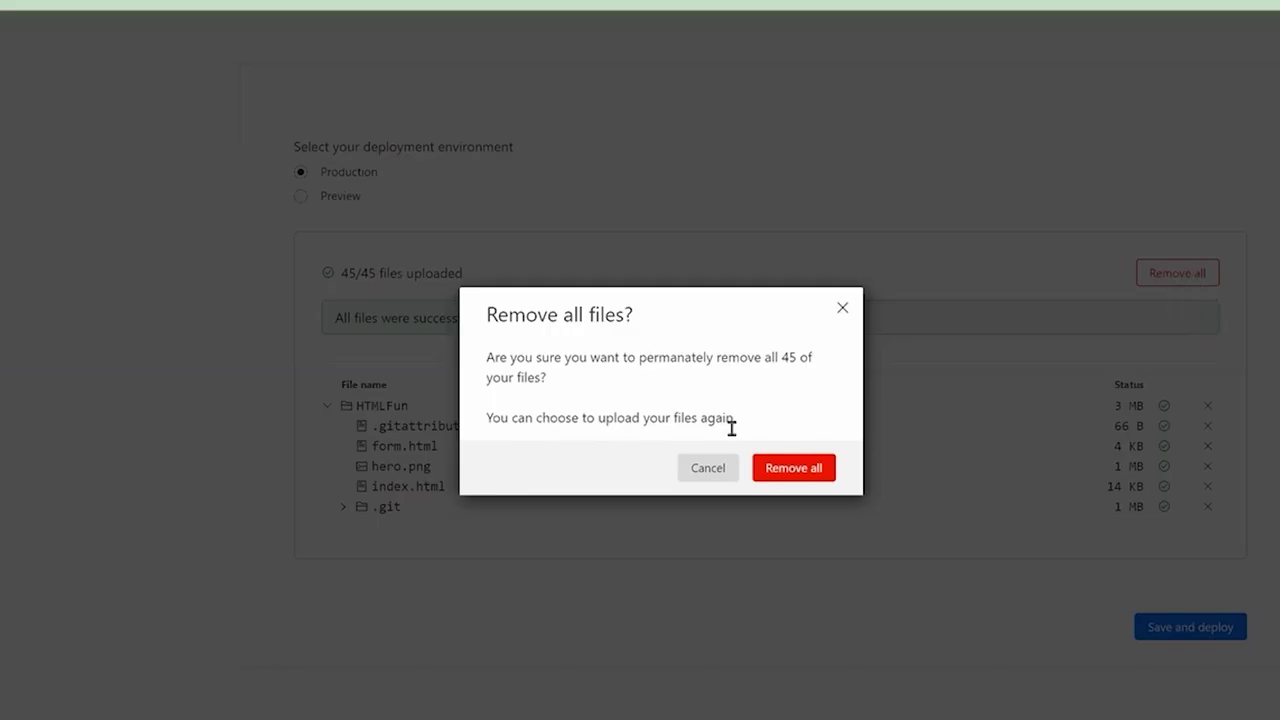
Remove all 45 files, upload HTMLFun.zip (form.html, hero.png, index.html) and deploy to production
{"action": "left_click", "coordinate": [775, 465]}
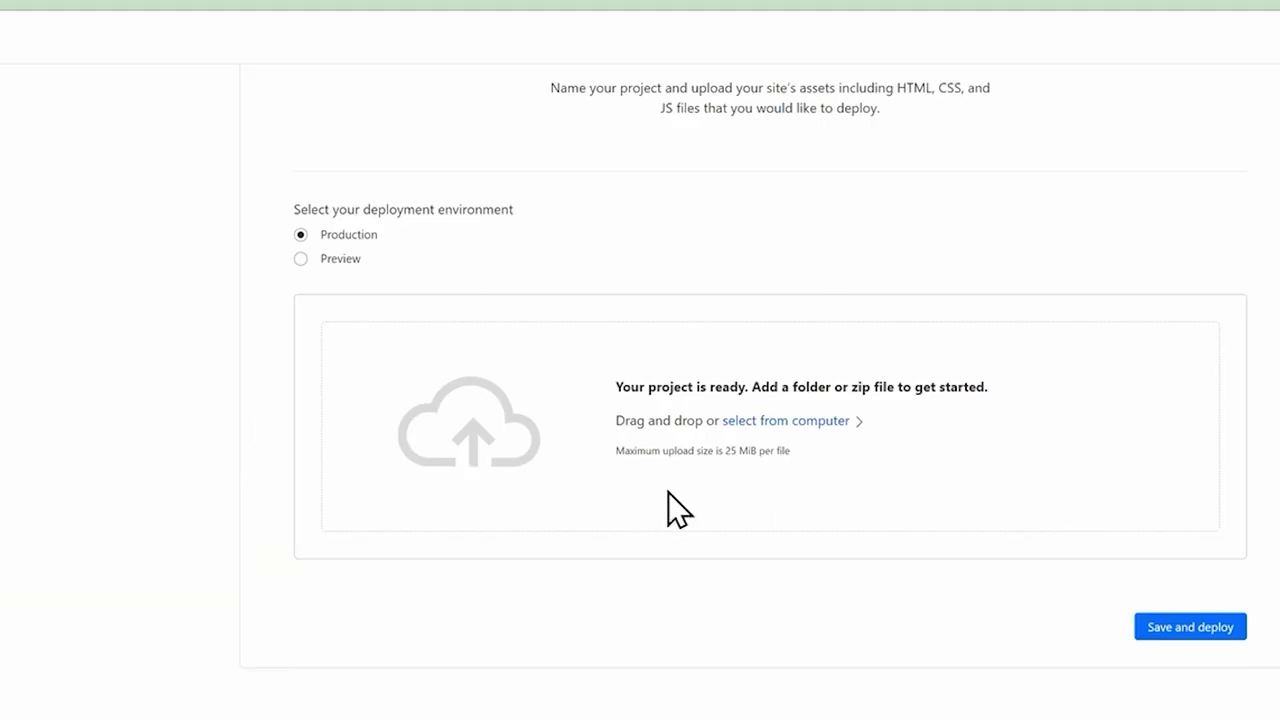
{"action": "left_click", "coordinate": [816, 432]}
{"action": "left_click", "coordinate": [50, 695]}
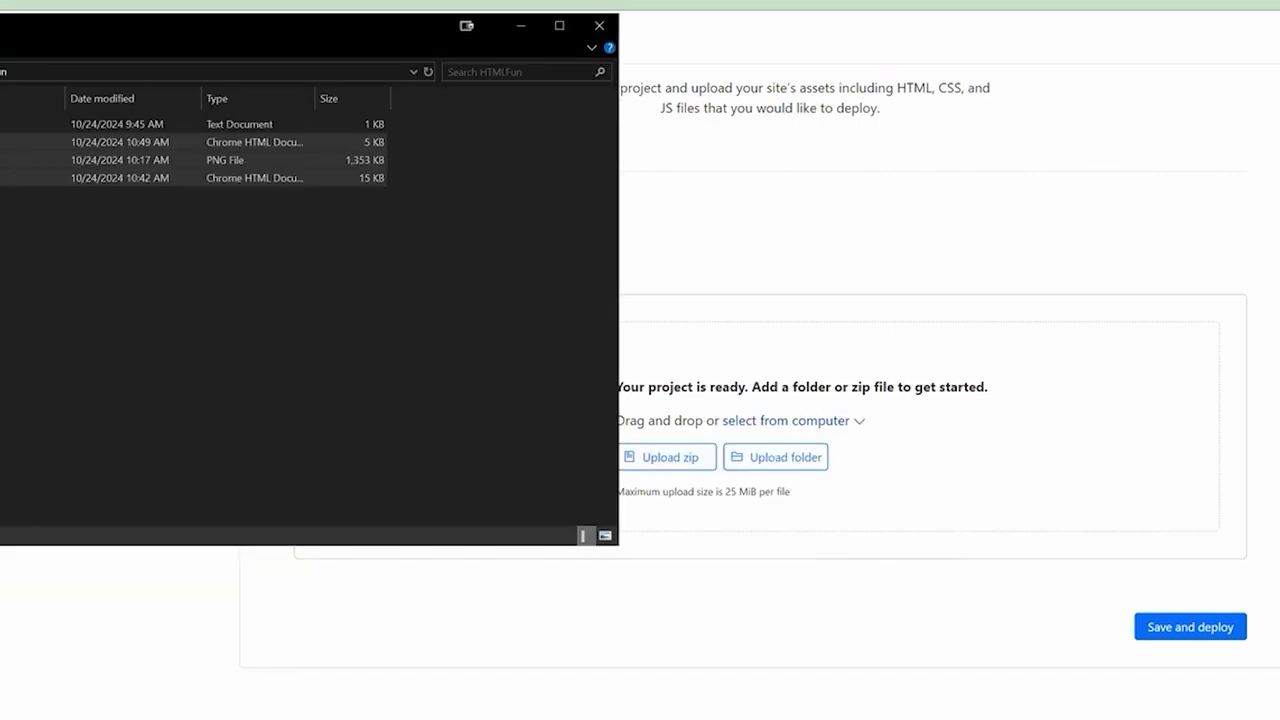
{"action": "left_click", "coordinate": [120, 142], "text": "shift"}
{"action": "left_click_drag", "start_coordinate": [120, 150], "coordinate": [769, 528]}
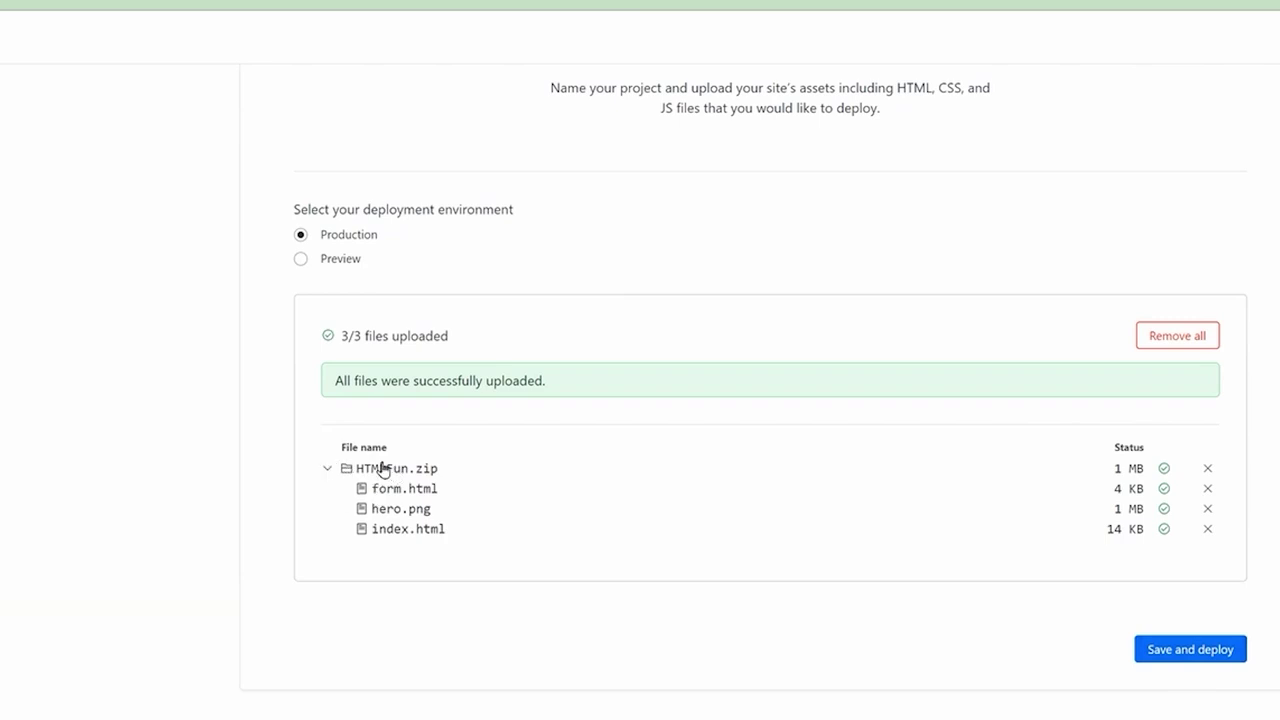
{"action": "left_click", "coordinate": [1166, 652]}
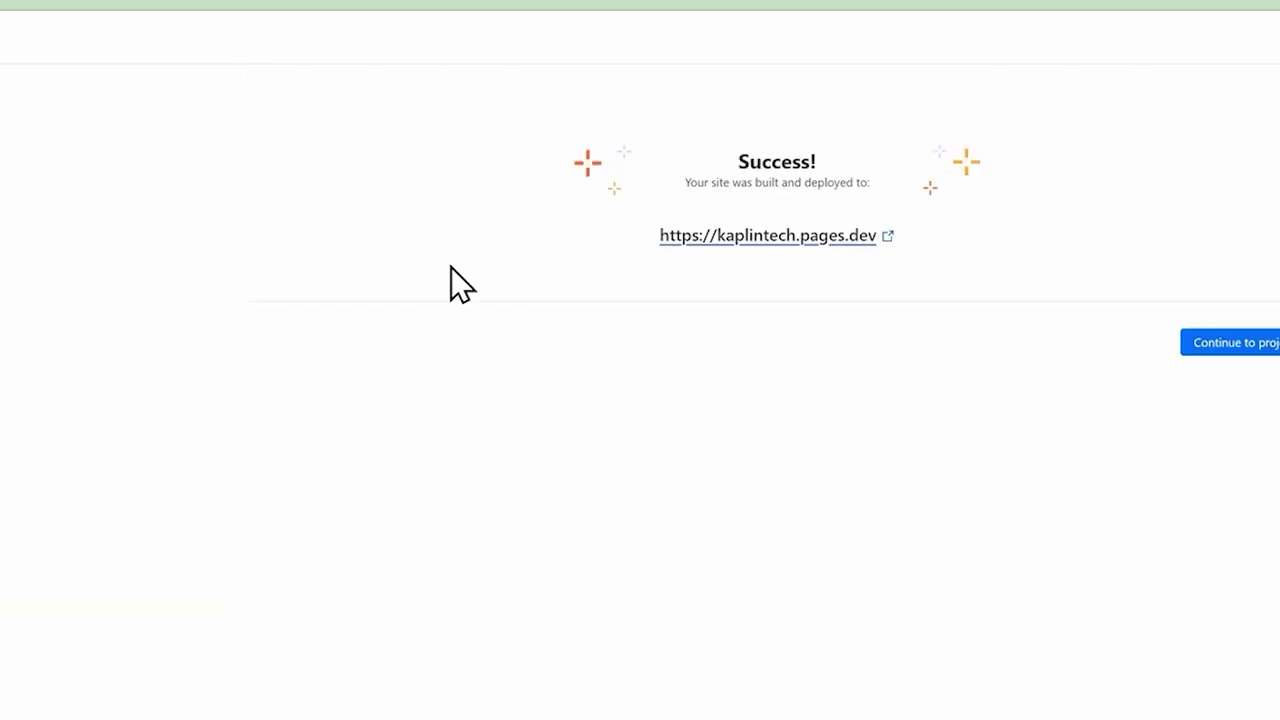
{"action": "left_click", "coordinate": [1220, 345]}
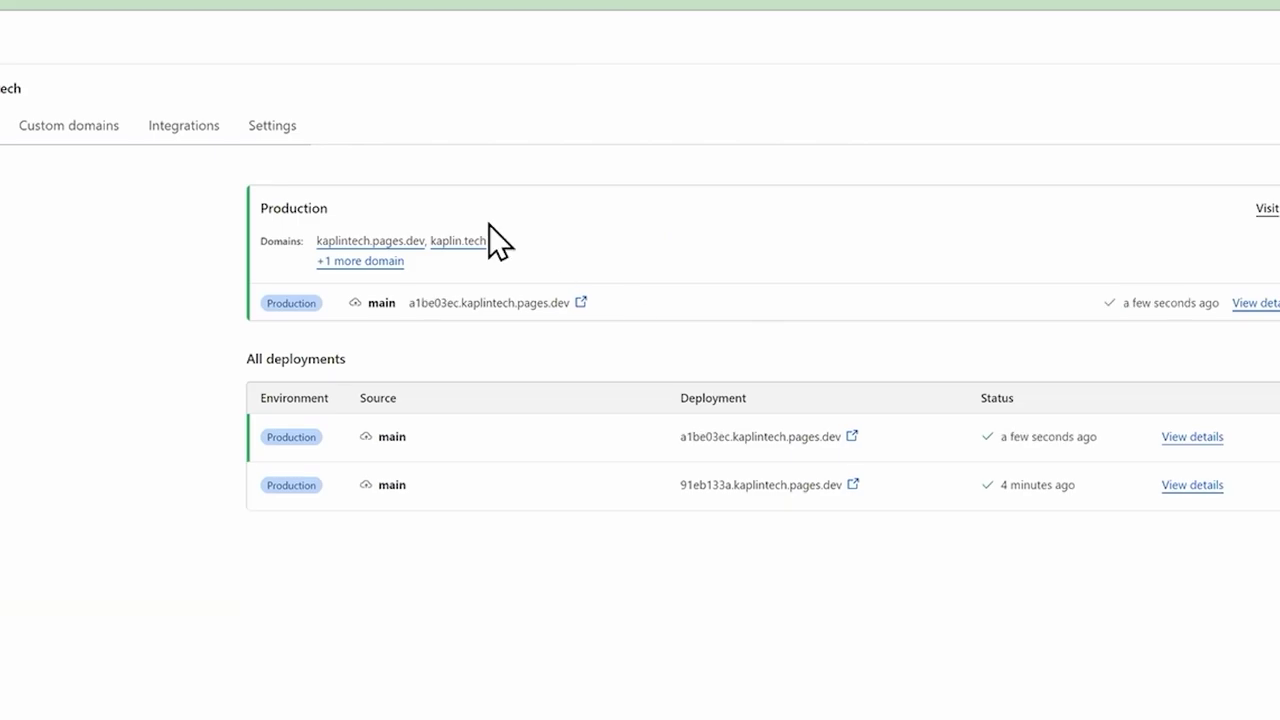
Open kaplintech.pages.dev and kaplin.tech, try the Get in Touch form, then reload home
{"action": "left_click", "coordinate": [372, 241]}
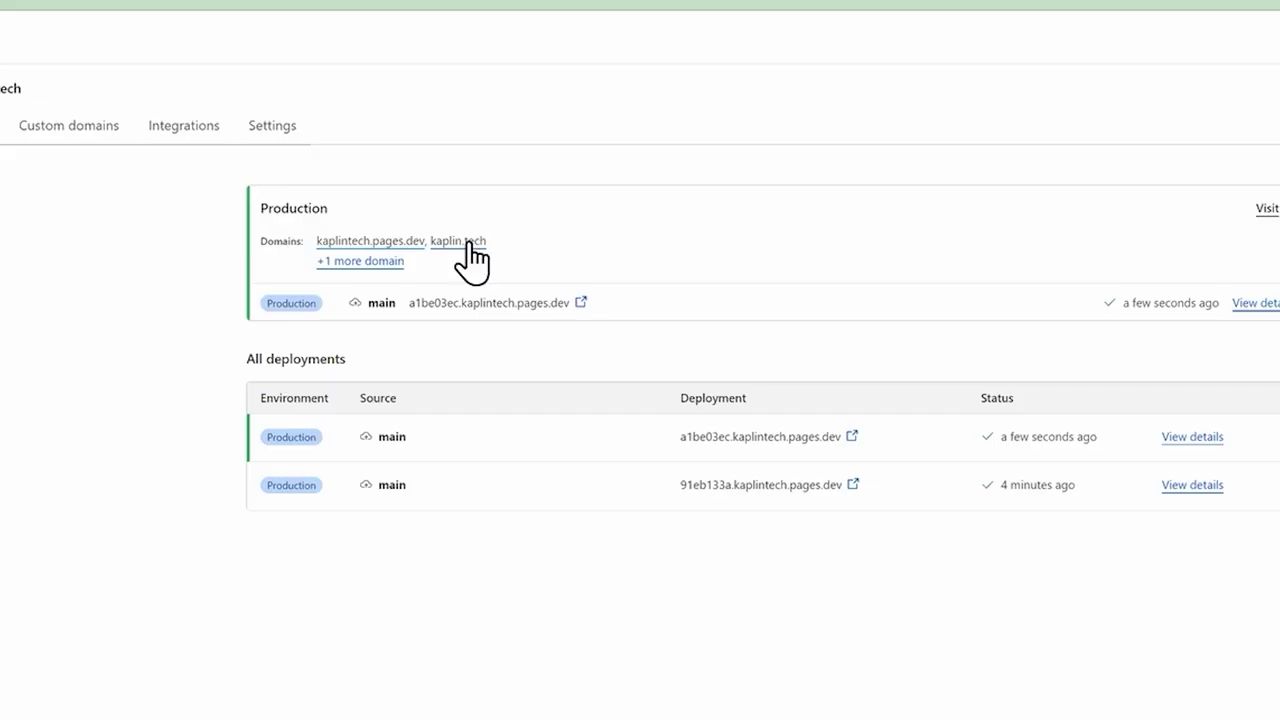
{"action": "right_click", "coordinate": [474, 248]}
{"action": "left_click", "coordinate": [496, 260]}
{"action": "left_click", "coordinate": [80, 6]}
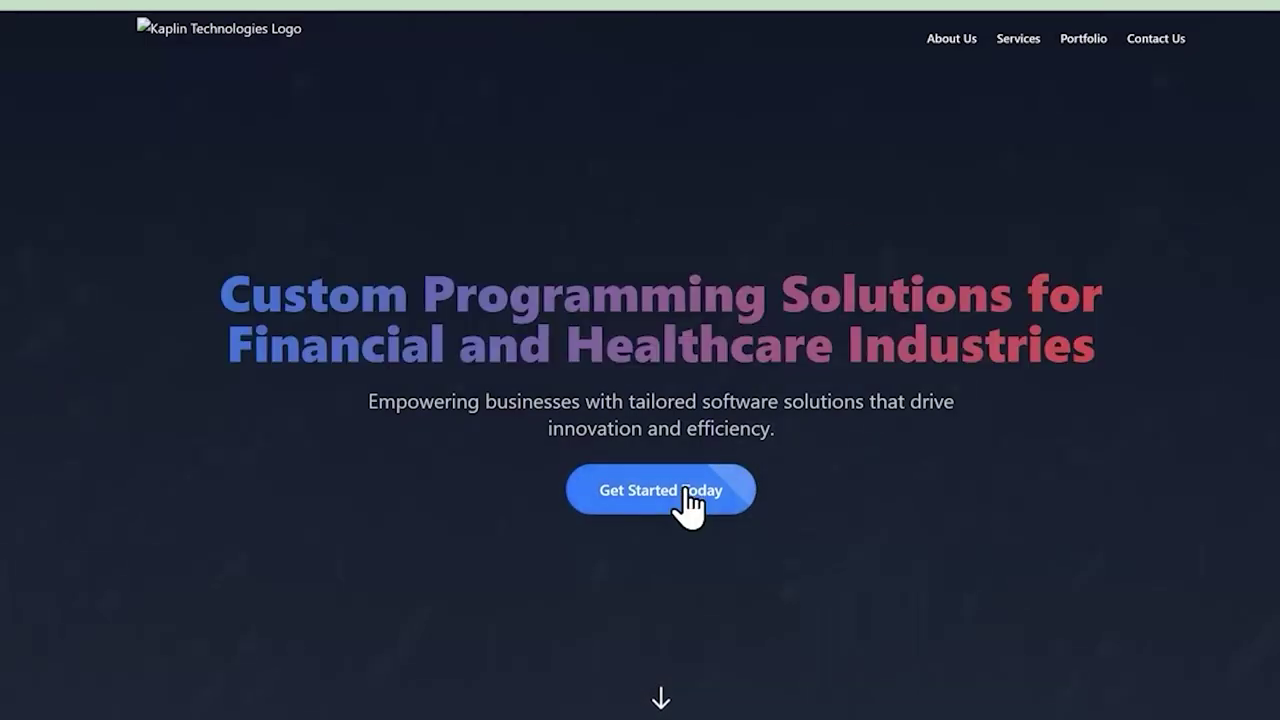
{"action": "left_click", "coordinate": [690, 500]}
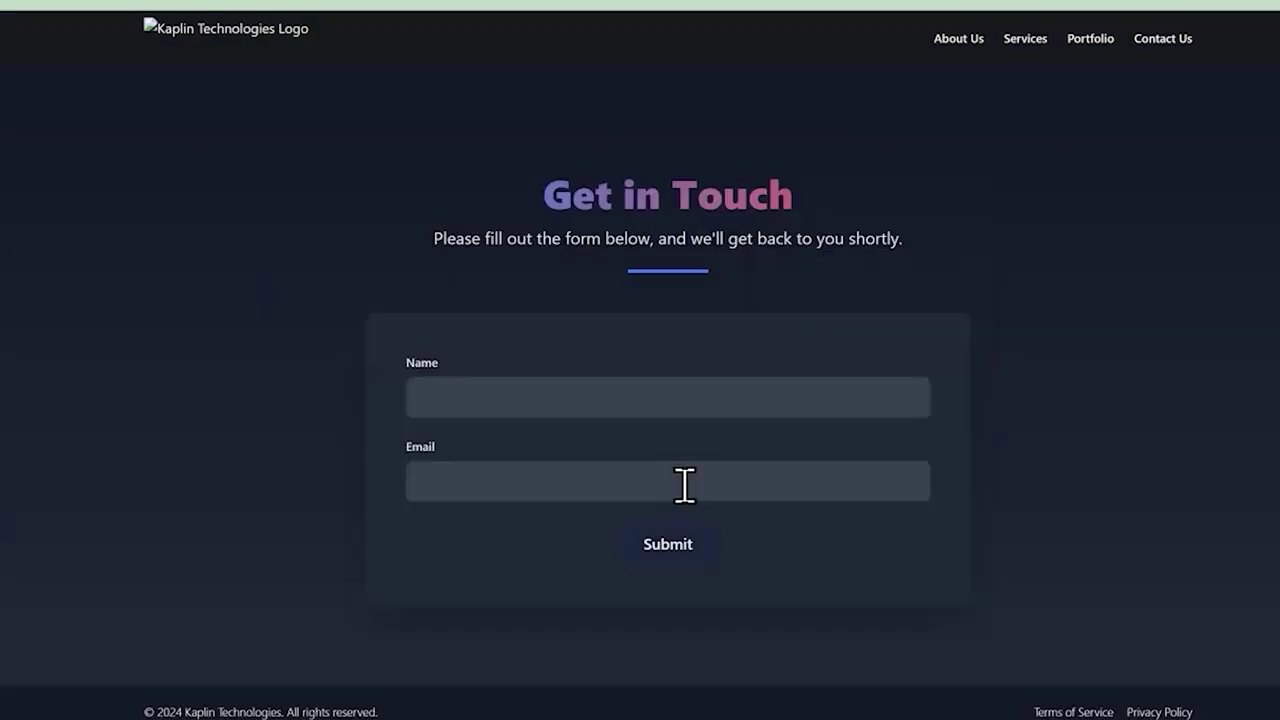
{"action": "left_click", "coordinate": [1068, 327]}
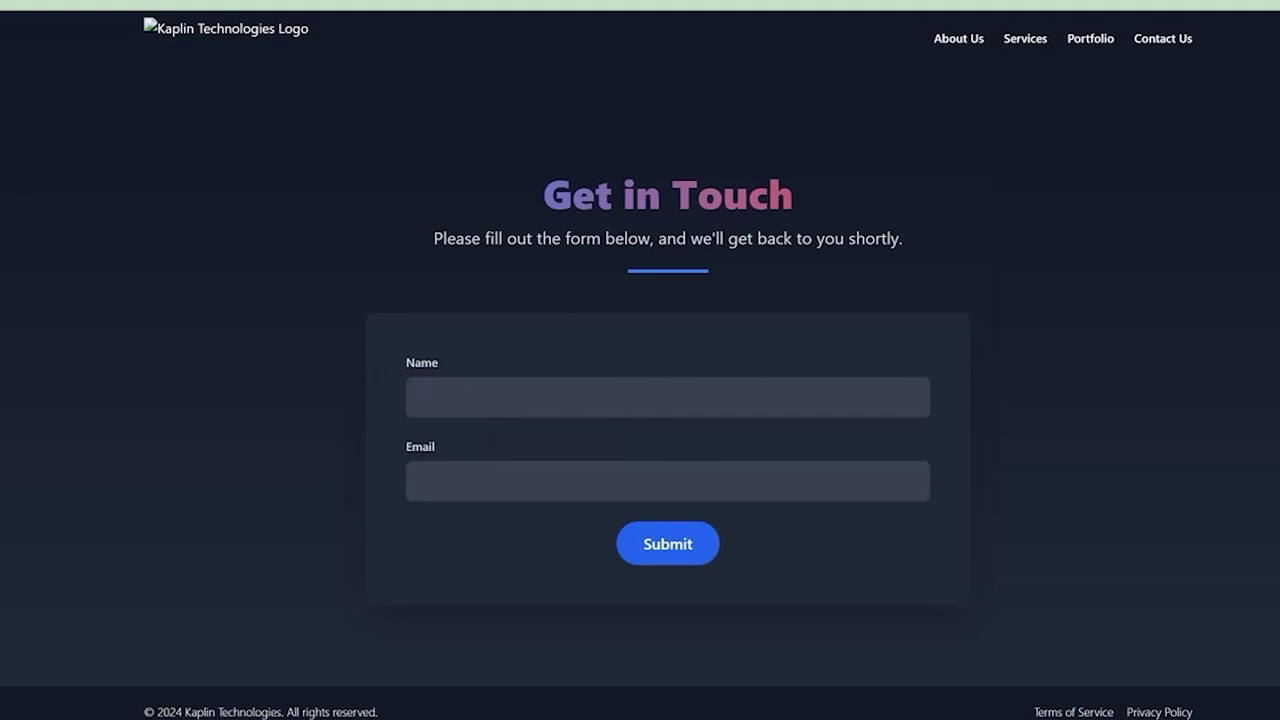
{"action": "key", "text": "F5"}
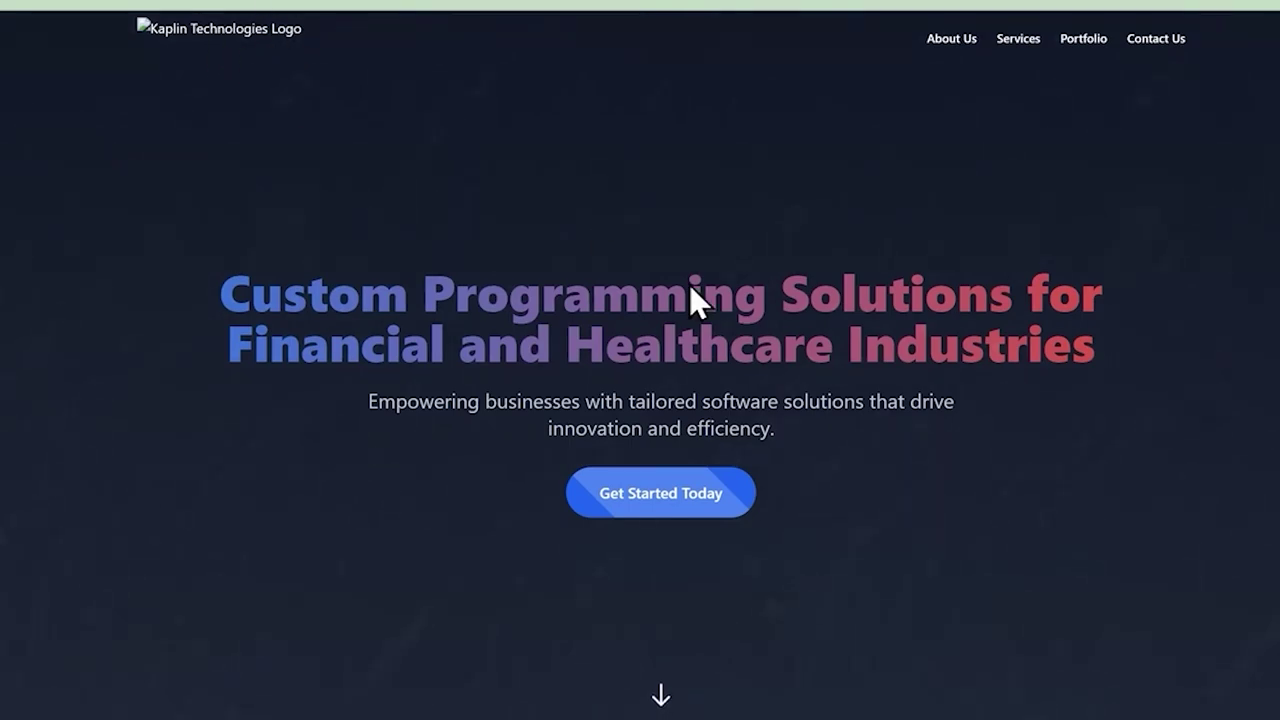
Scroll the Kaplin home page down to Get in Touch and back to the top
{"action": "scroll", "coordinate": [689, 284], "scroll_direction": "down", "scroll_amount": 20}
{"action": "scroll", "coordinate": [384, 204], "scroll_direction": "up", "scroll_amount": 5}
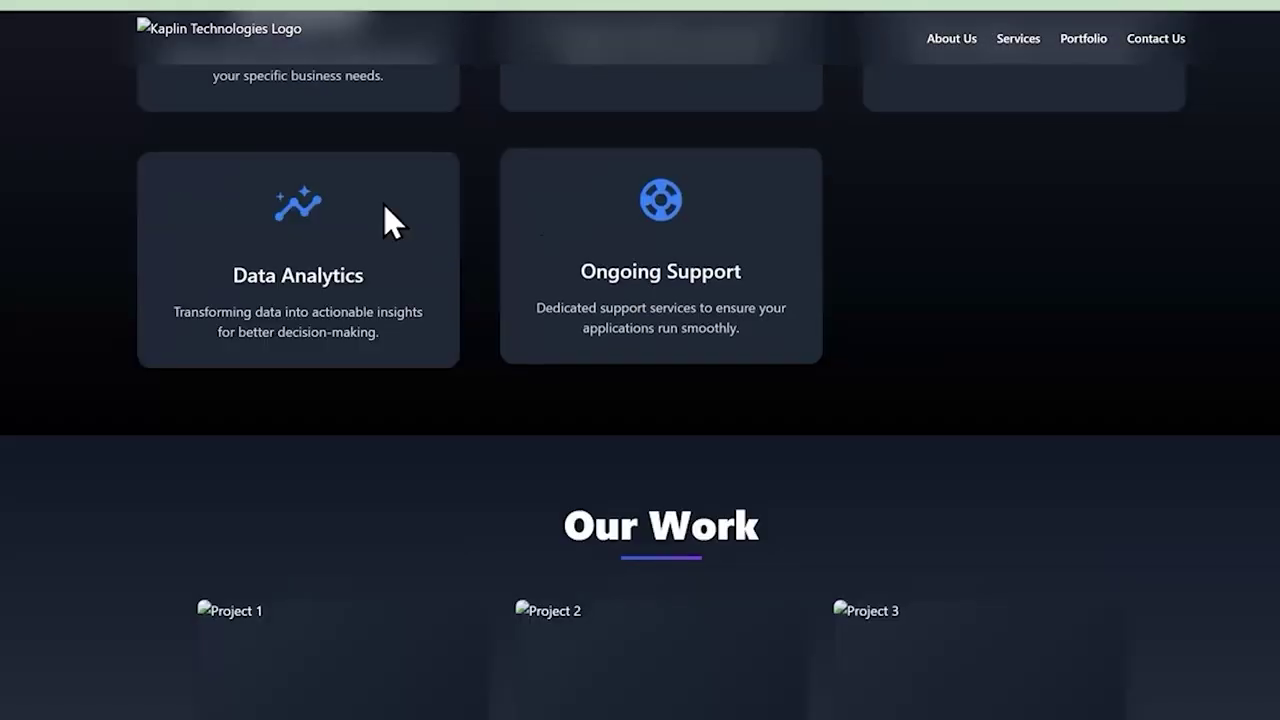
{"action": "scroll", "coordinate": [384, 204], "scroll_direction": "up", "scroll_amount": 3}
{"action": "scroll", "coordinate": [128, 488], "scroll_direction": "down", "scroll_amount": 5}
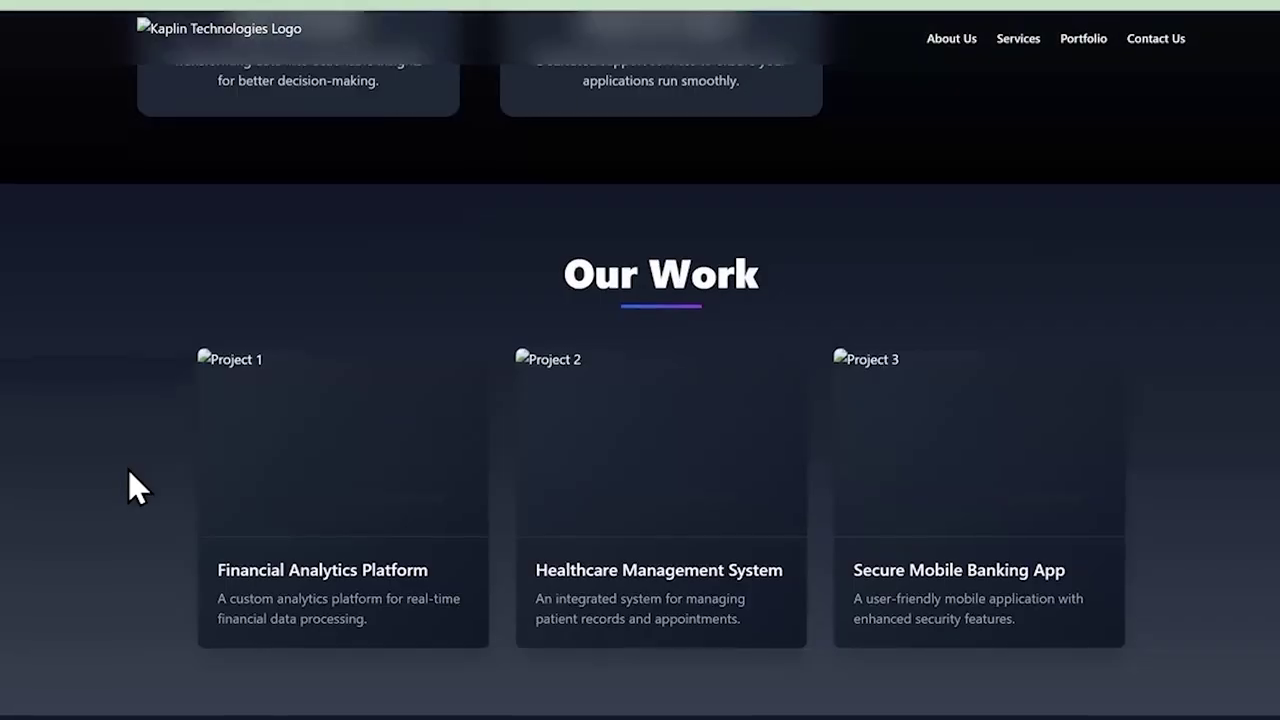
{"action": "scroll", "coordinate": [128, 471], "scroll_direction": "down", "scroll_amount": 3}
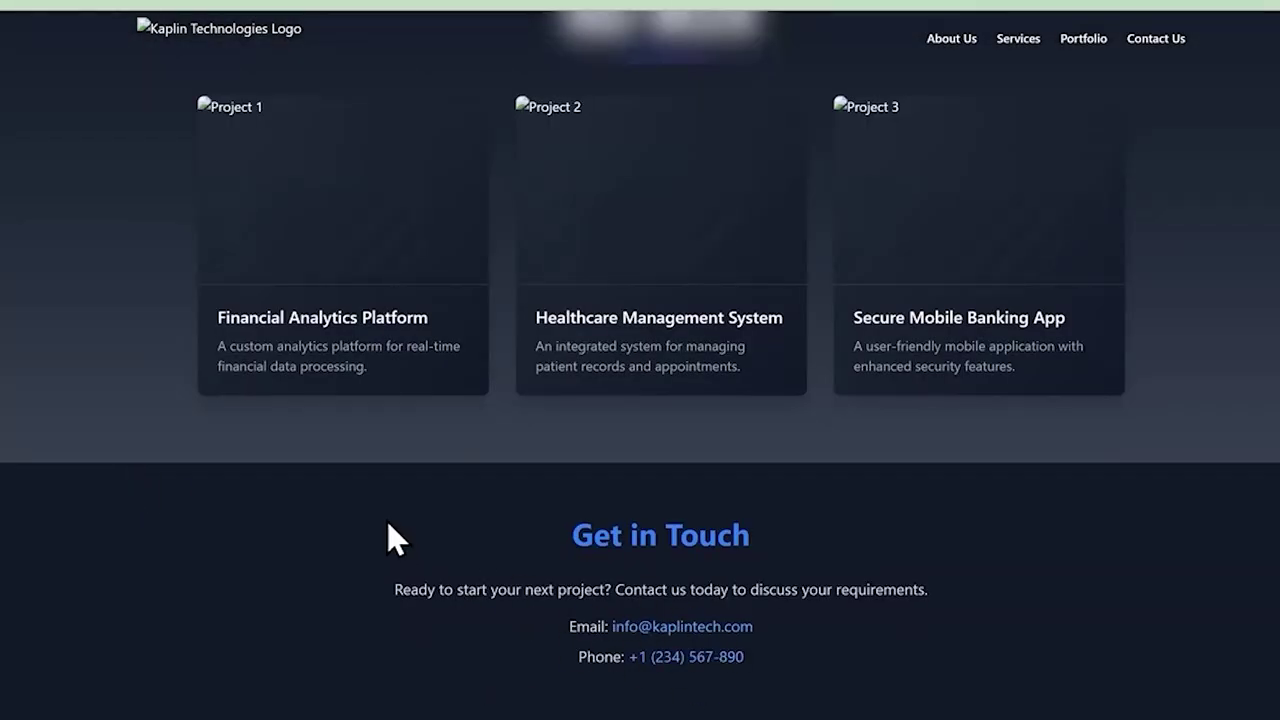
{"action": "scroll", "coordinate": [239, 121], "scroll_direction": "up", "scroll_amount": 15}
{"action": "scroll", "coordinate": [710, 368], "scroll_direction": "up", "scroll_amount": 1}
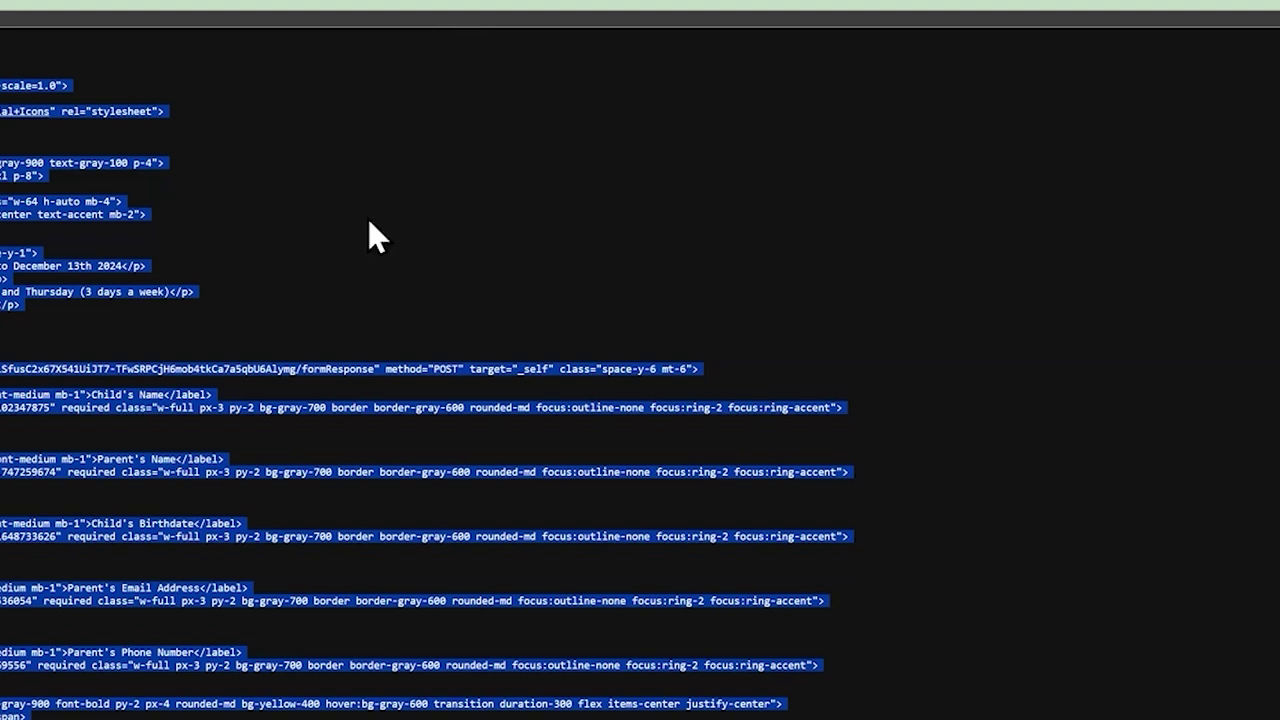
Close the HTML source tab and scroll the live home page down and back to the hero
{"action": "key", "text": "ctrl+w"}
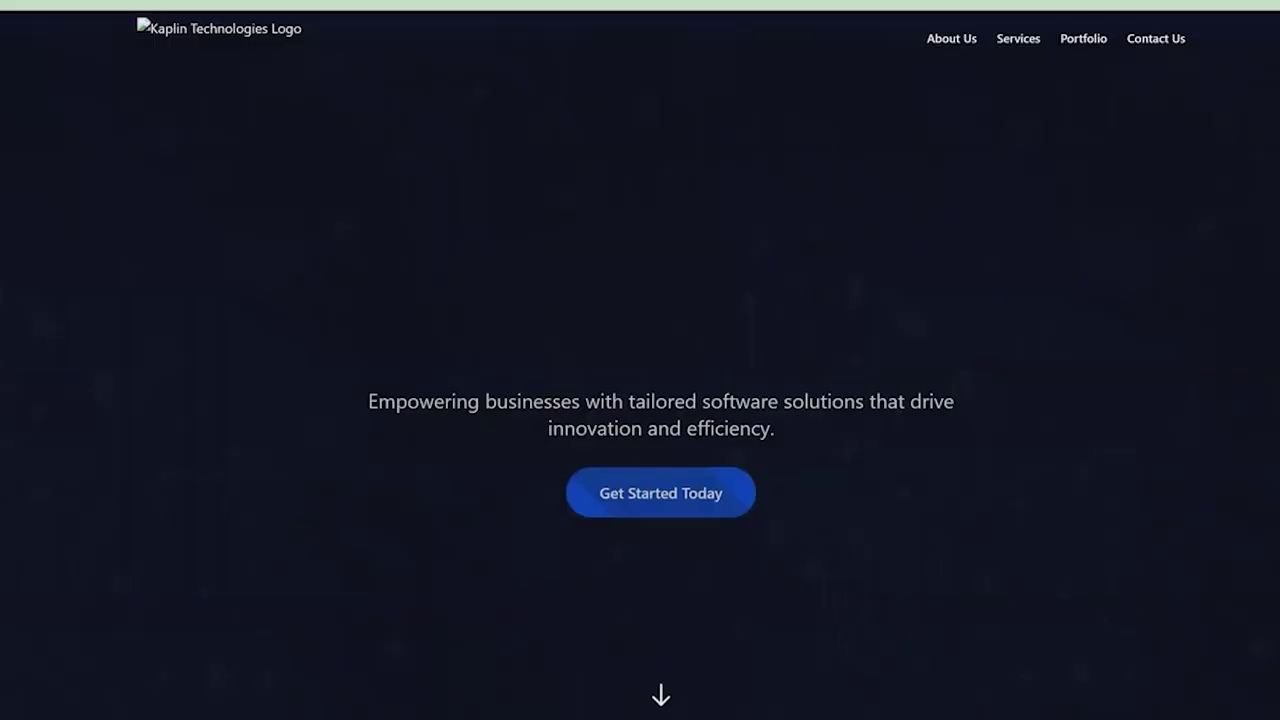
{"action": "scroll", "coordinate": [304, 255], "scroll_direction": "down", "scroll_amount": 15}
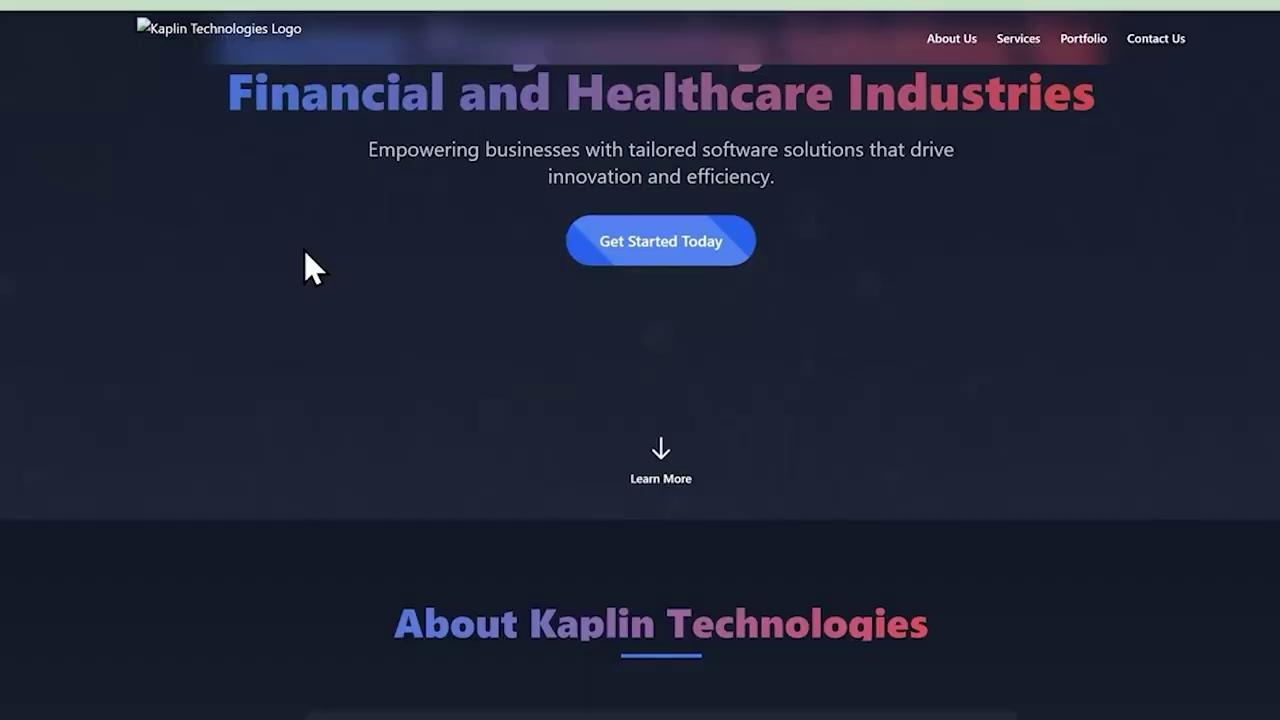
{"action": "scroll", "coordinate": [346, 286], "scroll_direction": "up", "scroll_amount": 15}
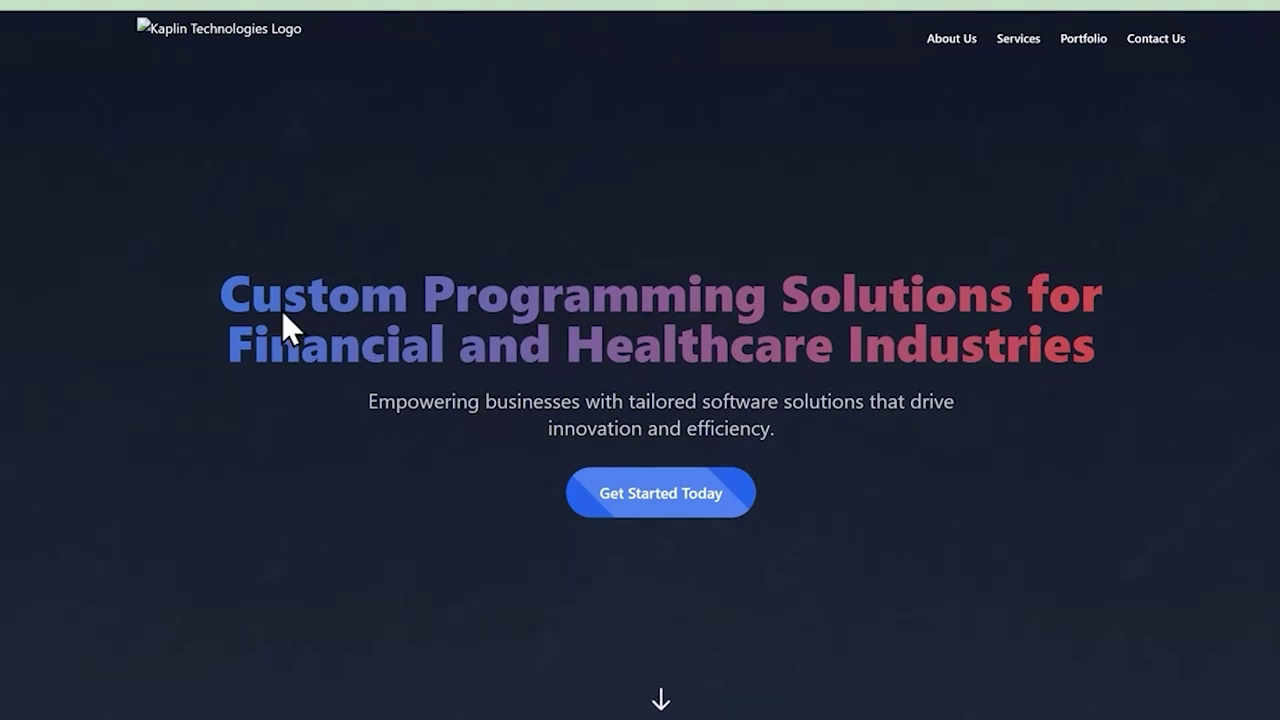
{"action": "scroll", "coordinate": [209, 410], "scroll_direction": "down", "scroll_amount": 1}
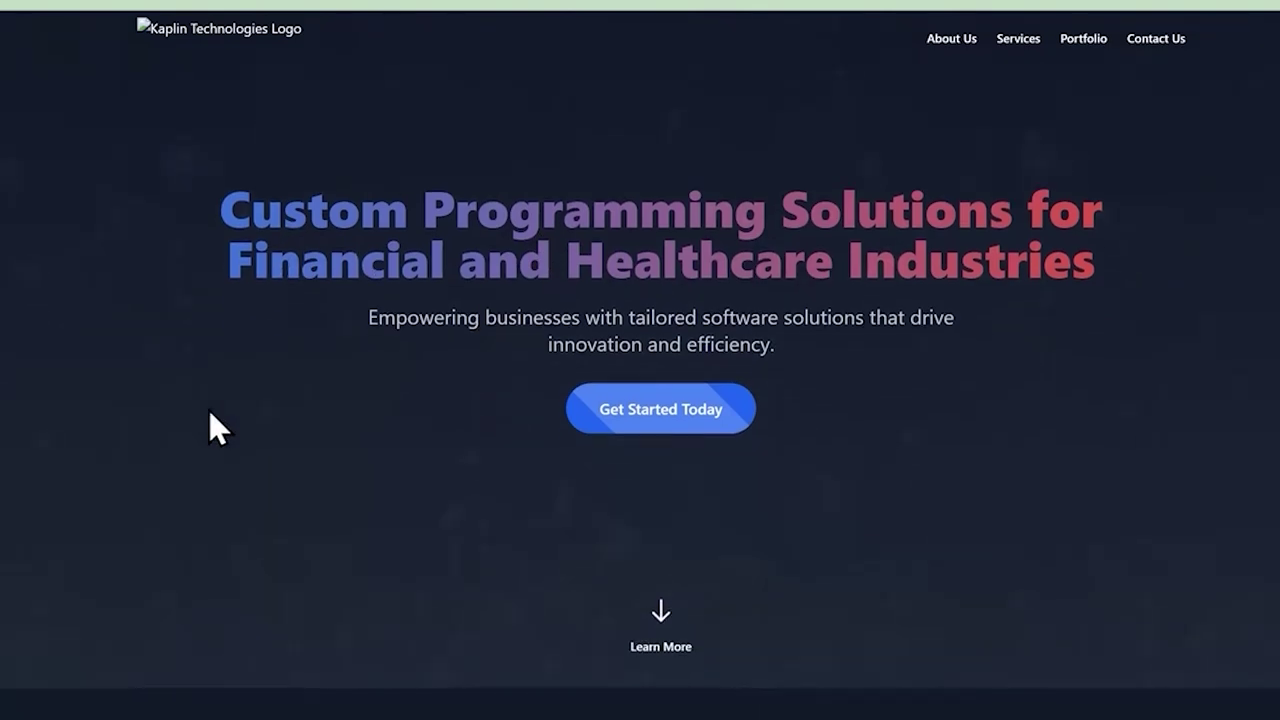
{"action": "scroll", "coordinate": [209, 410], "scroll_direction": "up", "scroll_amount": 1}
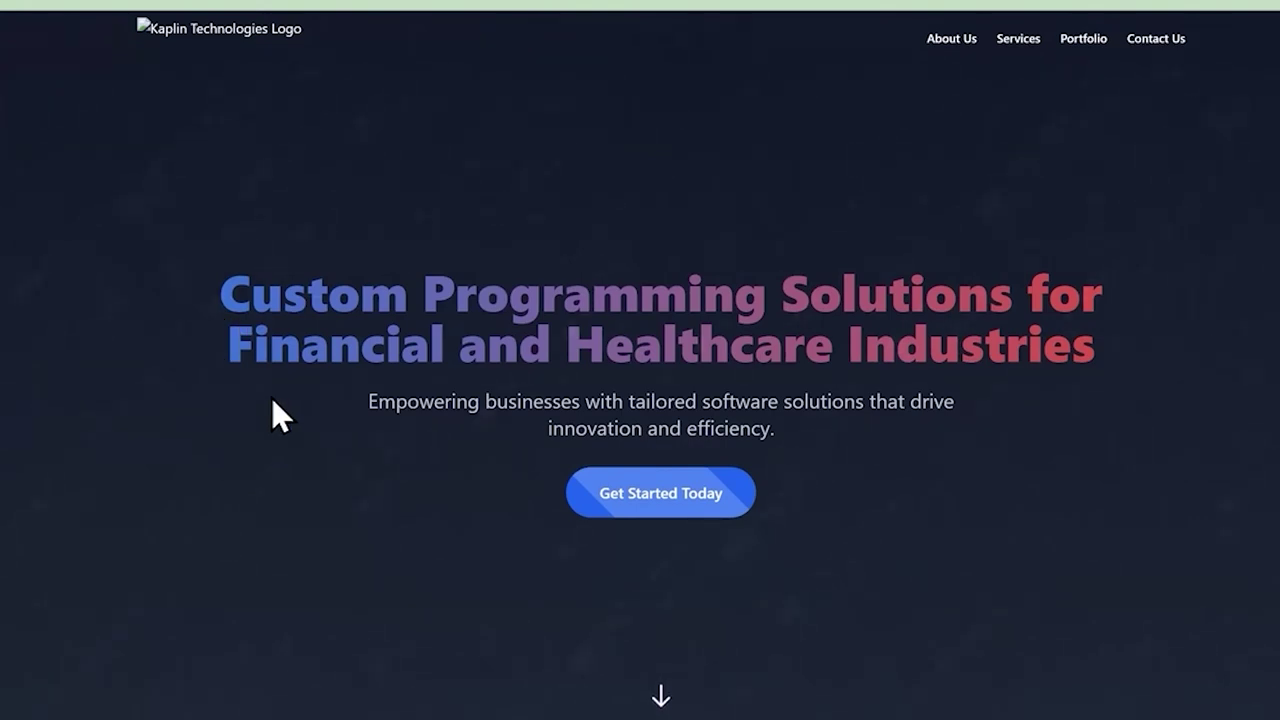
{"action": "scroll", "coordinate": [506, 347], "scroll_direction": "down", "scroll_amount": 2}
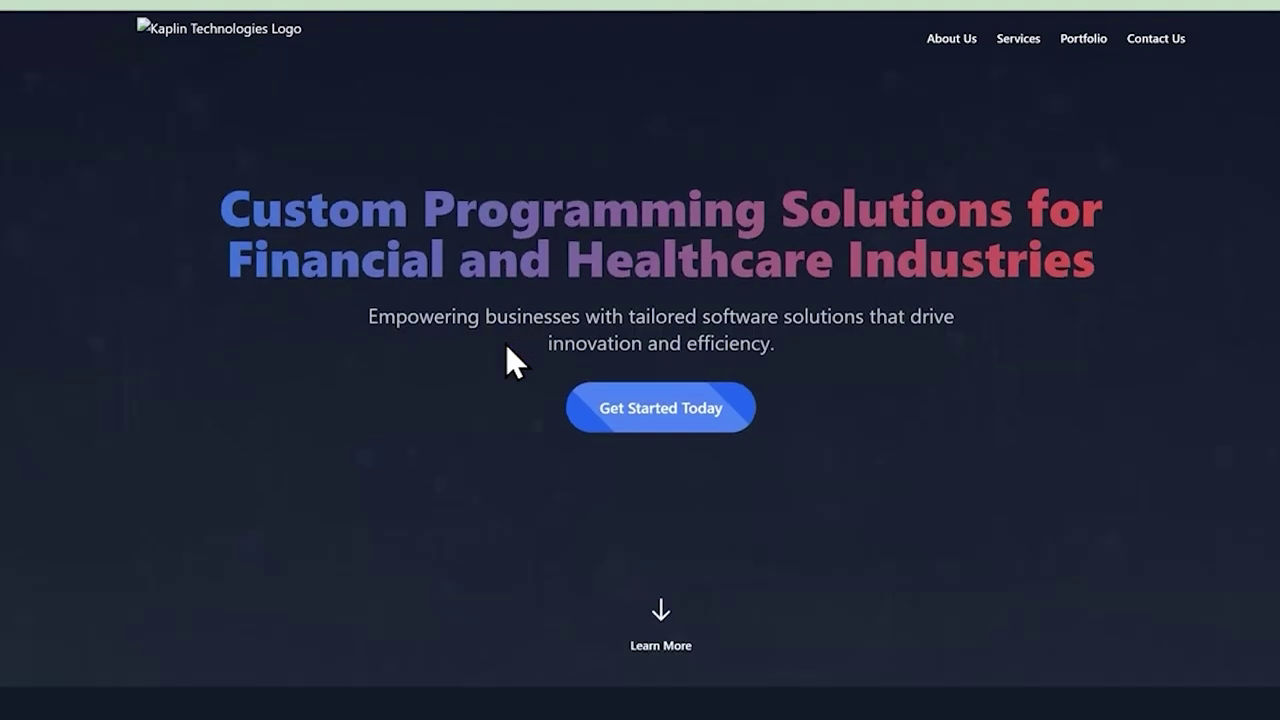
{"action": "scroll", "coordinate": [412, 372], "scroll_direction": "up", "scroll_amount": 2}
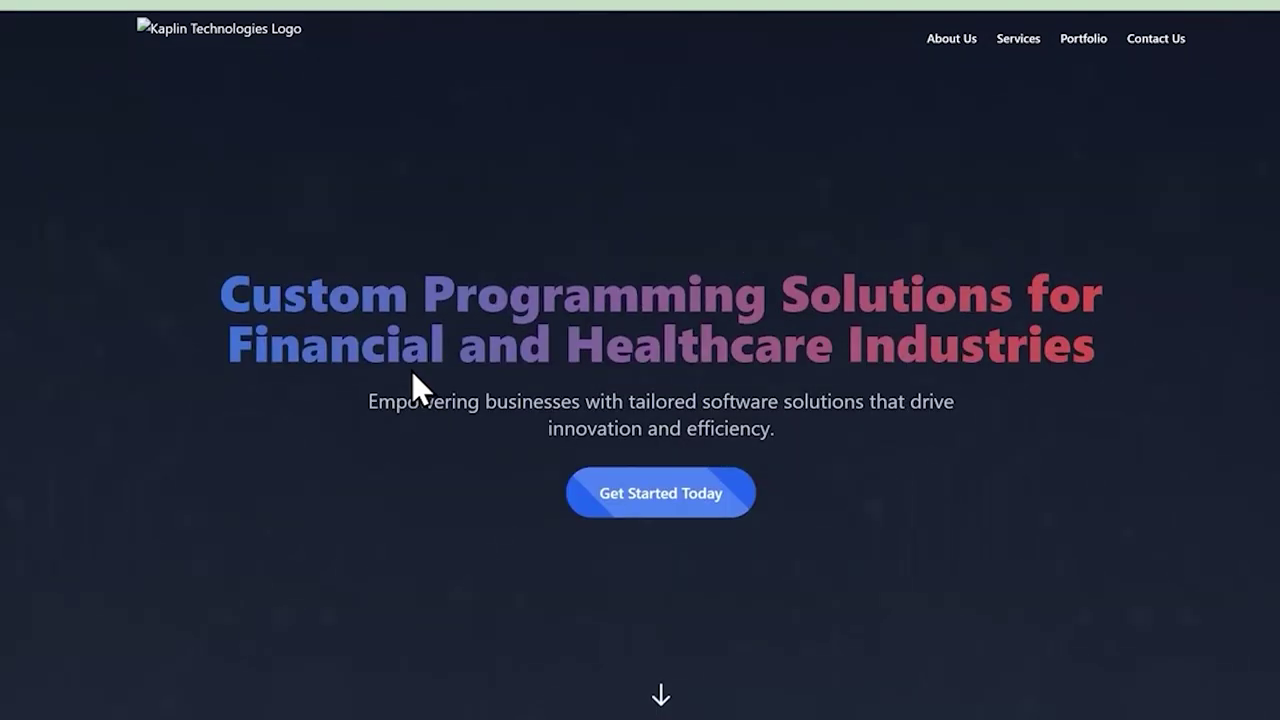